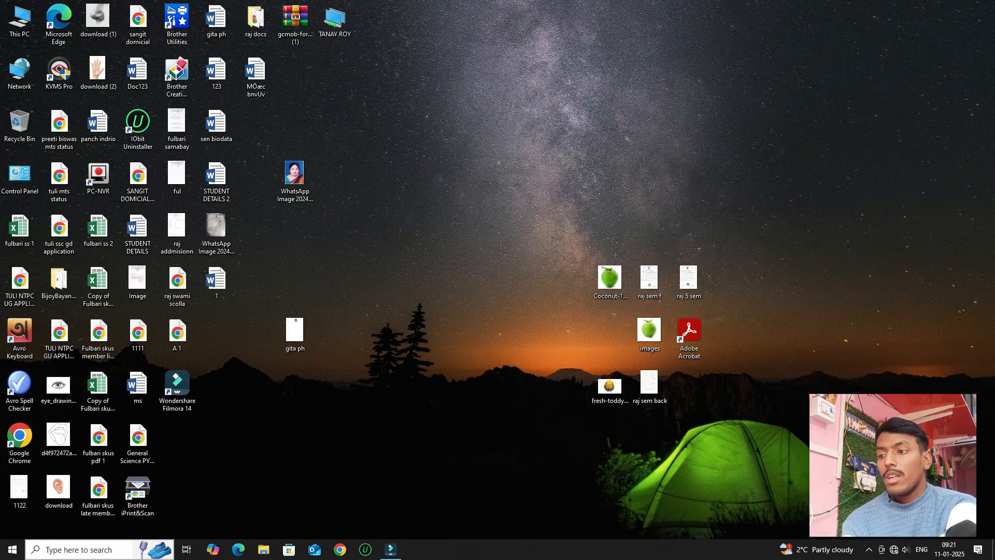
Launch Word 2013 from Windows search and start a new blank document.
click(78, 550)
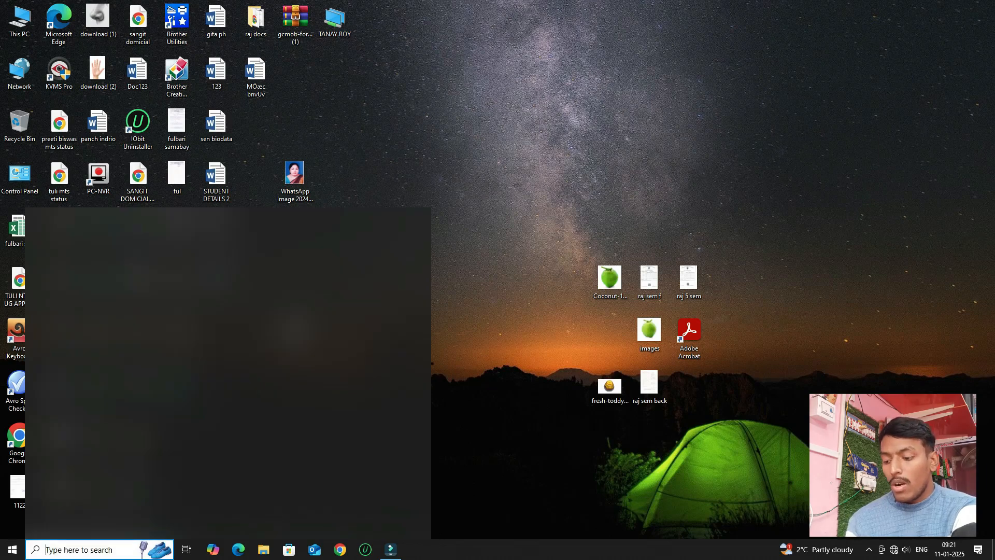
text(w)
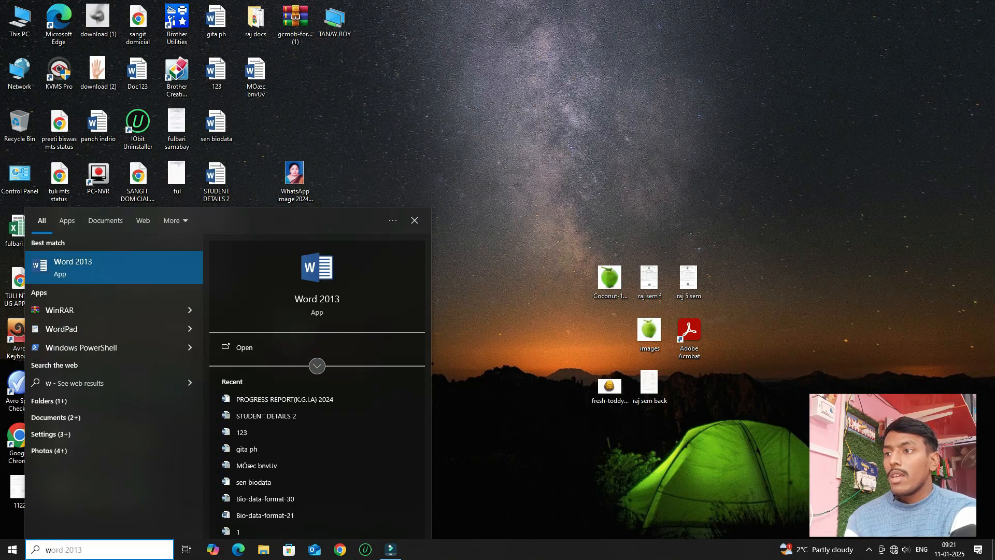
key(Return)
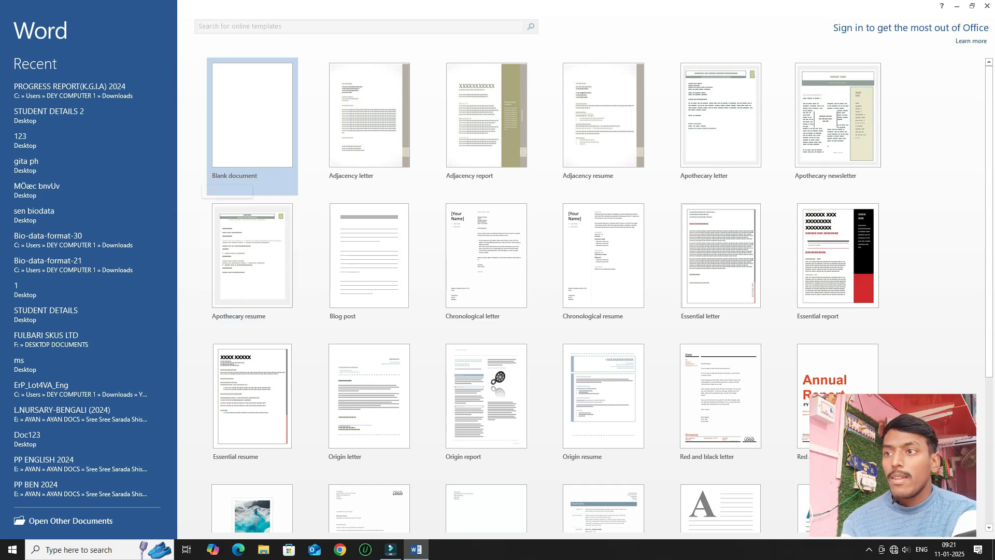
click(253, 126)
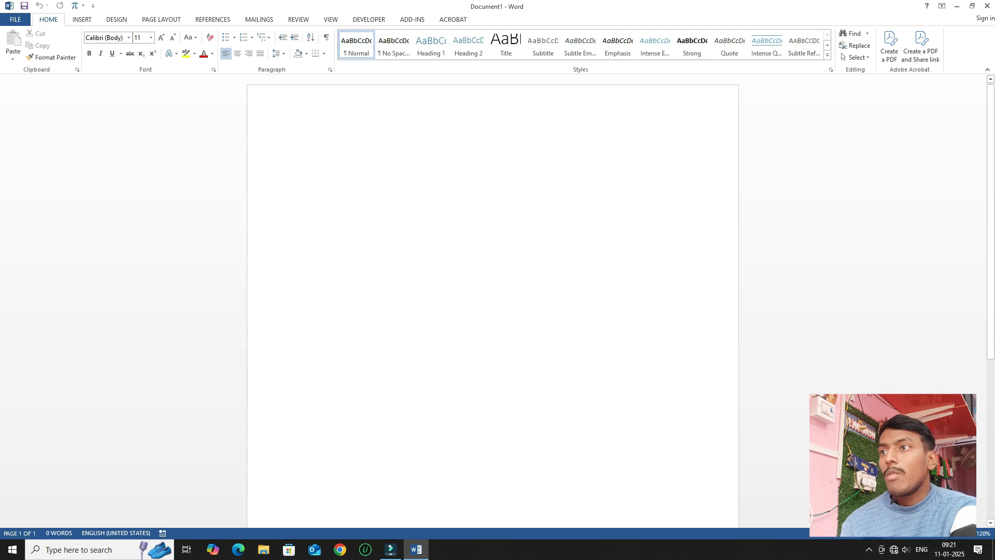
Set the paper size to A4, keeping default margins and portrait orientation.
click(161, 19)
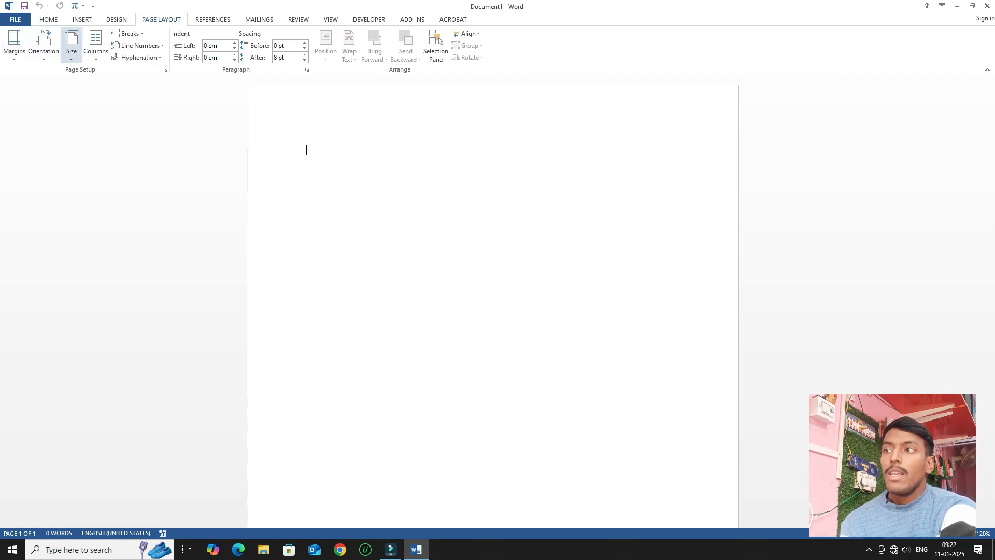
click(72, 45)
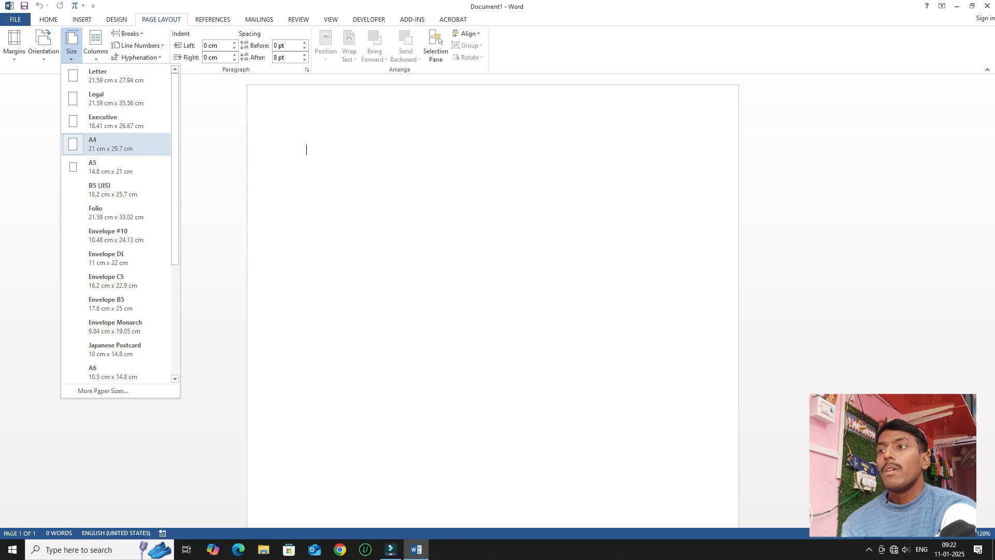
click(116, 144)
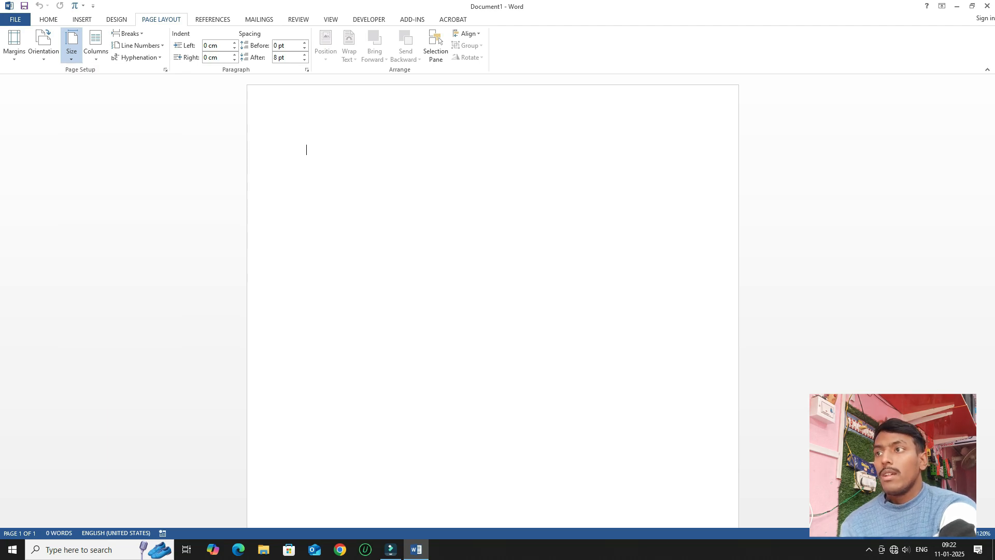
click(15, 47)
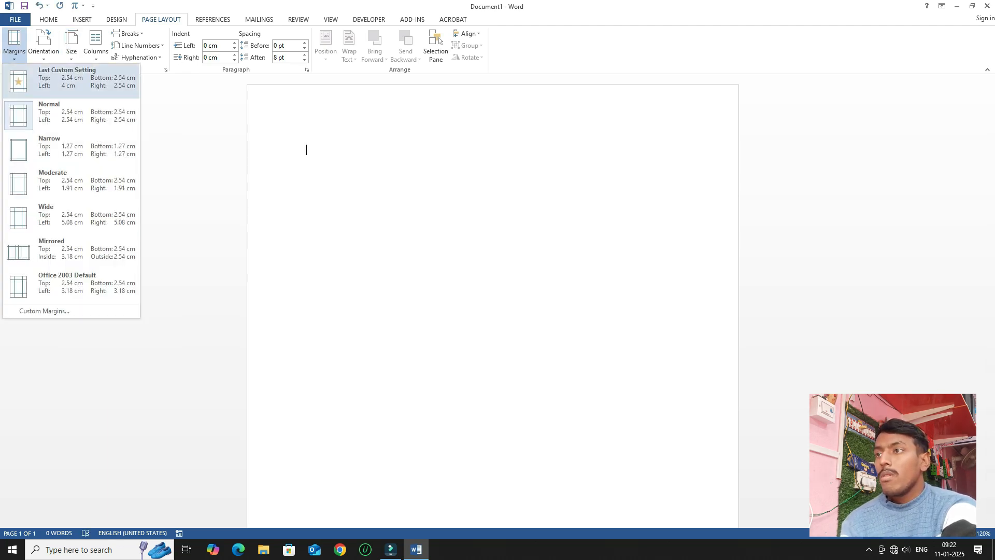
click(71, 150)
click(44, 47)
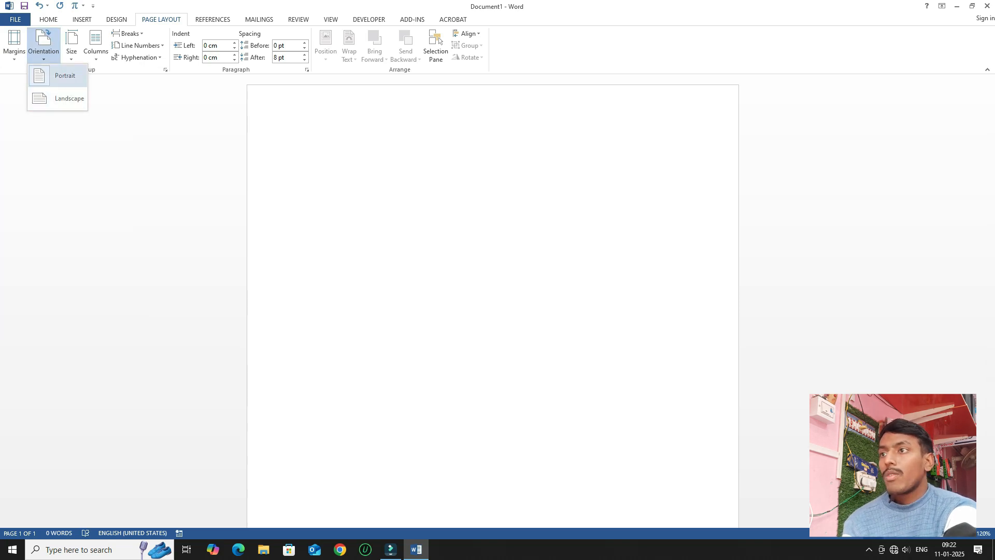
key(Return)
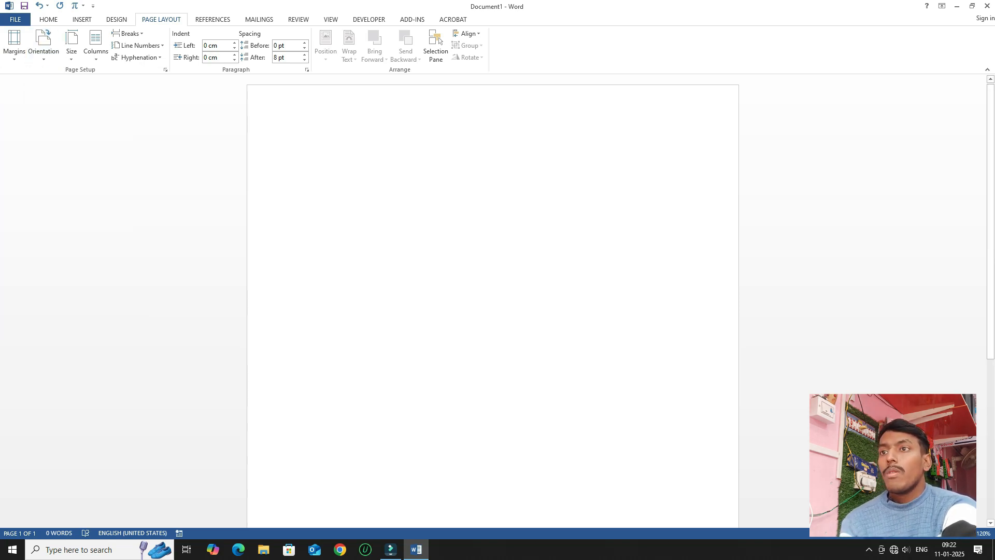
click(48, 19)
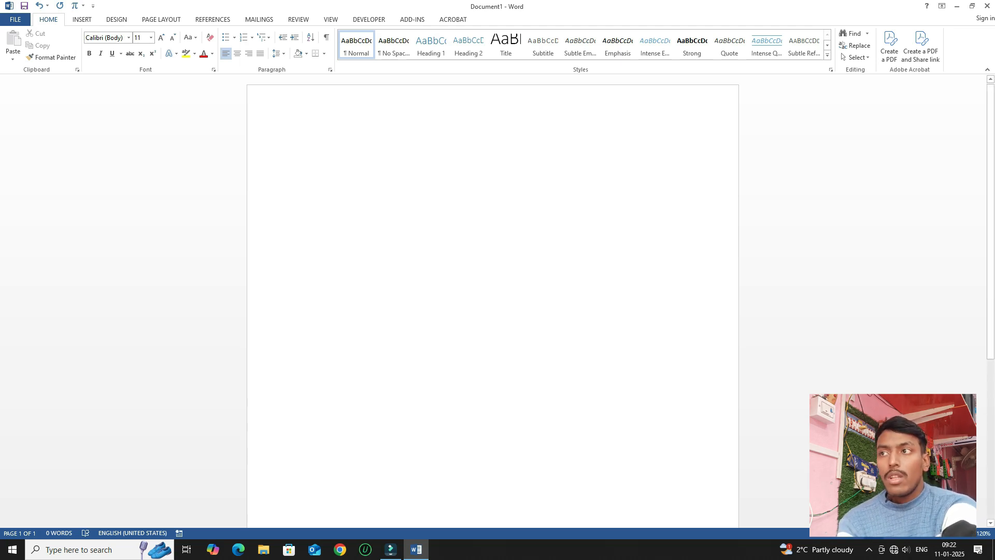
Insert a WordArt box in the blue shadowed style from the WordArt gallery.
key(alt+n)
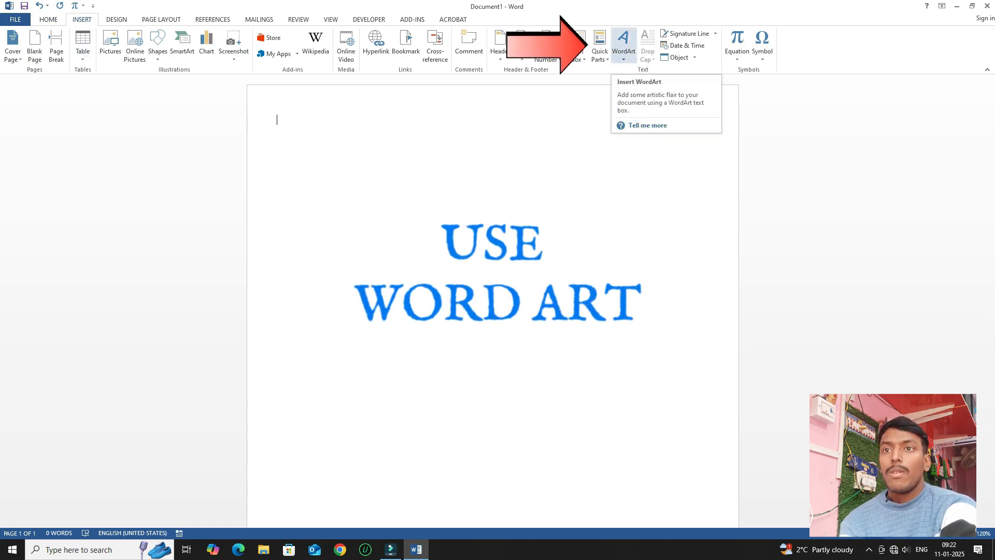
click(624, 44)
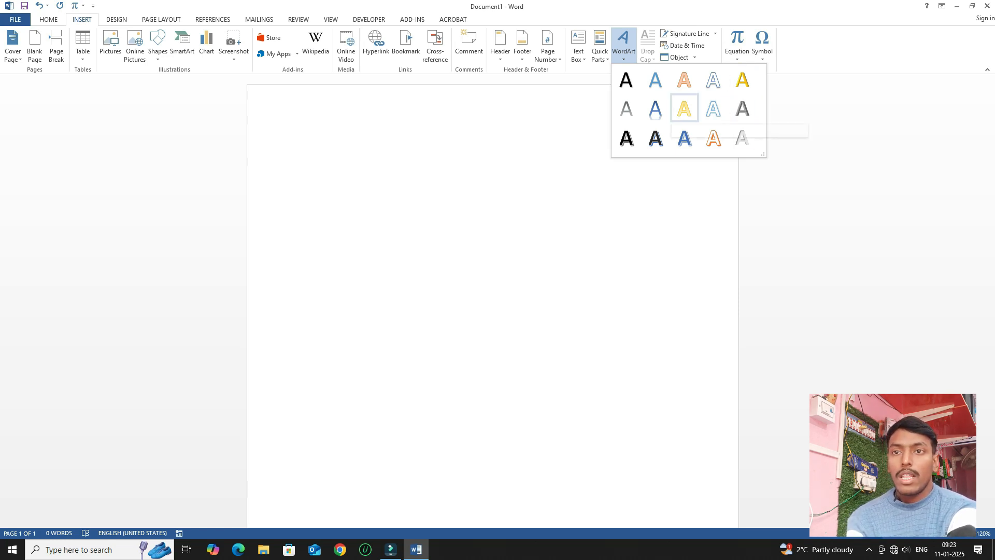
click(684, 138)
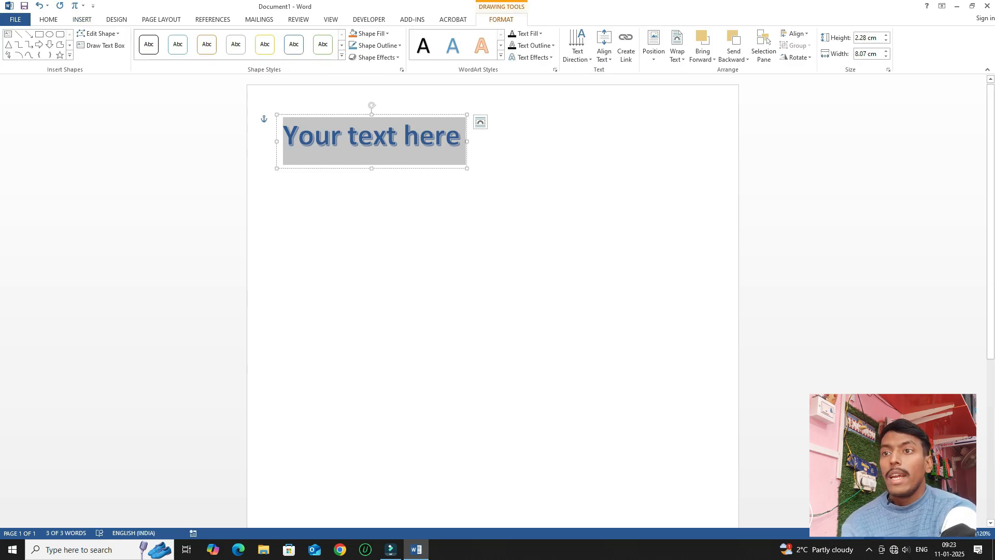
Replace the 'Your text here' placeholder with the heading 'NAHATA HIGH SCHOOL (H.S)'.
key(End)
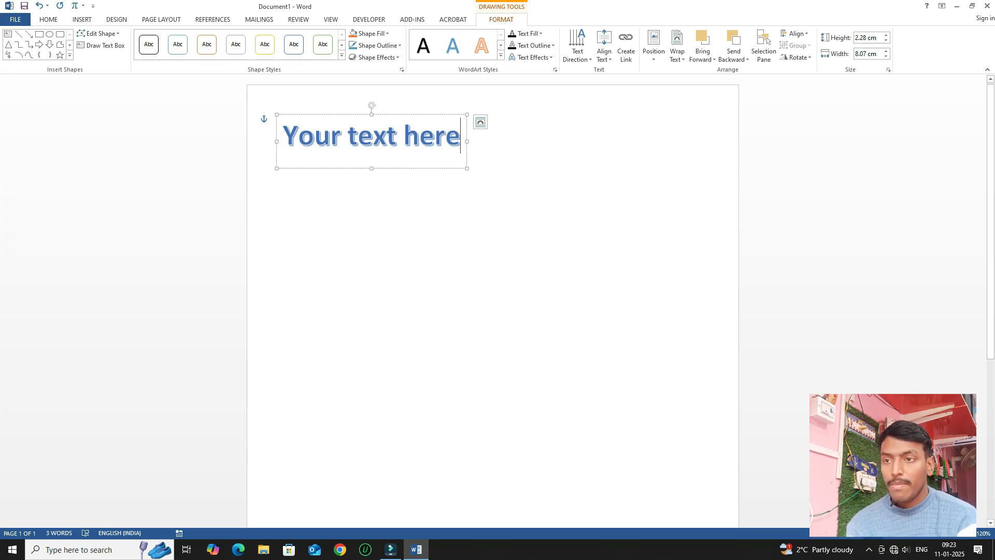
key(BackSpace)
key(BackSpace)
key(BackSpace)
key(BackSpace)
key(BackSpace)
key(BackSpace)
key(BackSpace)
key(BackSpace)
key(BackSpace)
key(BackSpace)
key(BackSpace)
key(BackSpace)
key(BackSpace)
key(BackSpace)
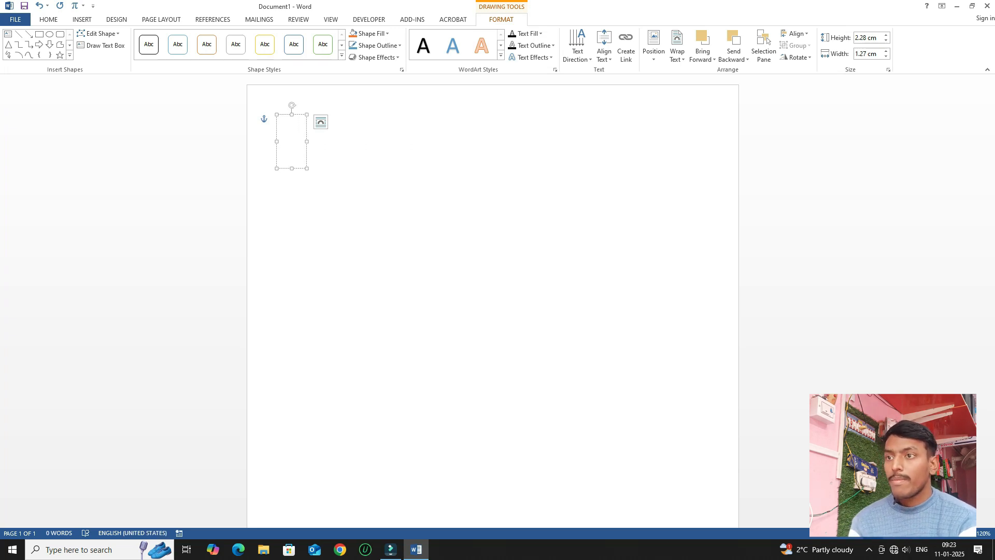
text(H\)
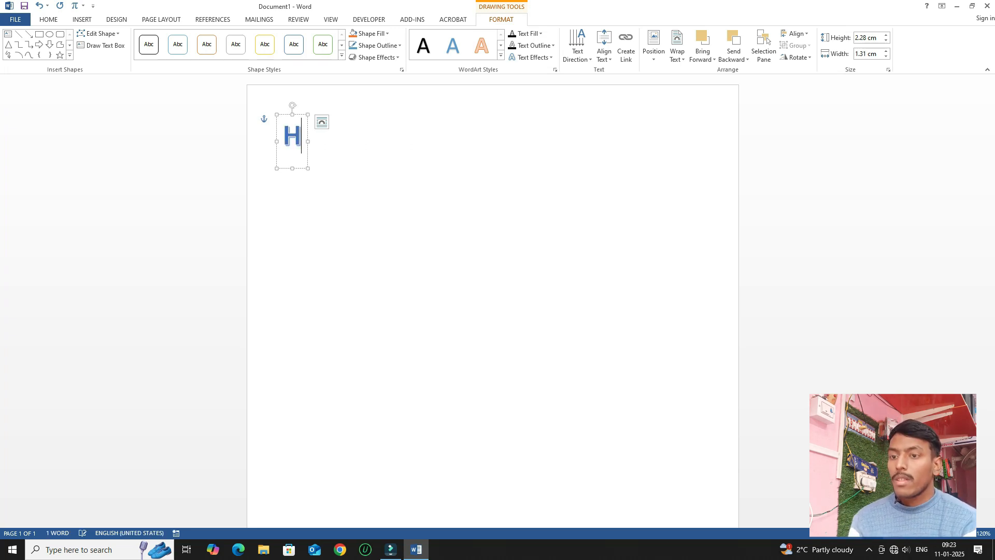
key(BackSpace)
key(BackSpace)
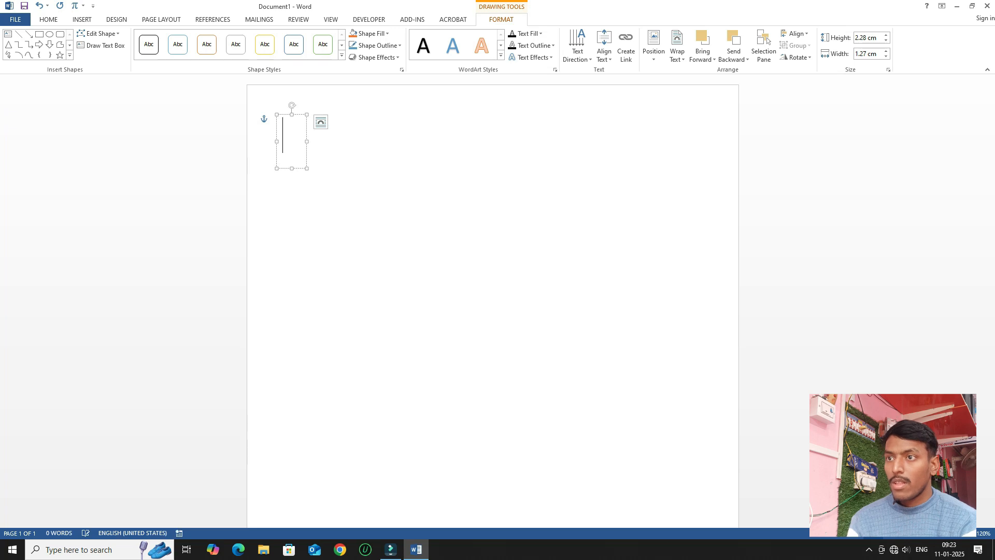
text(NAHATA HIS)
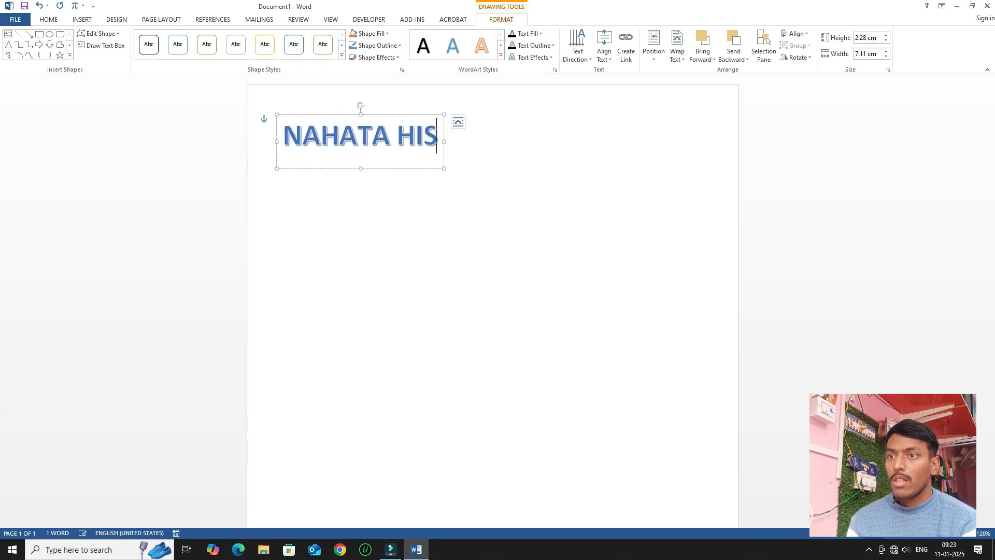
key(BackSpace)
text(GH SCH)
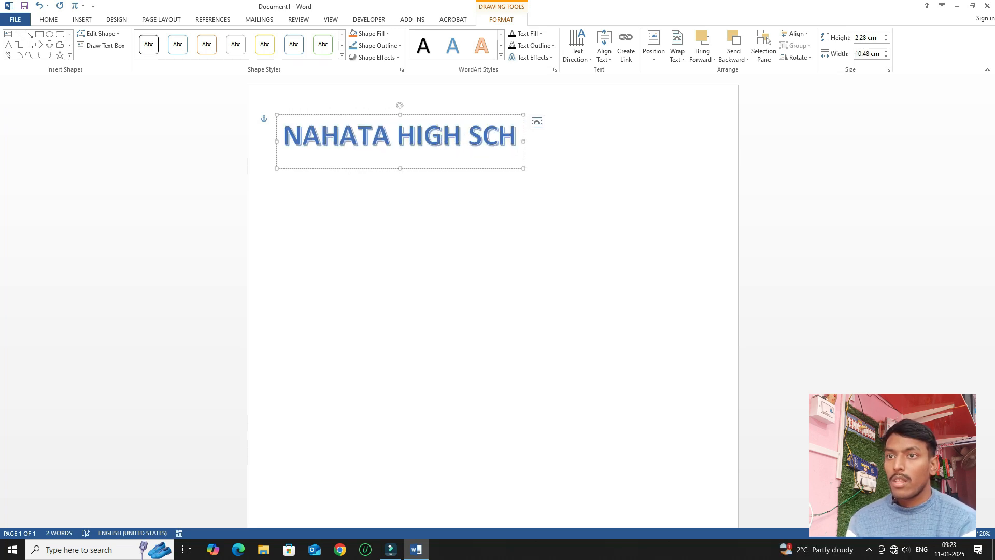
text(OOL ()
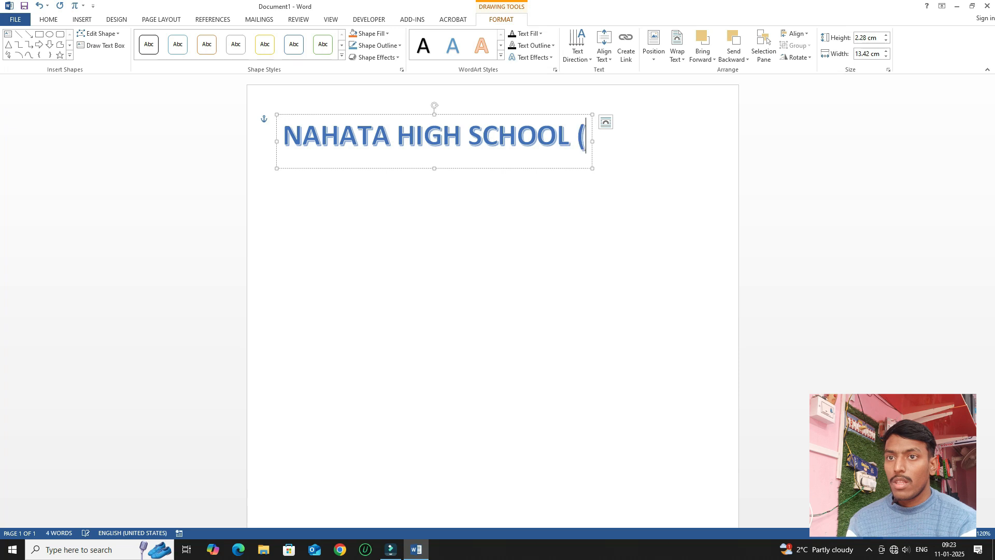
text(H.S))
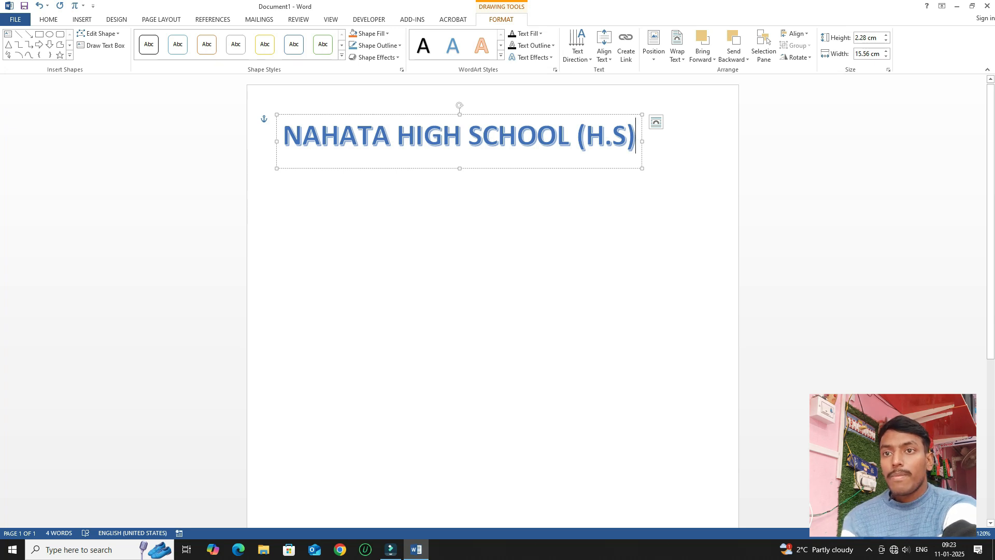
key(shift+Left)
key(shift+Left)
key(shift+Left)
key(shift+Left)
key(ctrl+shift+Left)
key(ctrl+shift+Left)
key(ctrl+shift+Left)
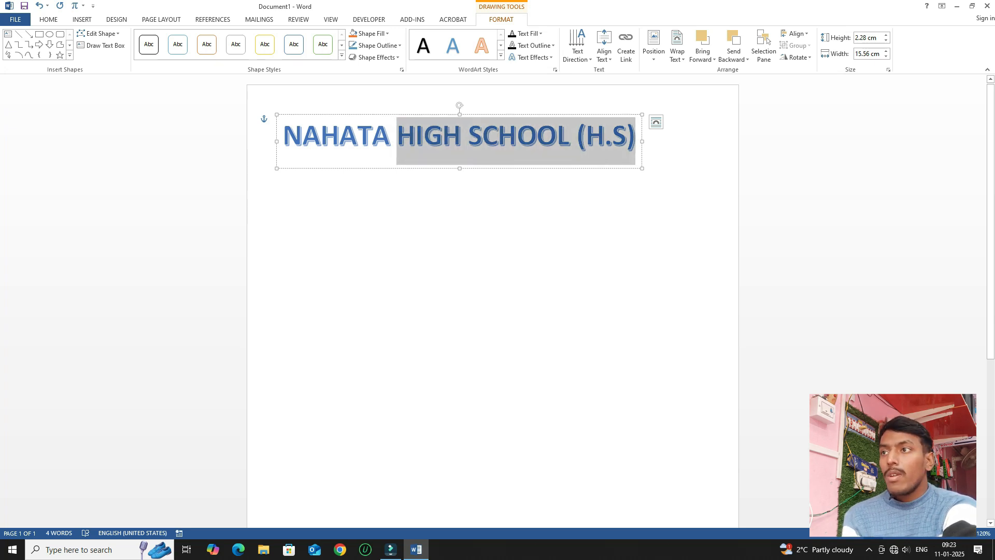
Grow the selected heading text to 72 pt so it wraps onto two lines.
key(ctrl+a)
click(49, 20)
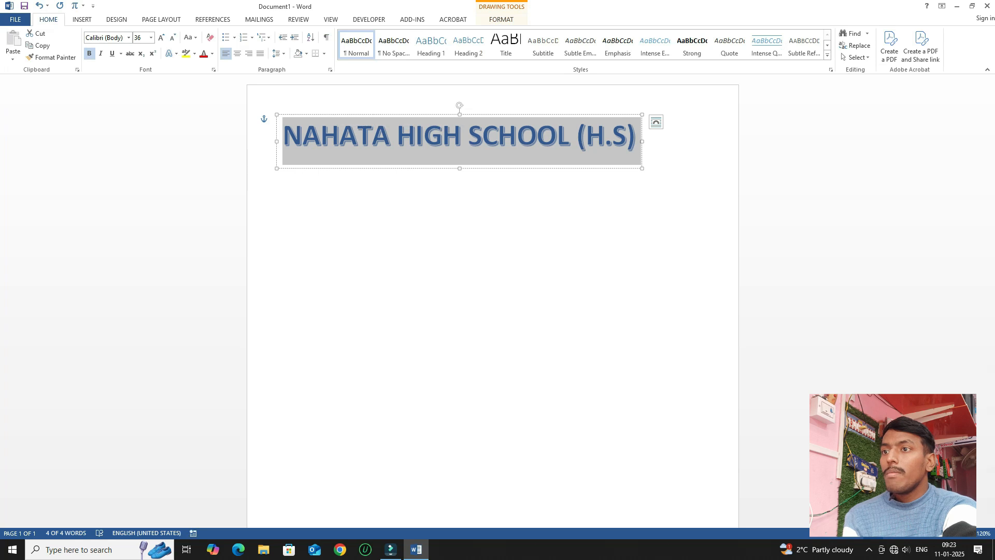
click(161, 38)
click(161, 38)
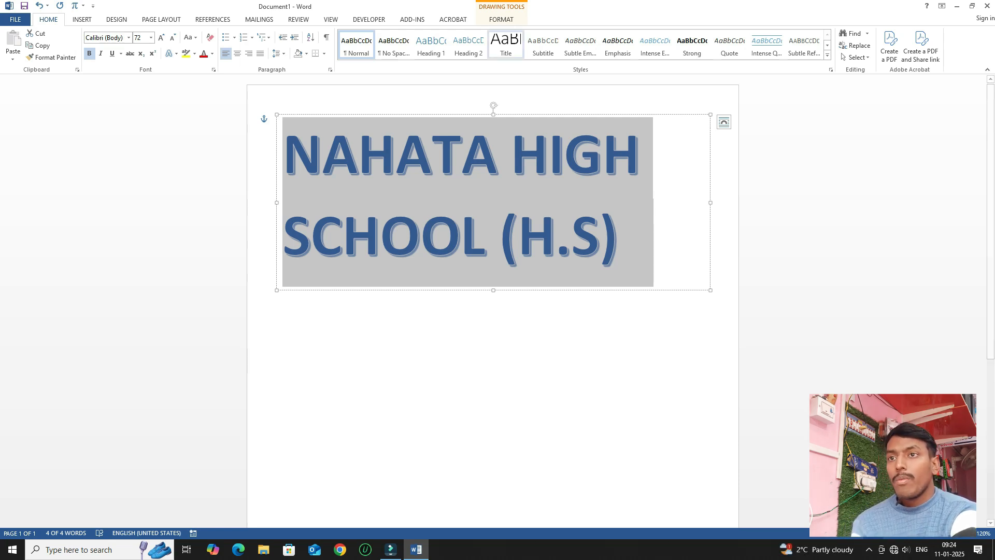
click(502, 19)
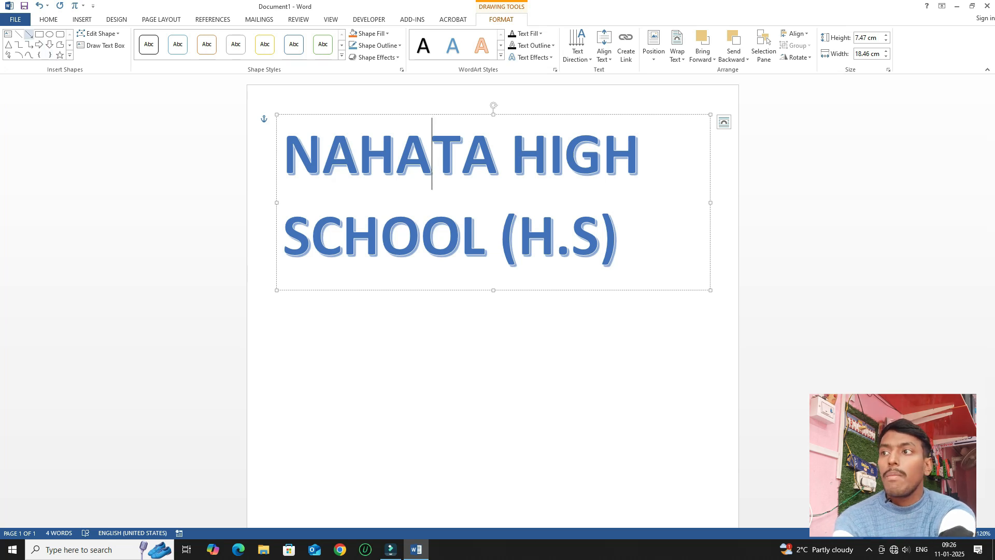
Expand the full Insert Shapes gallery on the Drawing Tools Format tab.
click(70, 55)
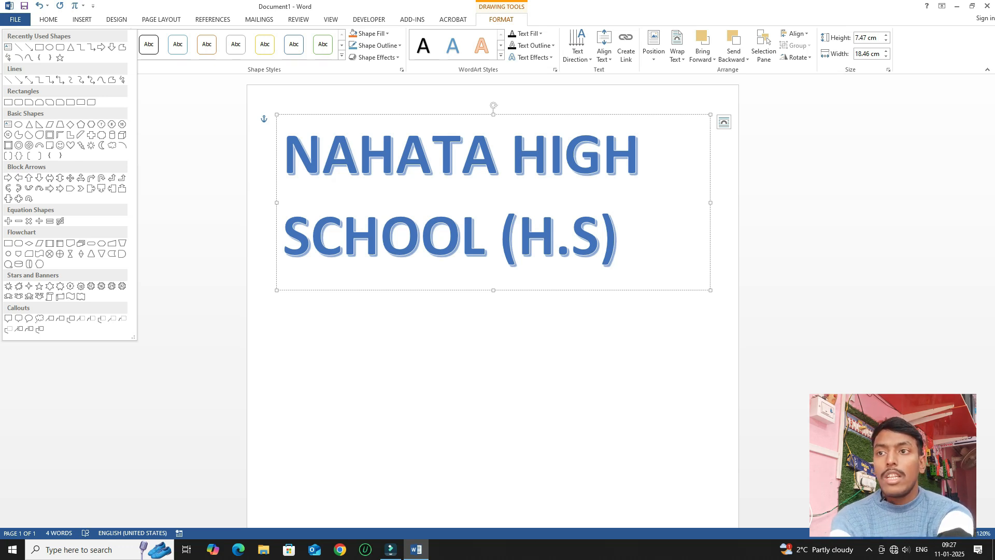
Select the heading text and preview Text Fill colours, leaving its blue fill unchanged.
key(Escape)
drag(620, 237, 604, 236)
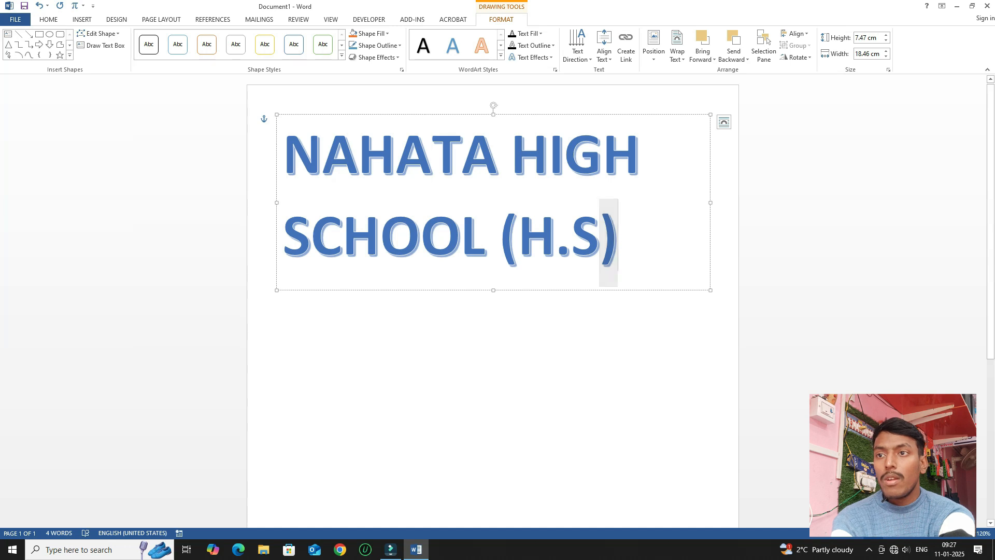
key(ctrl+a)
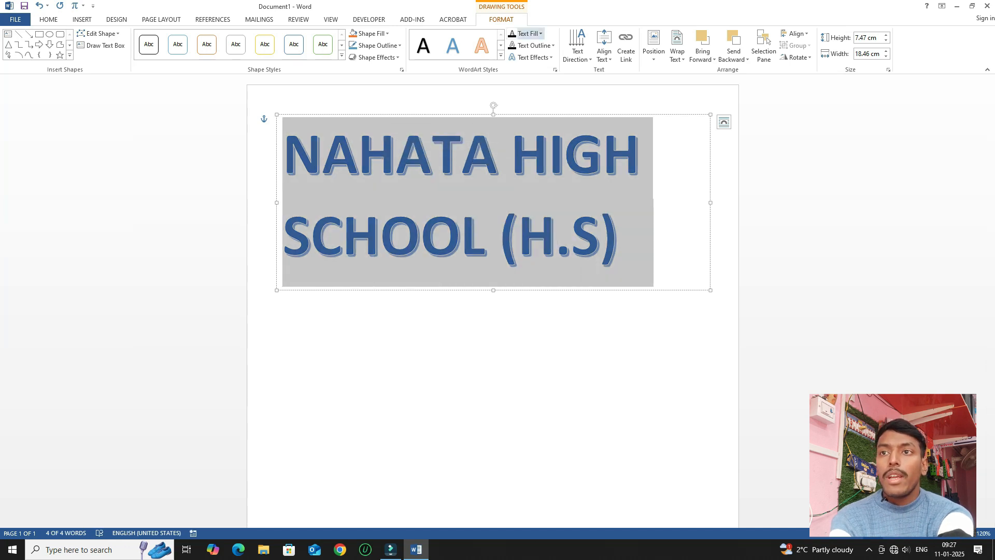
click(541, 34)
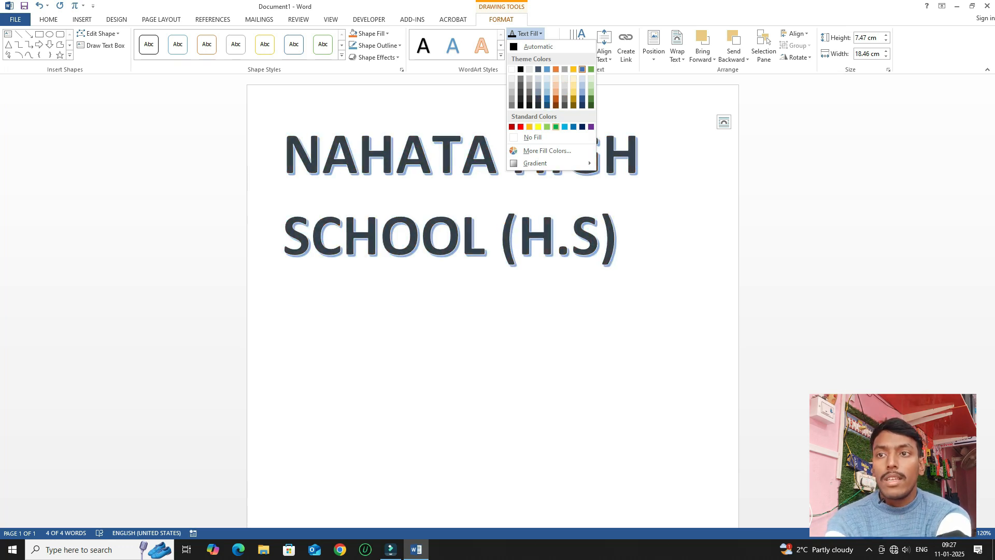
mouse_move(549, 163)
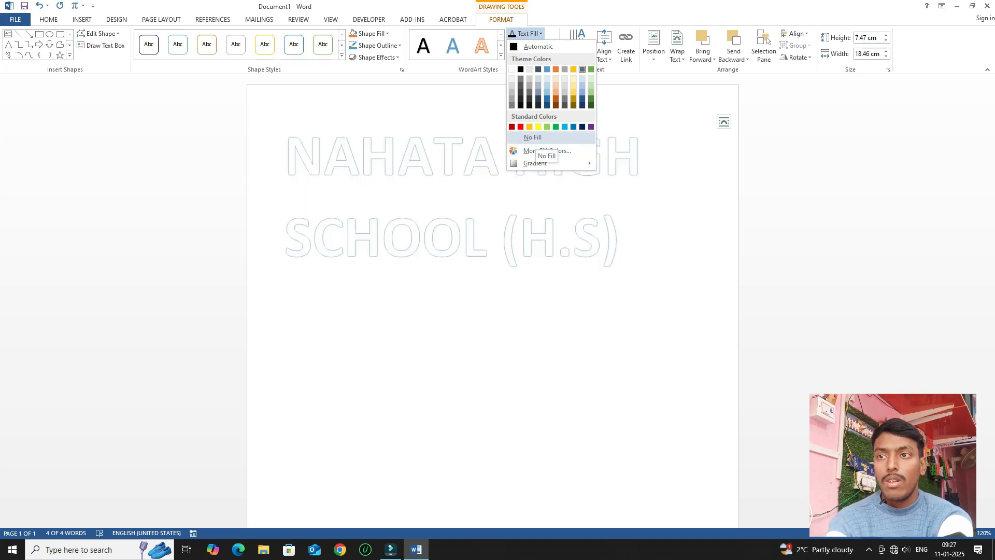
key(Escape)
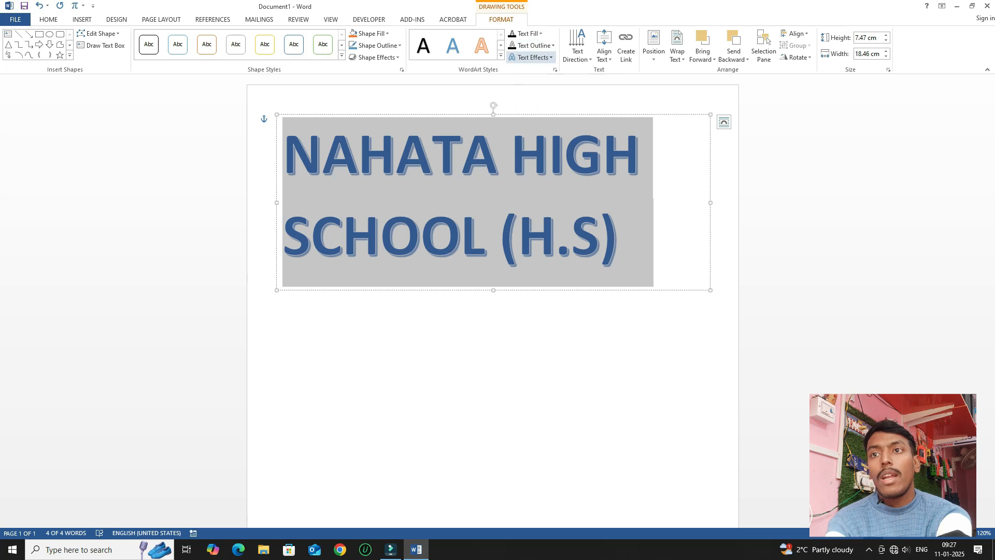
click(534, 45)
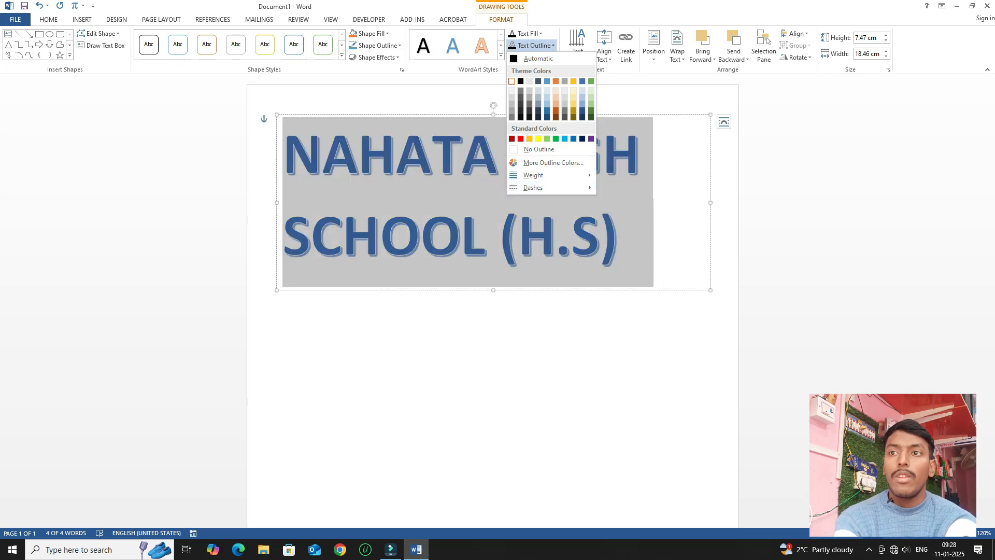
key(Escape)
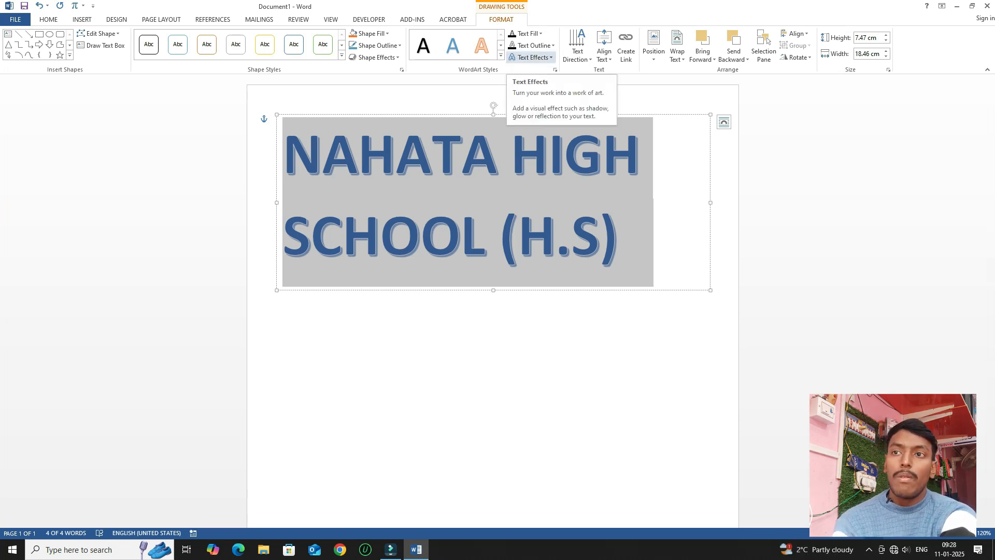
Browse the heading's Text Effects Shadow, Glow, Reflection and Transform options.
click(533, 57)
mouse_move(542, 75)
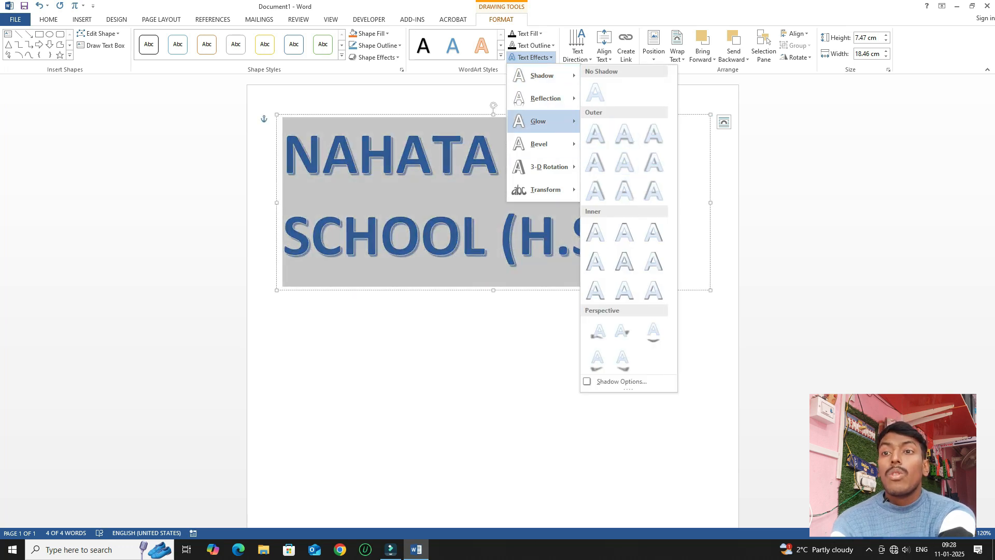
mouse_move(539, 120)
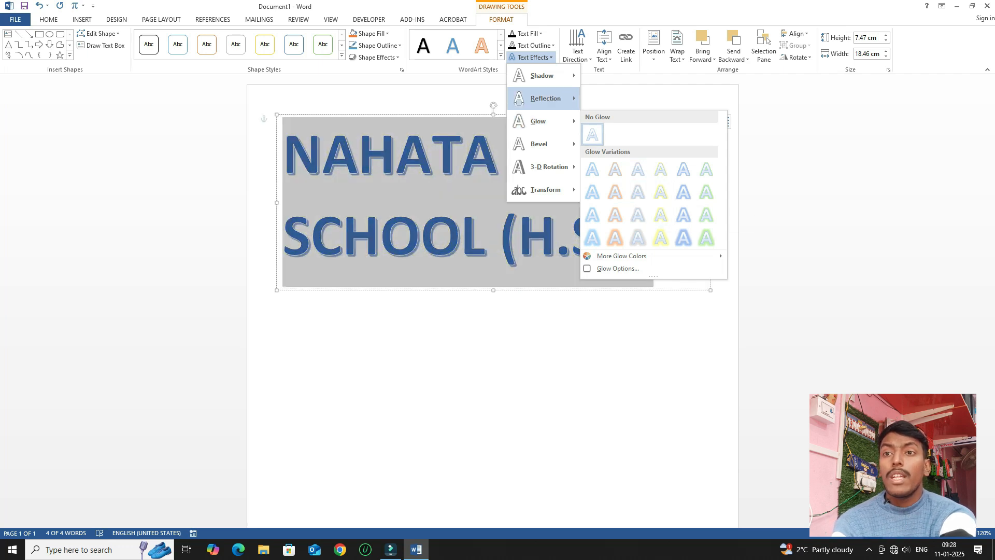
mouse_move(545, 98)
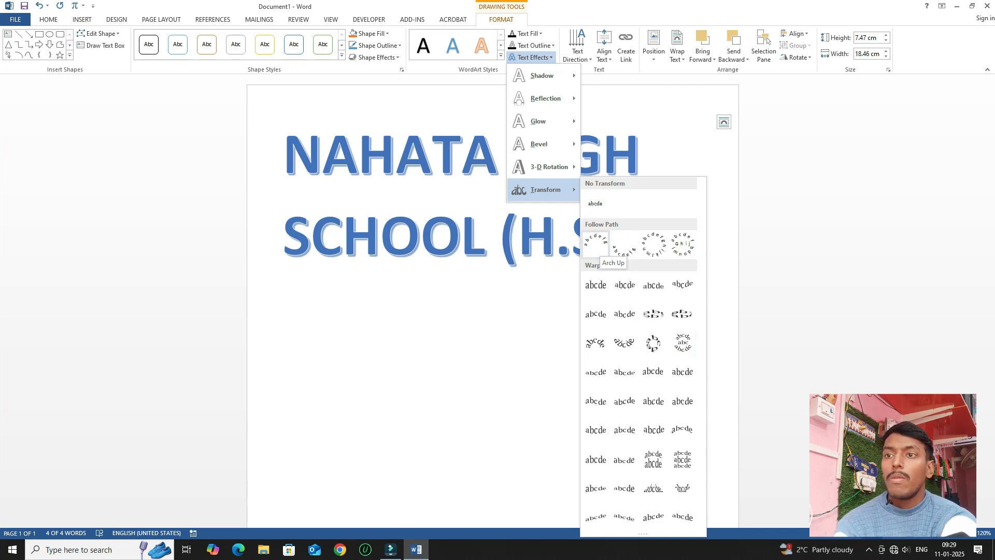
Apply the Arch Up transform, enlarge the box to about 19.7 cm wide and centre it.
click(597, 245)
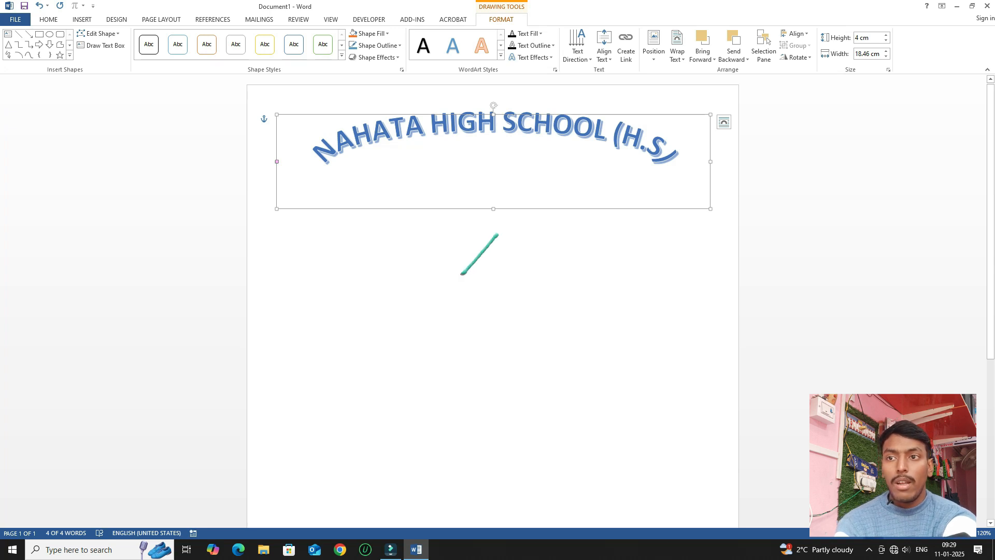
drag(494, 208, 493, 416)
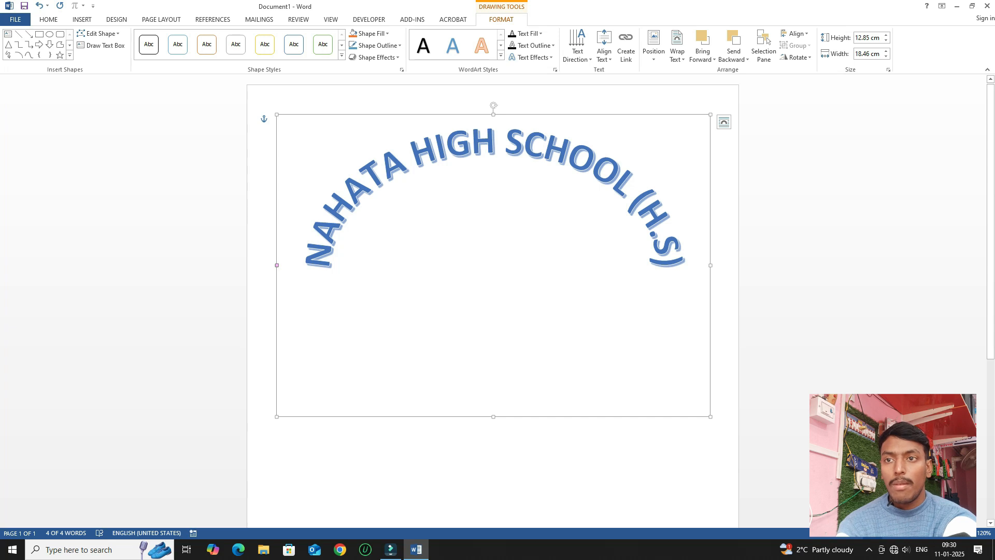
drag(710, 265, 739, 265)
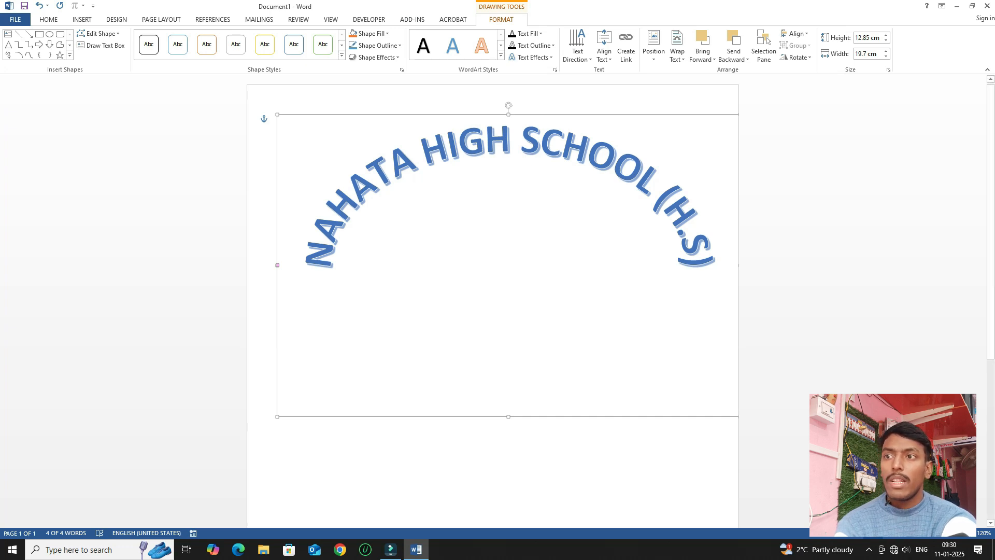
drag(445, 115, 430, 98)
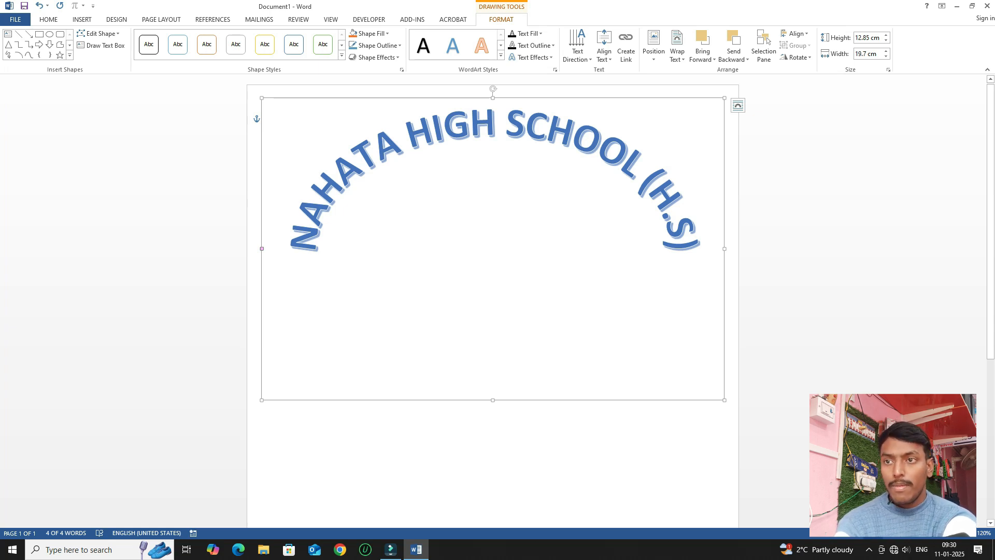
click(277, 119)
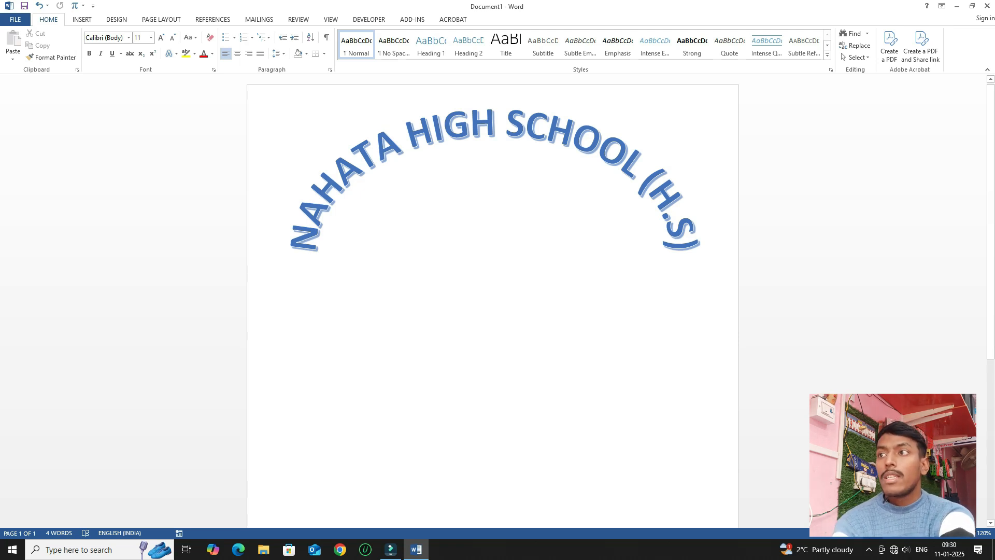
Add a second WordArt below the arched heading and select its placeholder text.
click(82, 19)
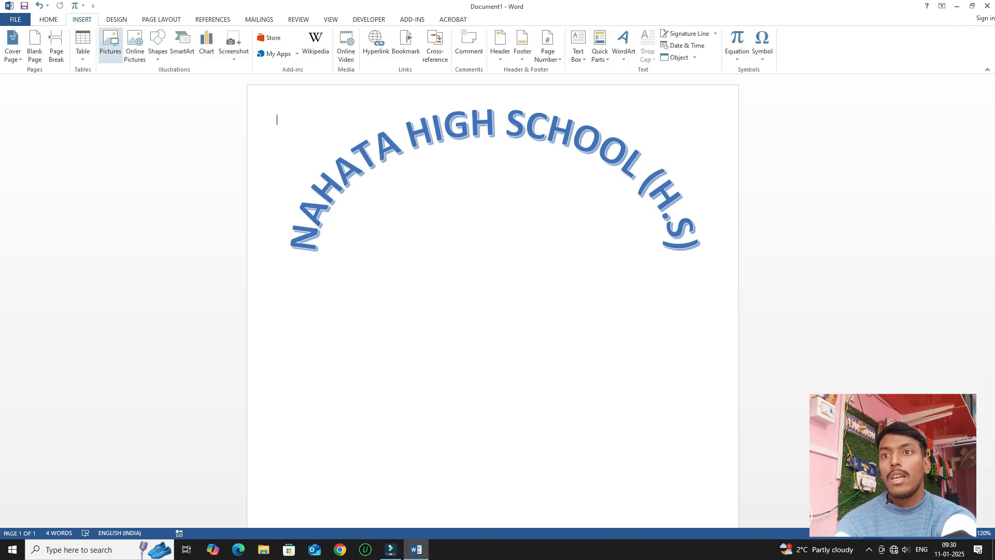
click(623, 45)
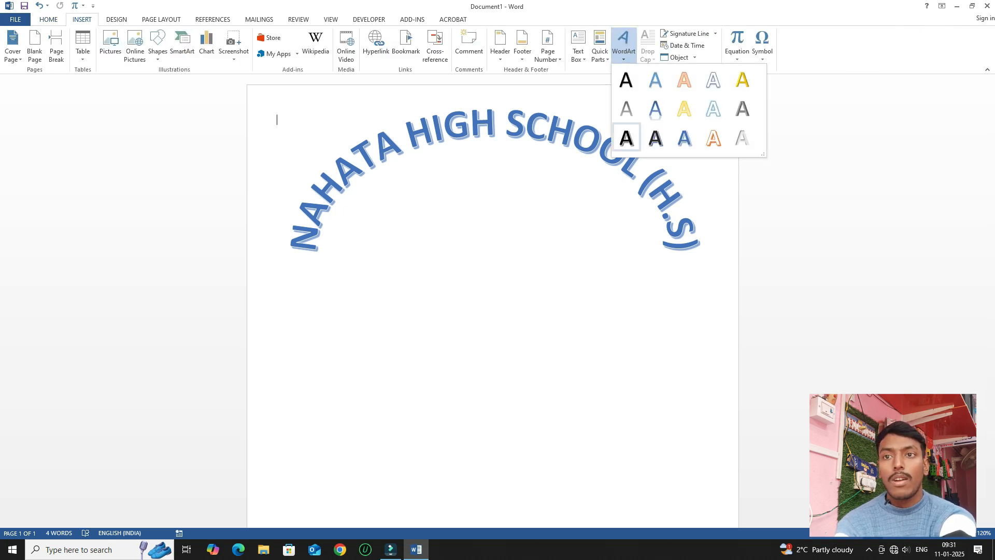
click(626, 109)
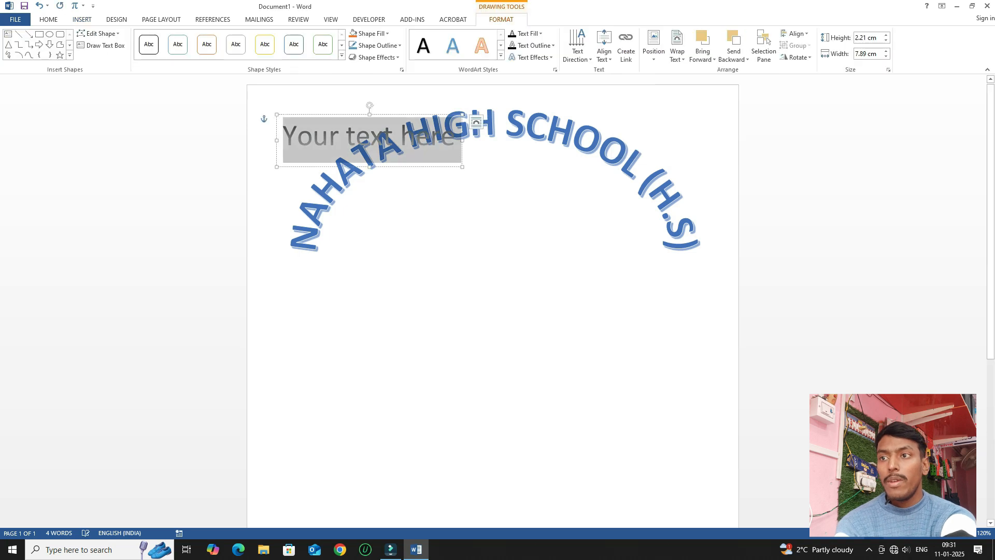
drag(415, 167, 437, 408)
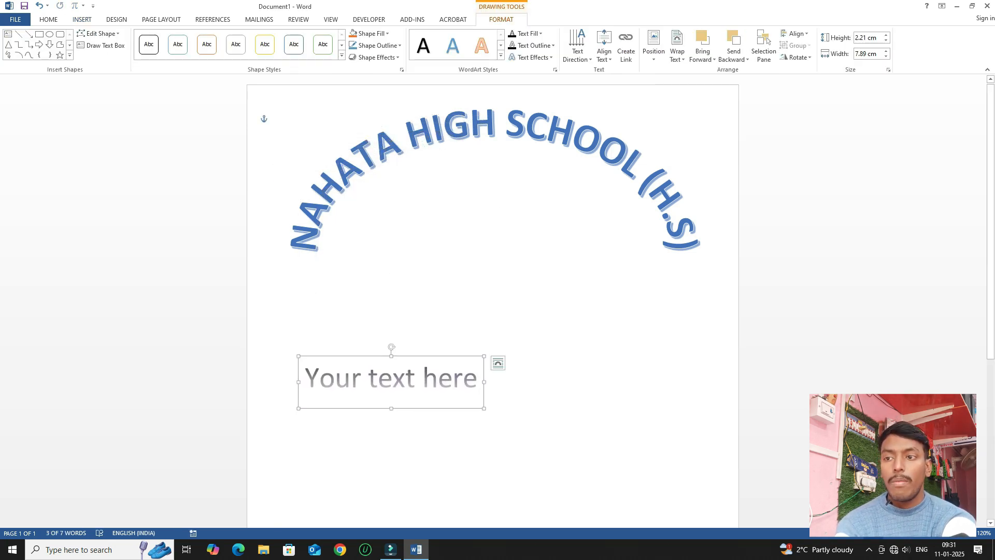
drag(480, 383, 305, 384)
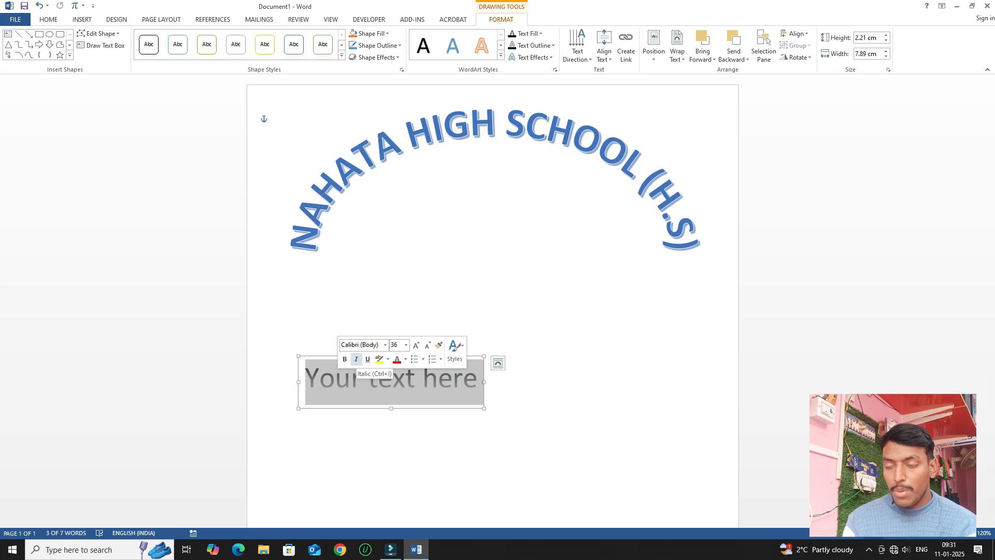
Type the first details line 'NAMRE :' followed by the student's name, then start a new line.
text(NAMR\E)
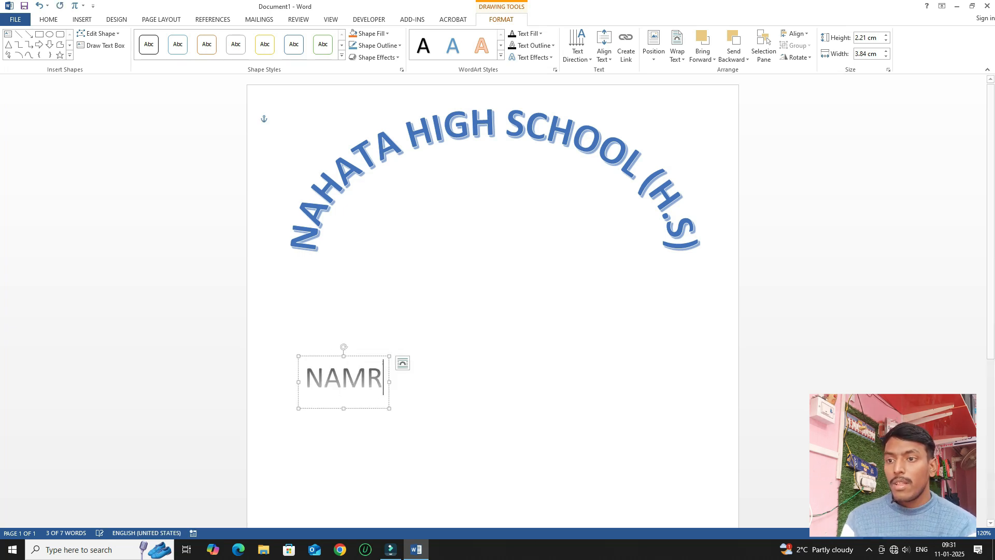
key(BackSpace)
key(BackSpace)
text(E)
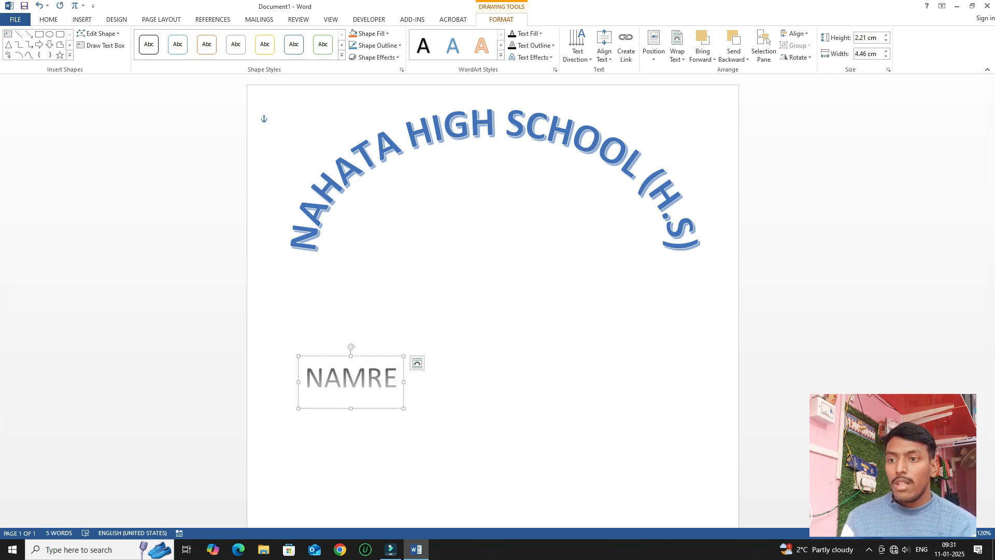
text(      :)
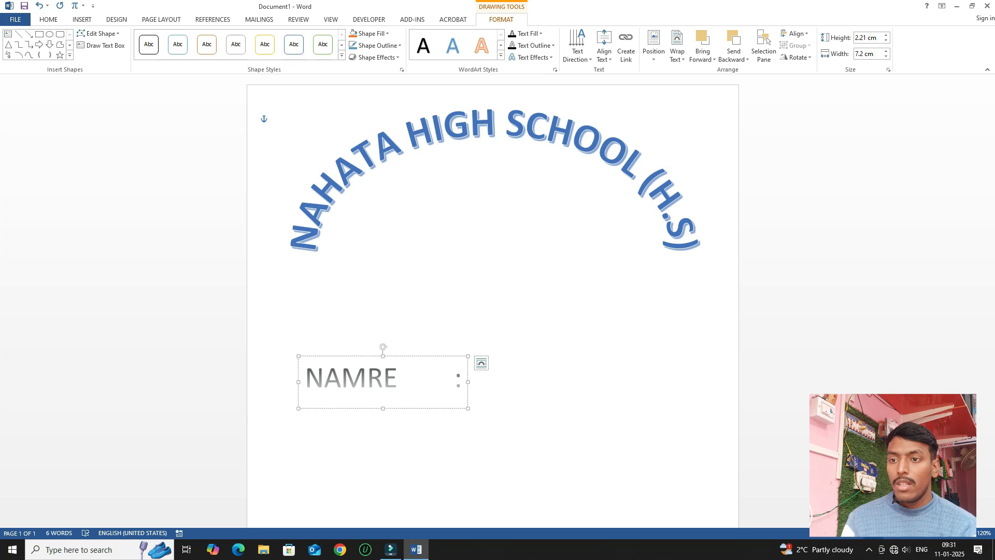
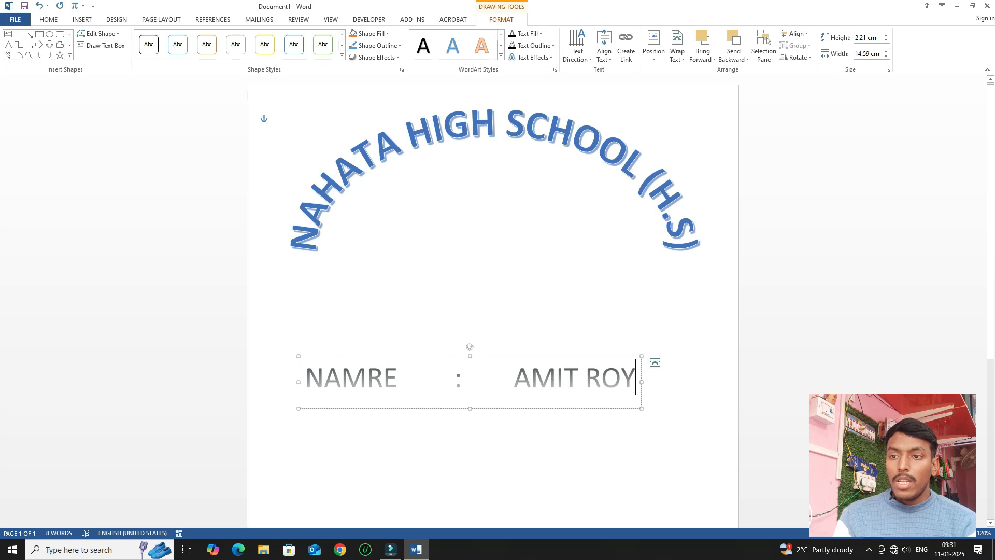
key(Return)
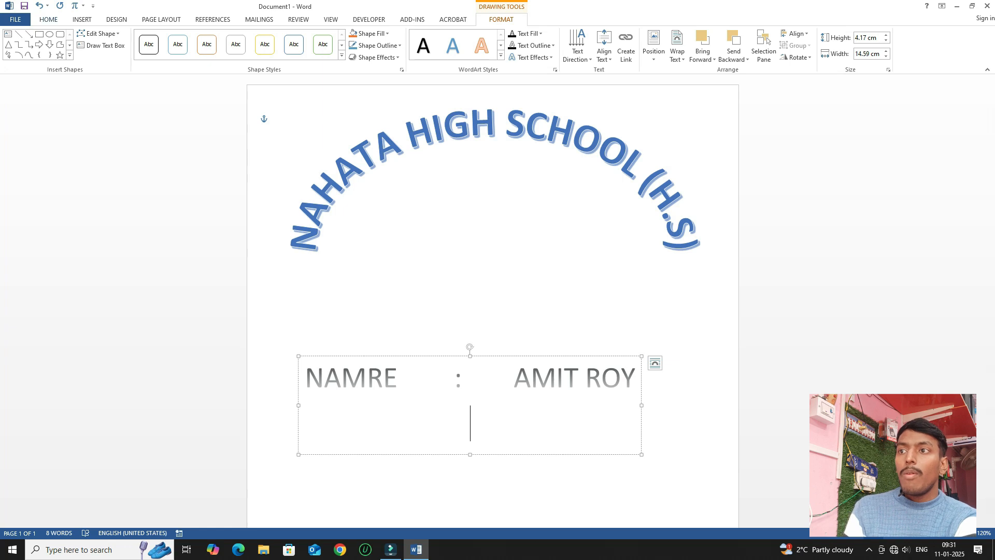
key(alt+h)
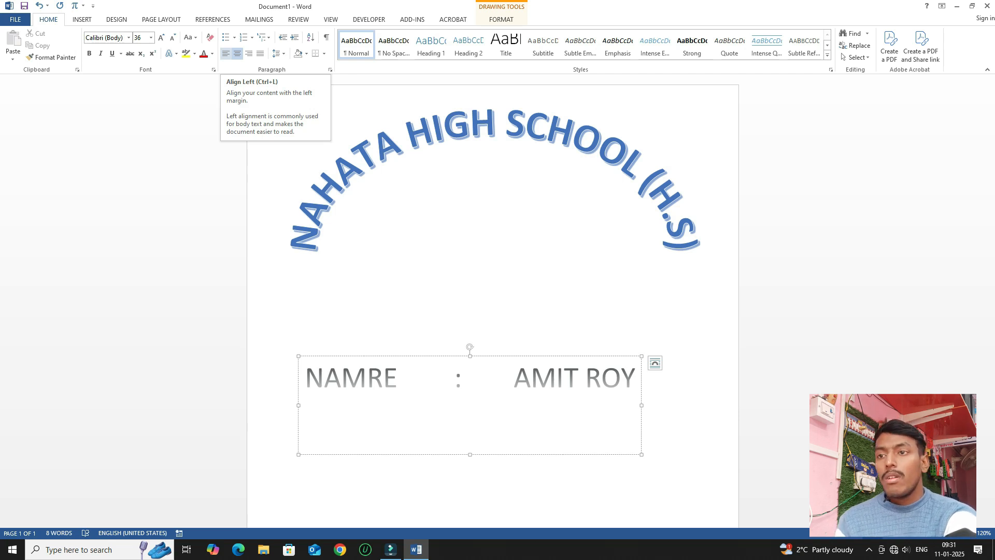
Left-align the details box and add SUBJECT and SEC lines, each with a tabbed colon.
click(226, 53)
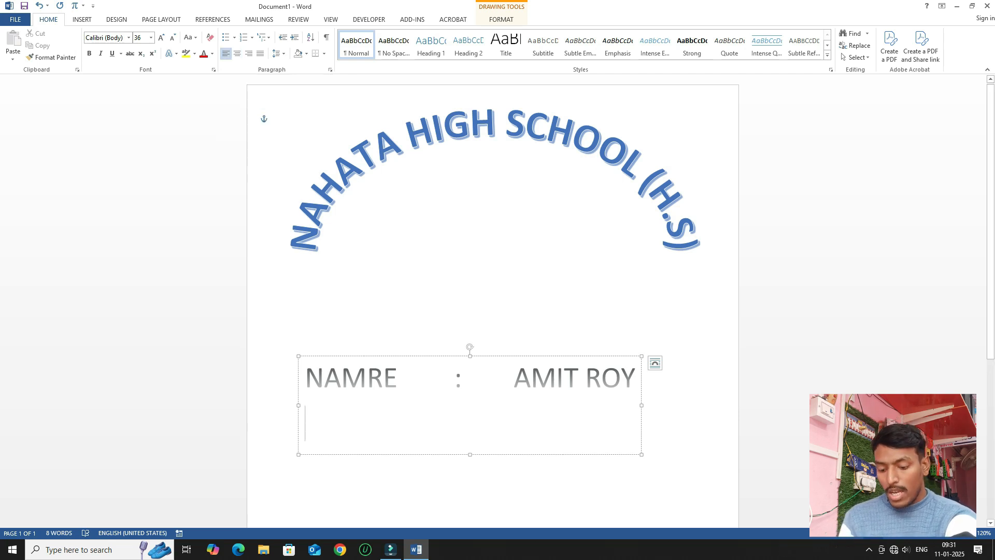
text(S)
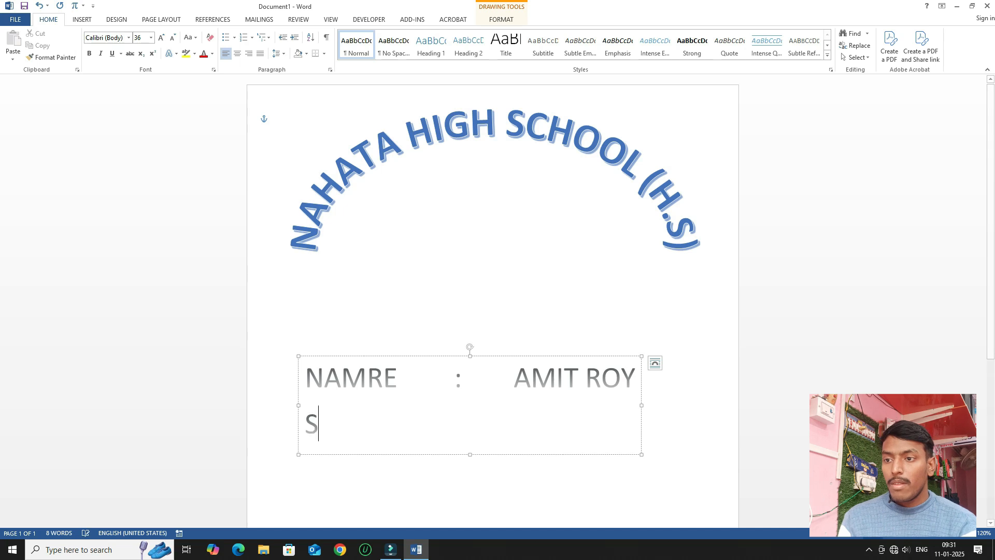
text(UBJEC)
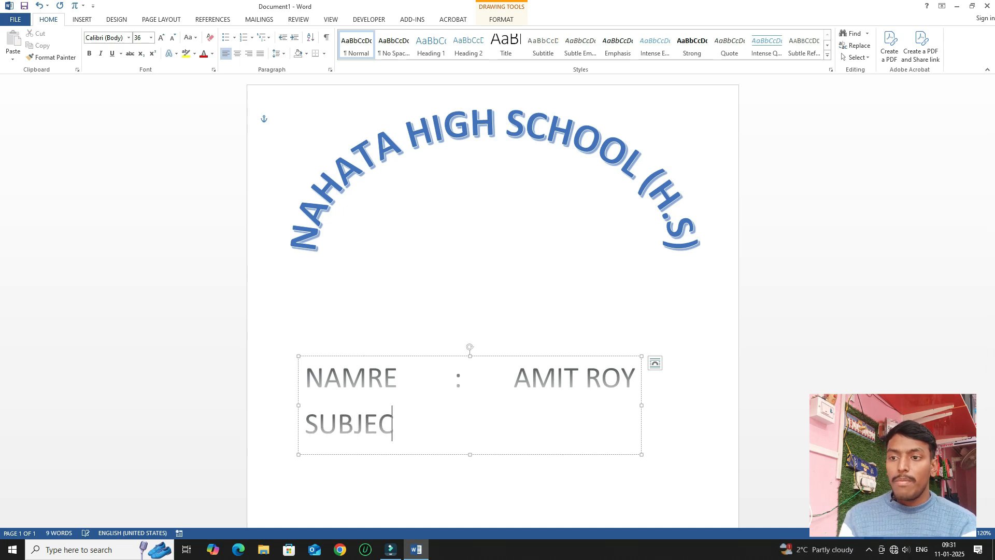
text(T)
key(Tab)
key(Tab)
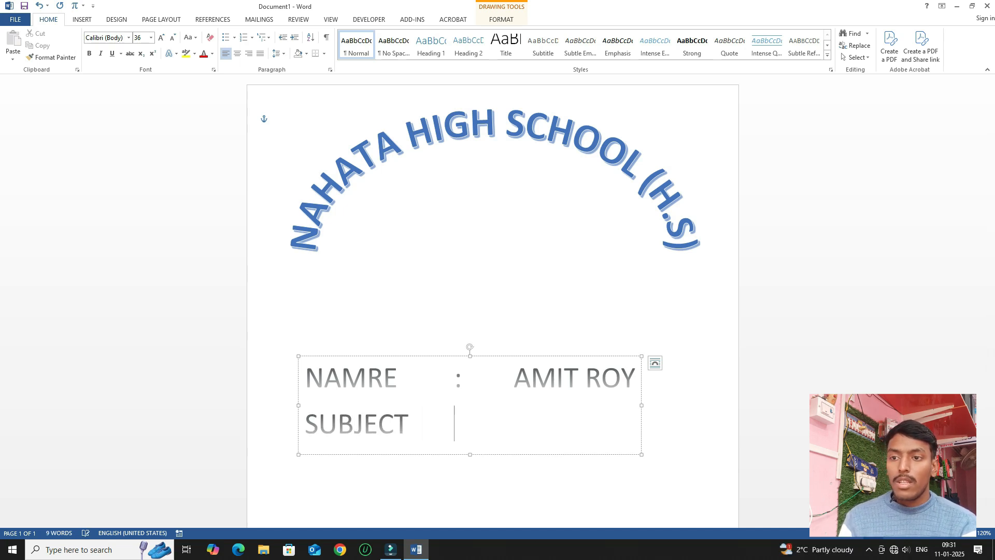
text(:)
key(Return)
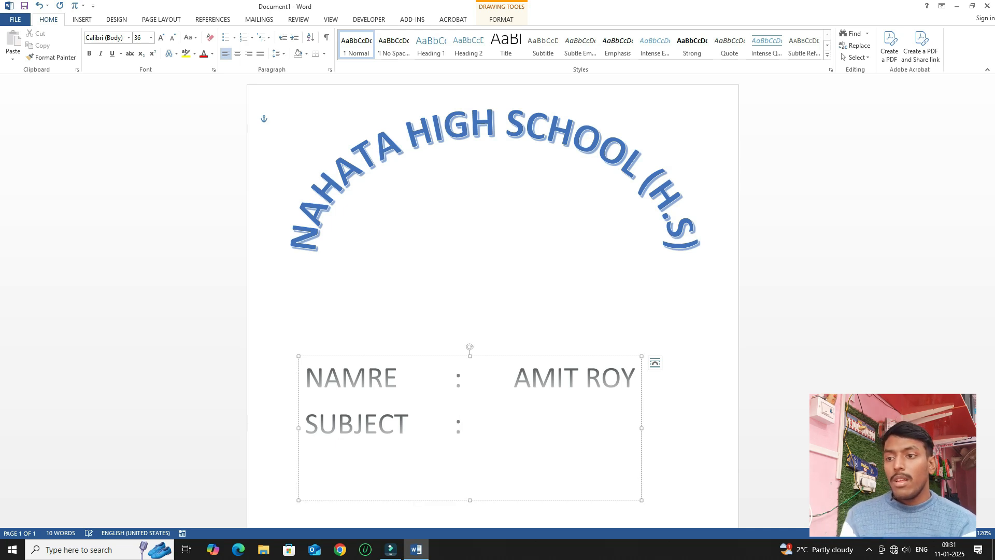
text(SEC)
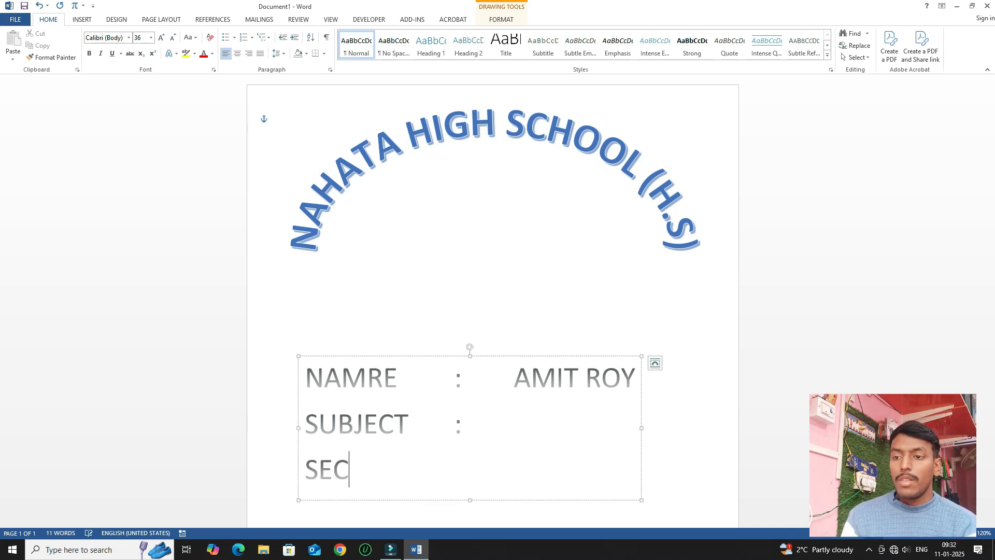
key(Tab)
key(Tab)
key(Tab)
key(Tab)
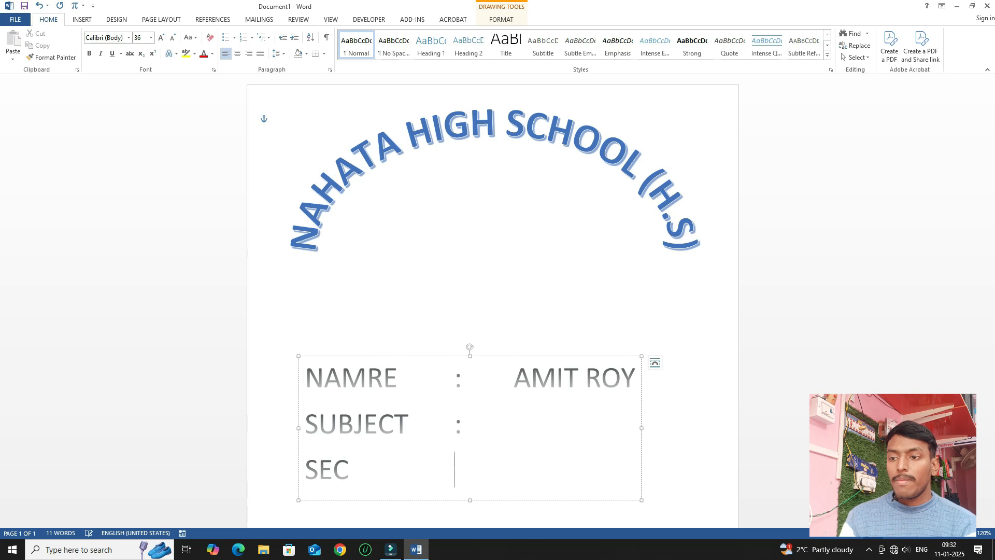
text(:)
key(Return)
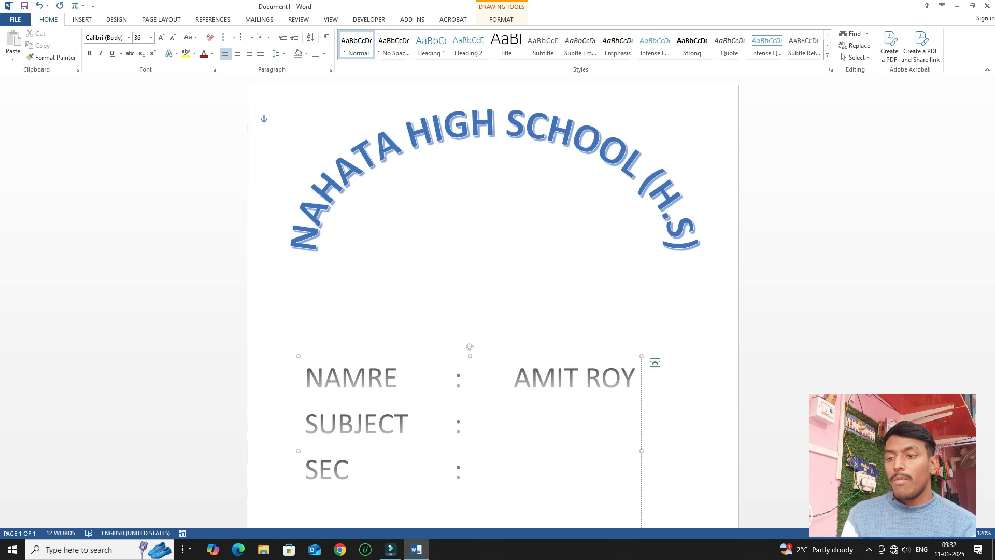
Add ROLL NO and CLASS lines, each followed by a tabbed colon.
text(ROLL NO)
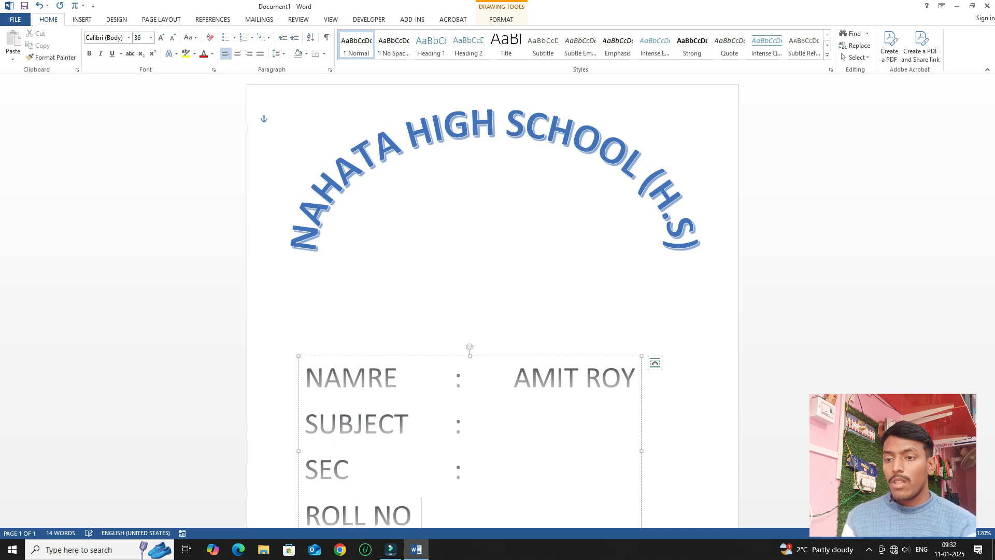
key(Tab)
text(:)
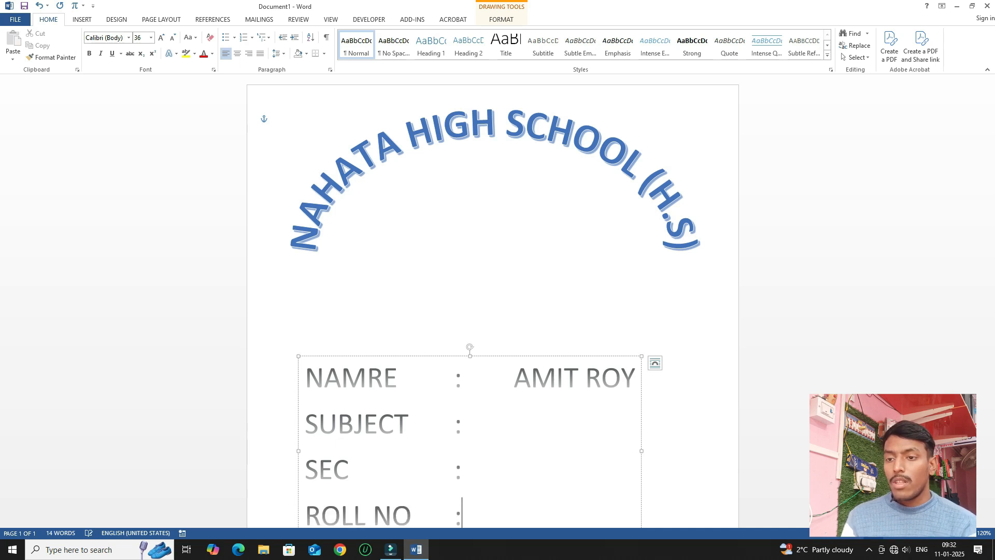
key(Return)
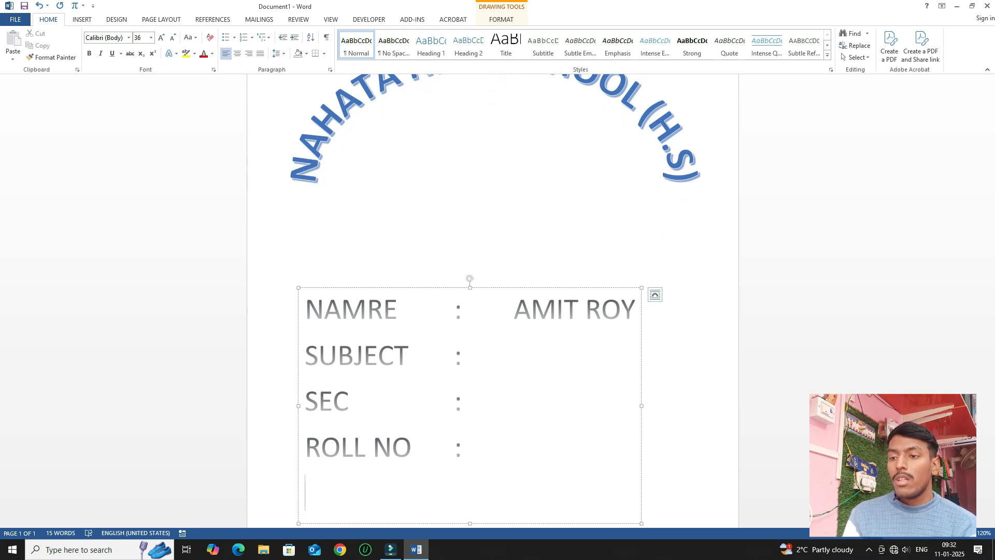
text(CA)
key(BackSpace)
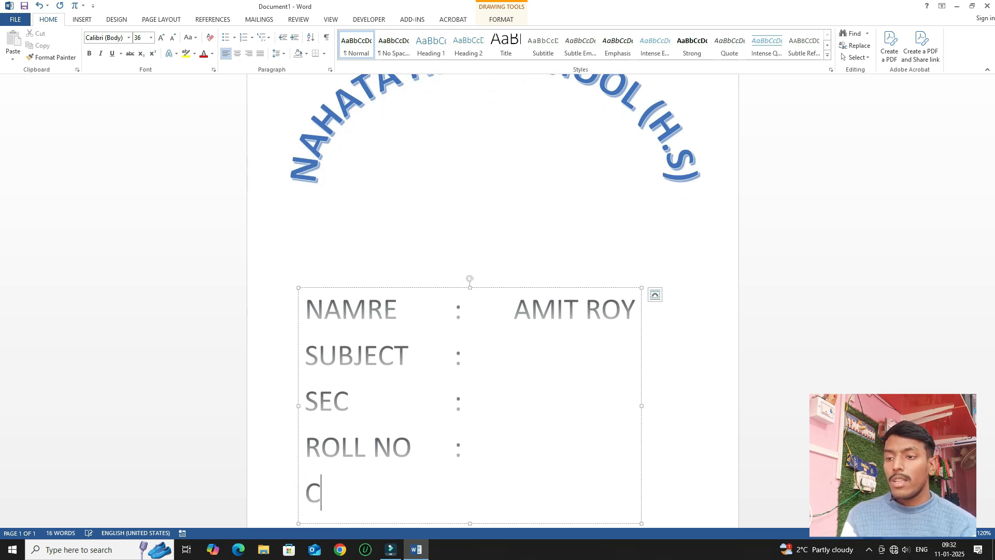
text(LASS)
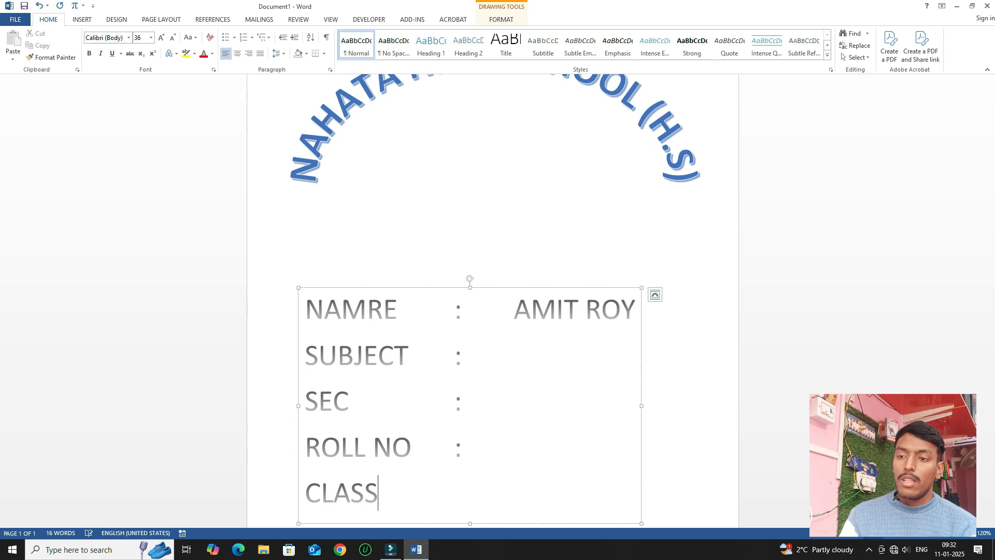
key(Tab)
key(Tab)
key(Tab)
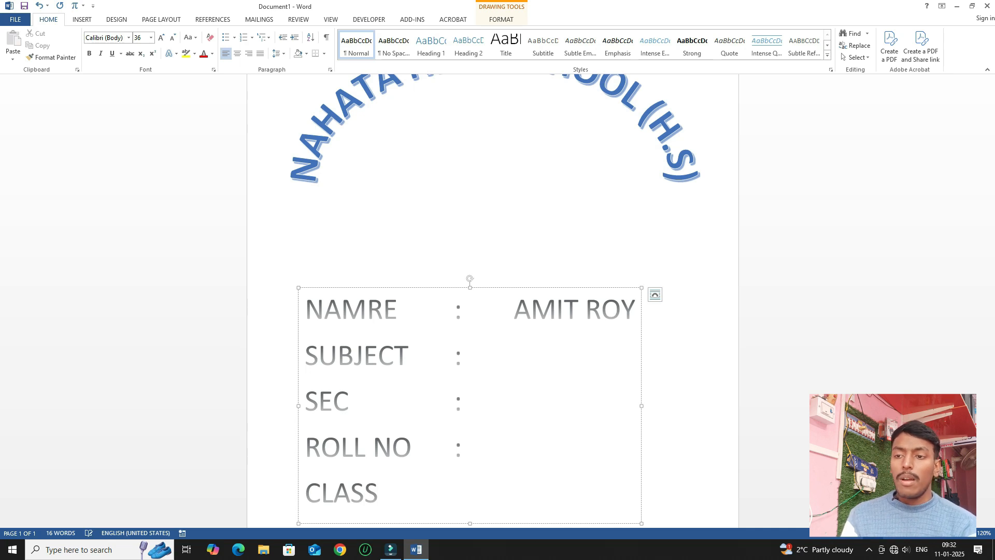
text(:)
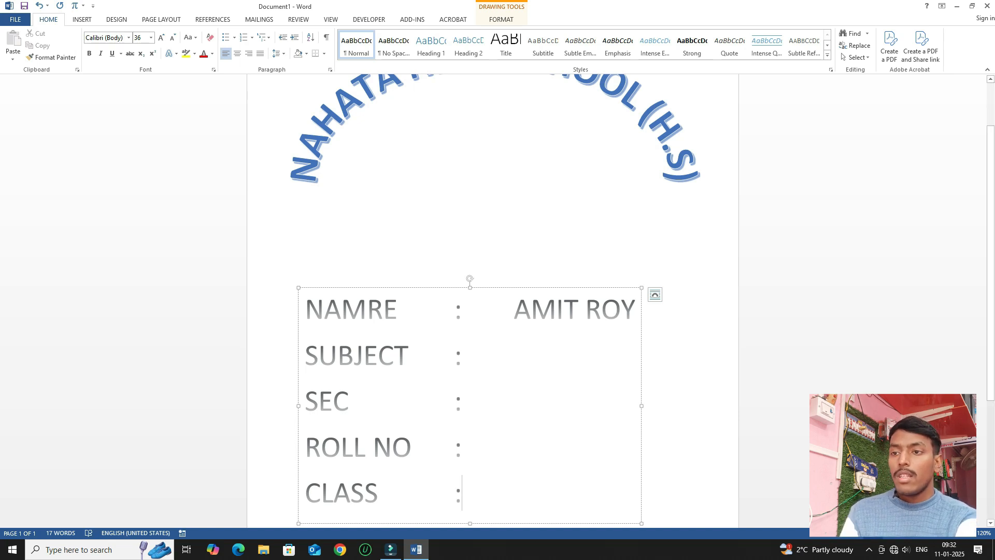
Shift the details box slightly right and fill in HISTORY for SUBJECT and A for SEC.
drag(384, 287, 415, 288)
click(493, 357)
key(Tab)
key(Tab)
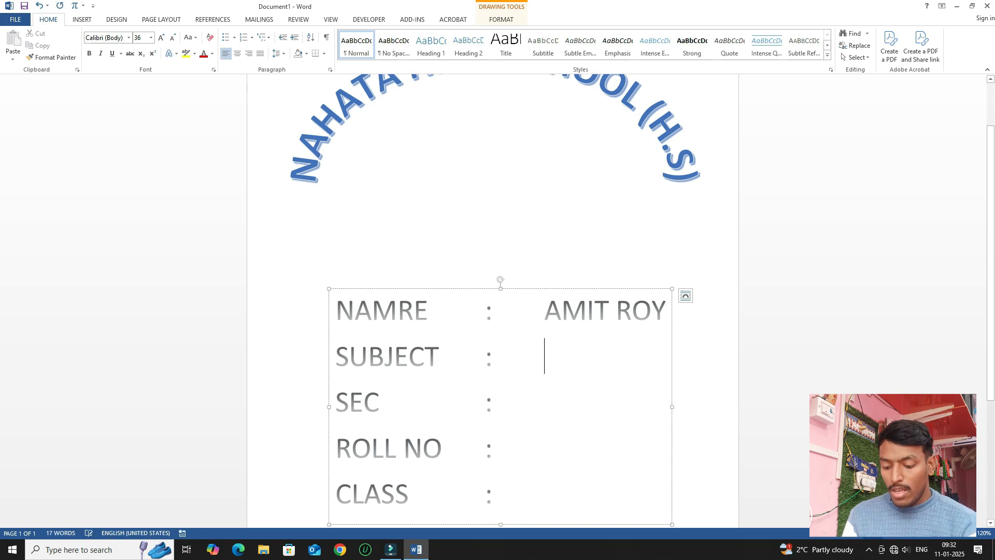
text(HISTO)
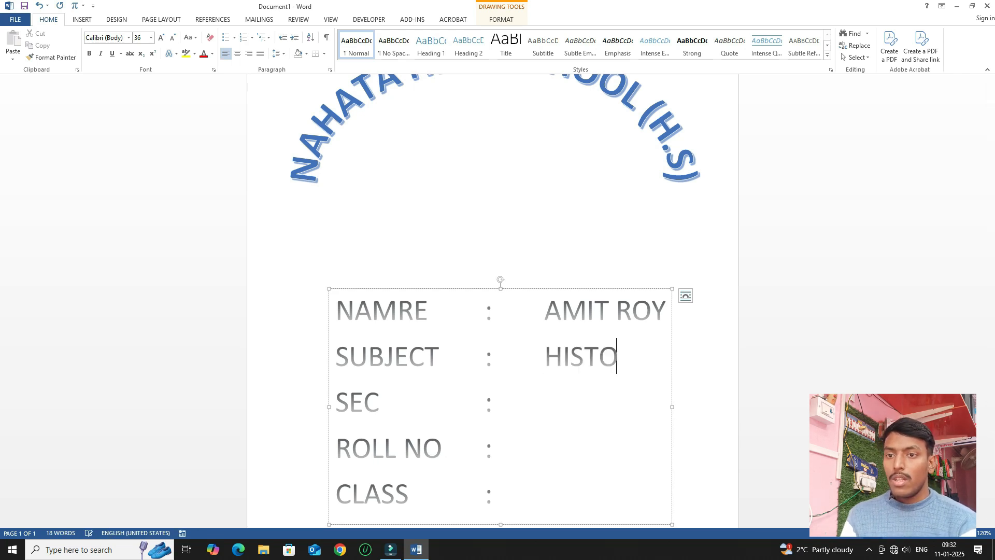
text(RY)
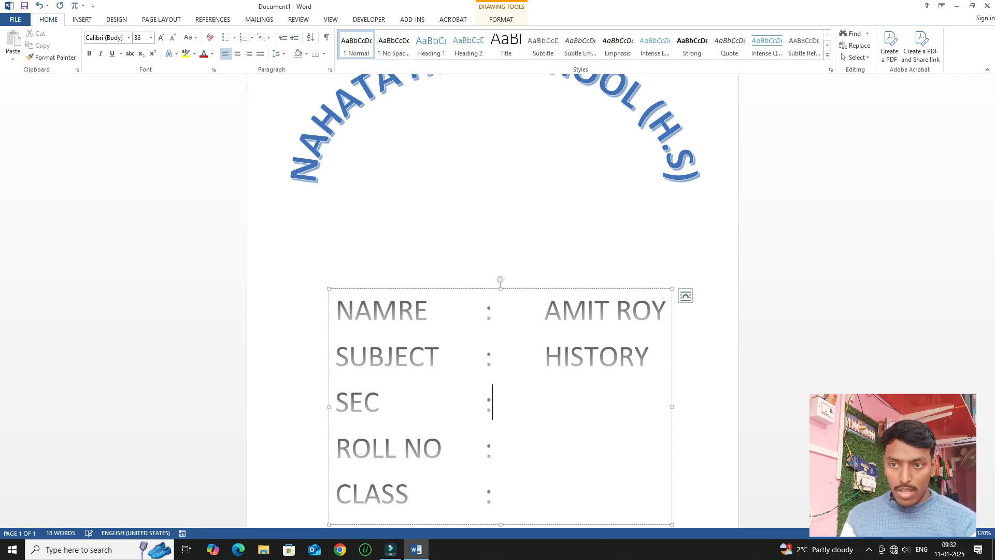
key(Tab)
key(Tab)
key(Tab)
text(A)
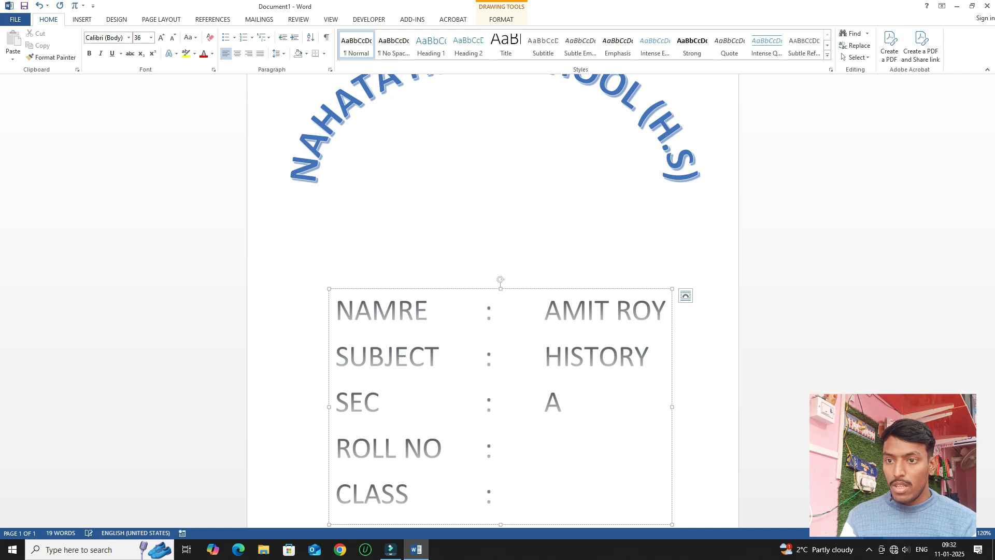
Fill in 11 for ROLL NO and XII for CLASS.
key(Down)
key(Tab)
key(Tab)
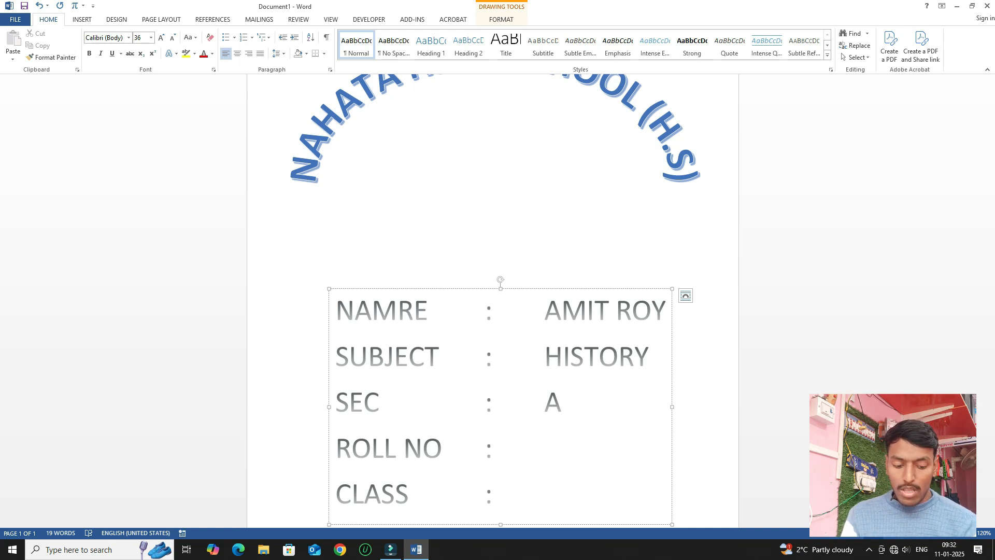
text(11)
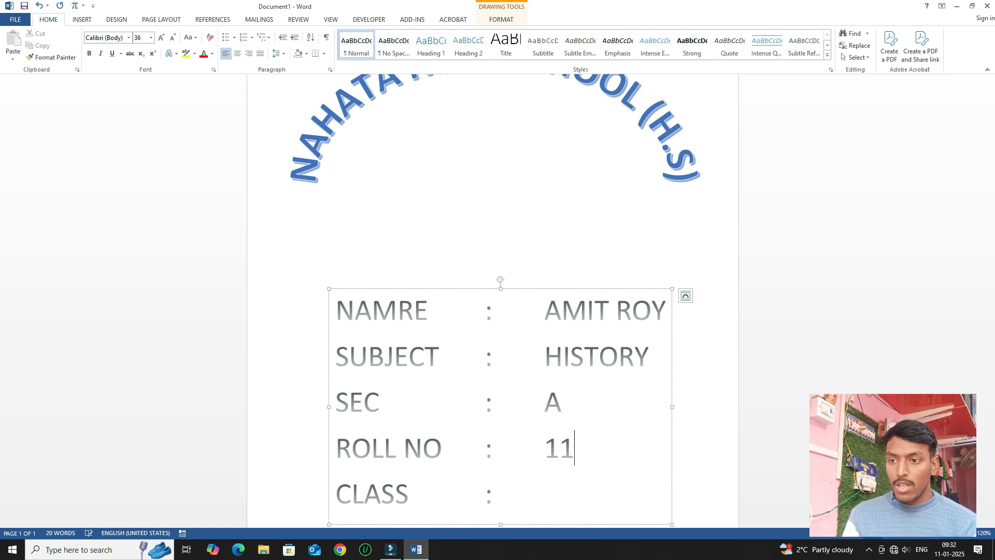
key(Down)
key(Tab)
key(Tab)
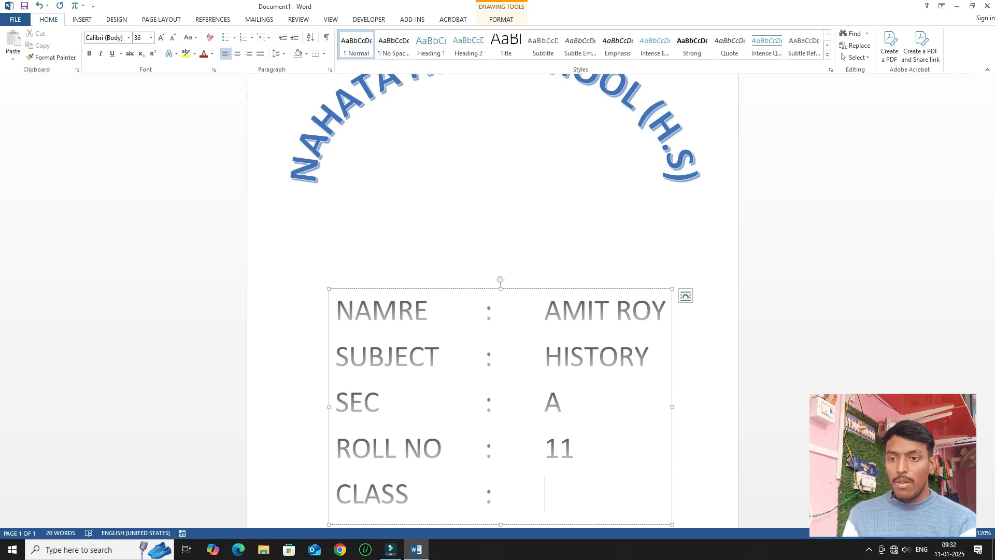
text(XII)
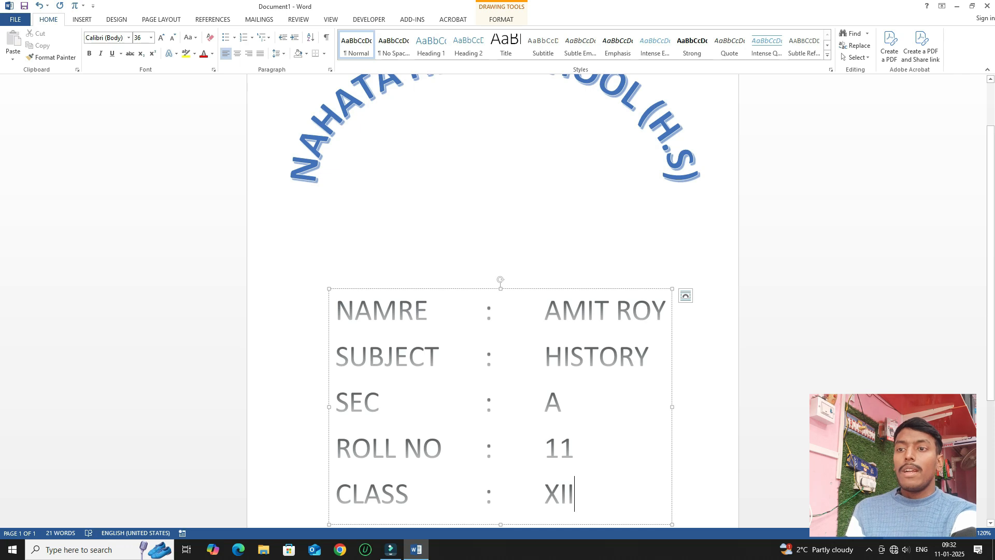
scroll(498, 301, down, 2)
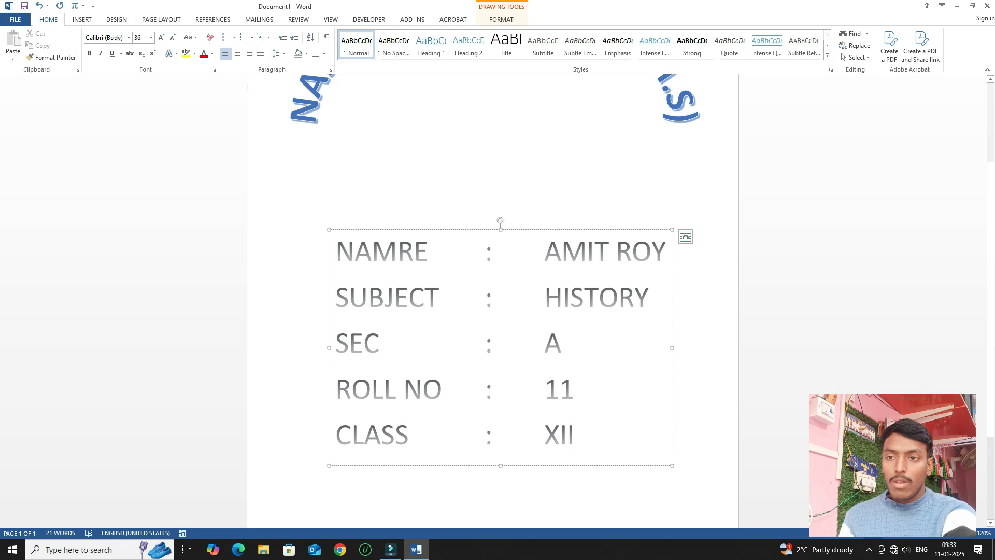
drag(576, 436, 335, 251)
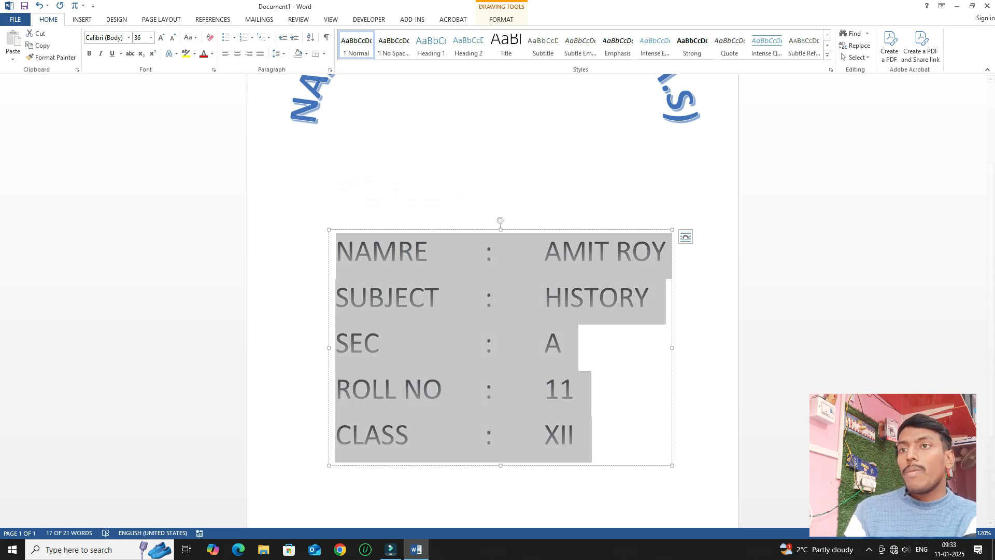
click(501, 19)
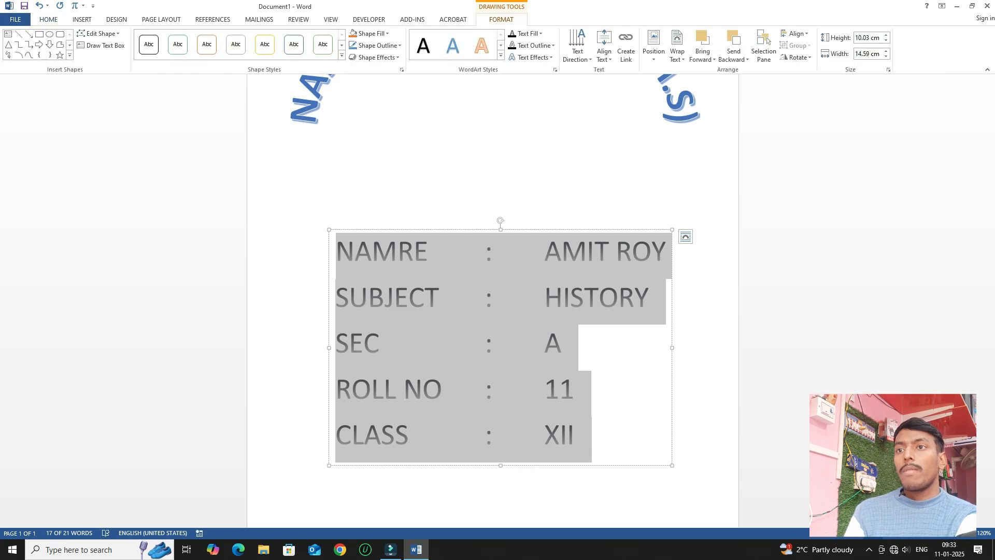
click(500, 55)
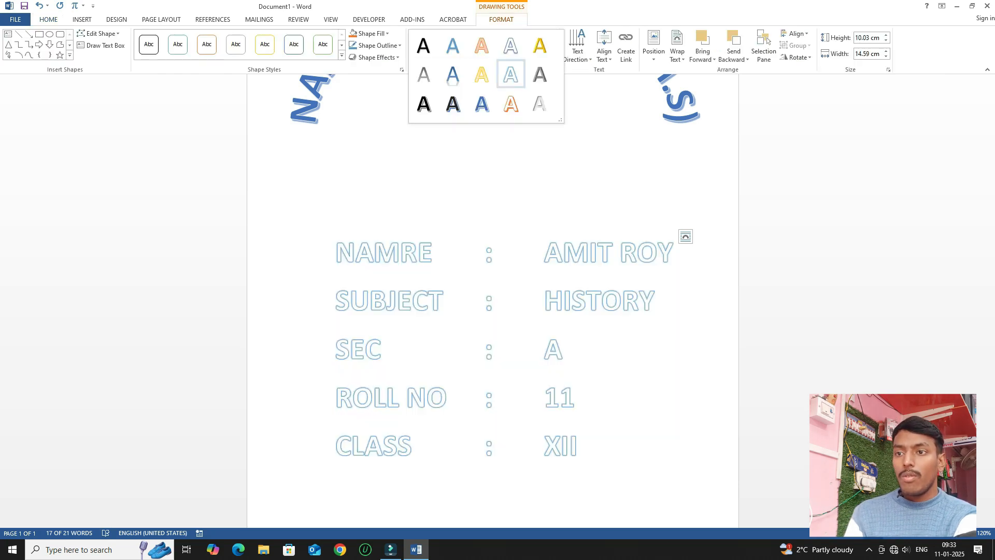
key(Escape)
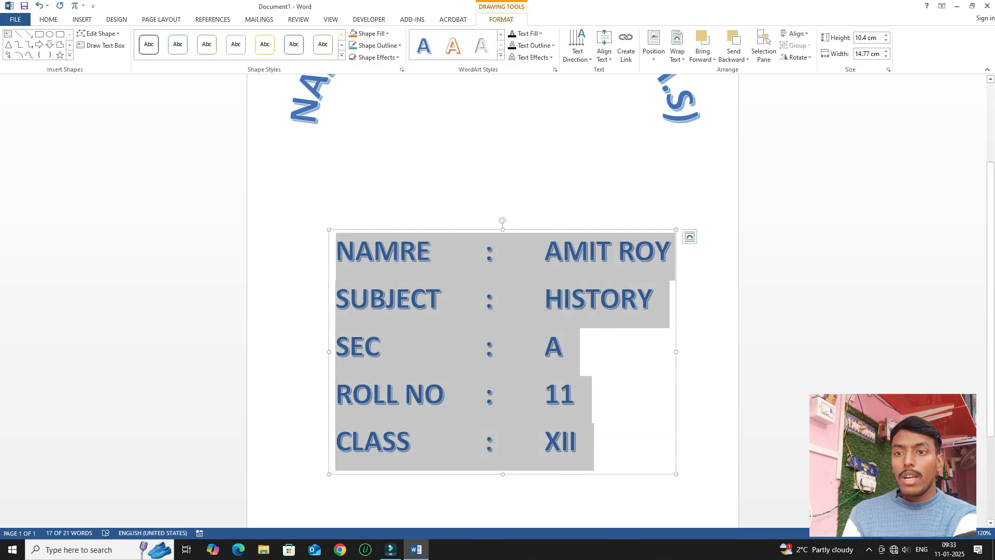
click(585, 299)
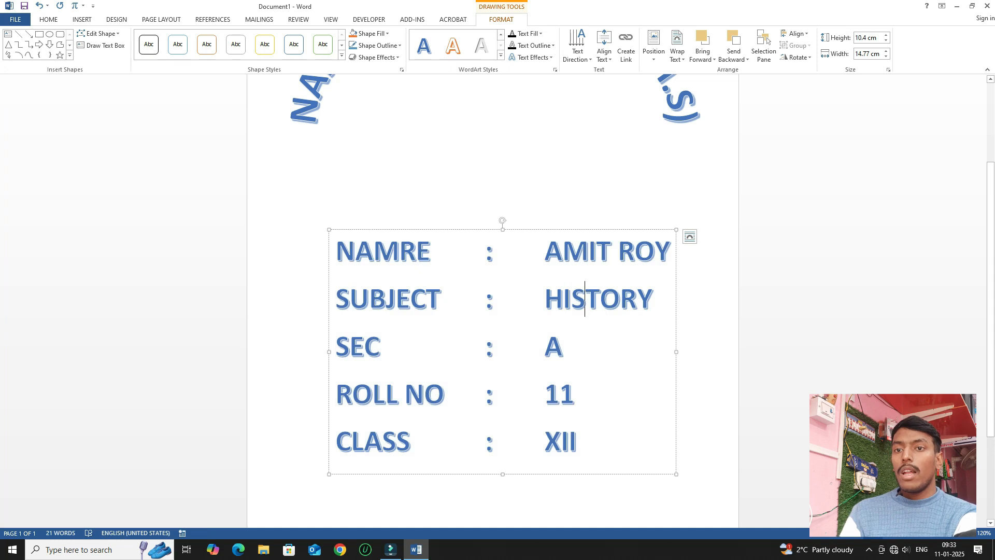
drag(671, 251, 373, 252)
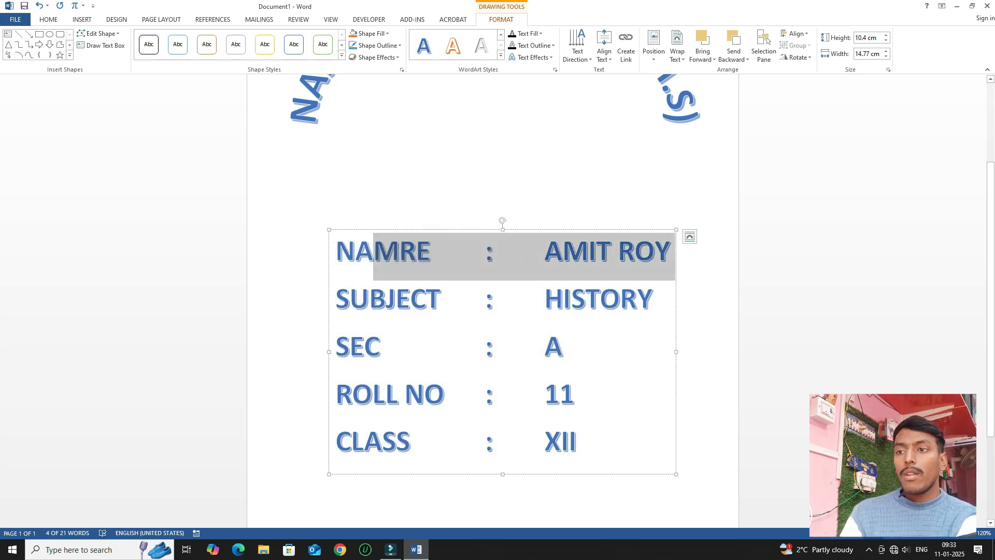
Correct NAMRE to NAME by deleting the extra R.
click(454, 251)
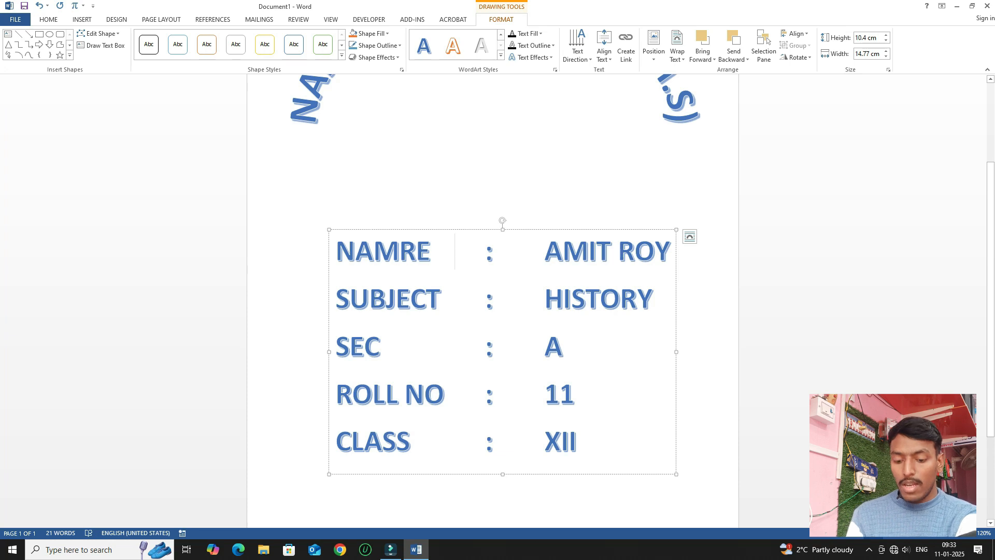
click(416, 252)
key(BackSpace)
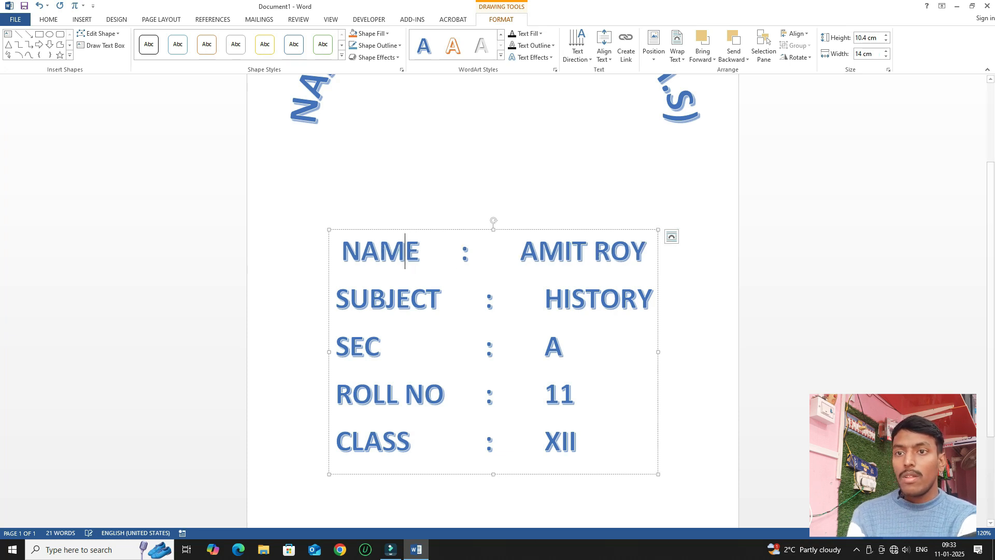
Justify the NAME line so its colon and name align with the rows below.
drag(646, 254, 340, 254)
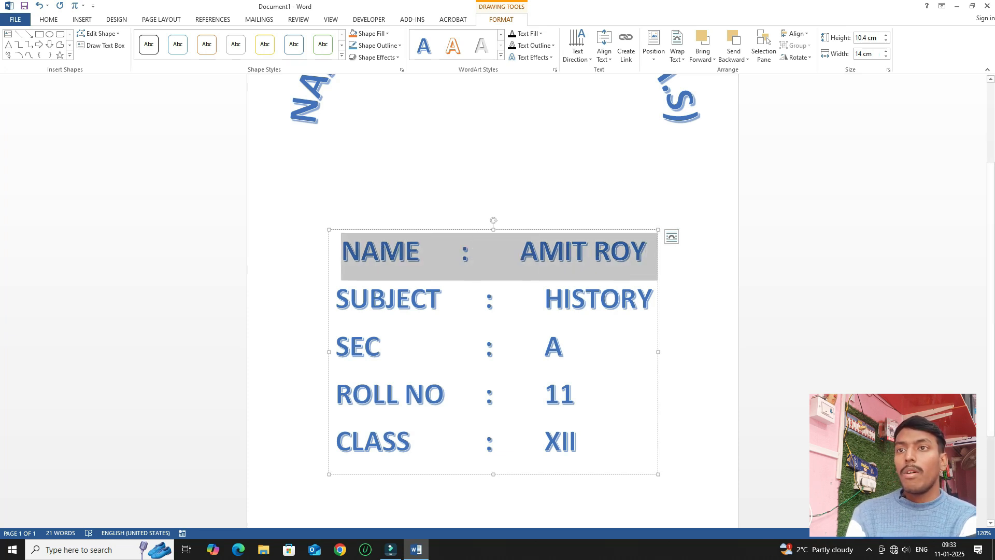
click(541, 34)
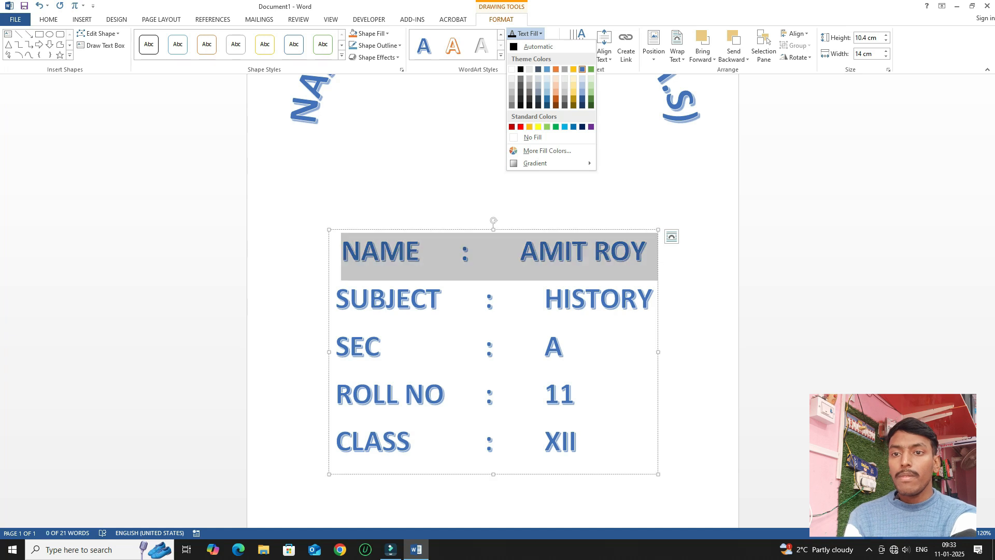
click(582, 69)
click(336, 252)
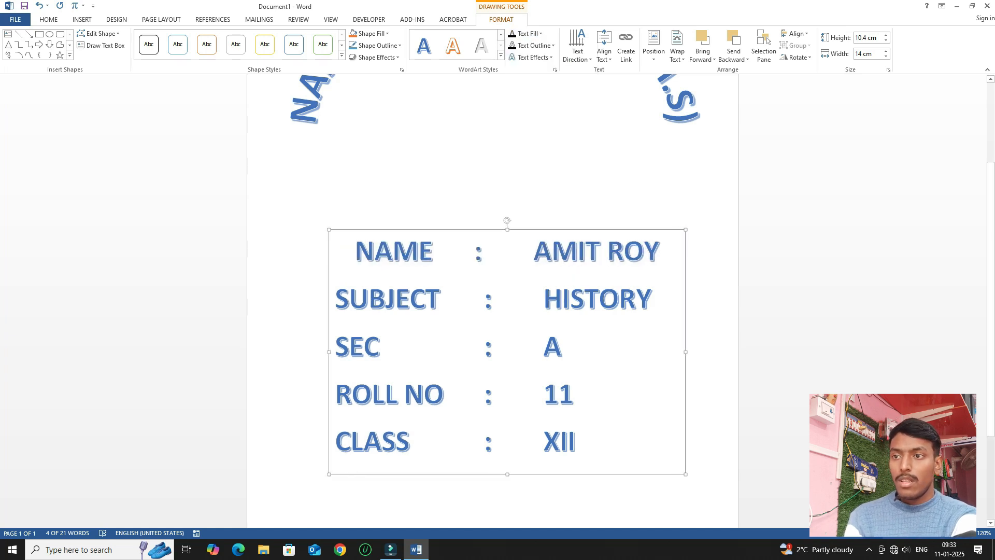
click(48, 20)
key(ctrl+j)
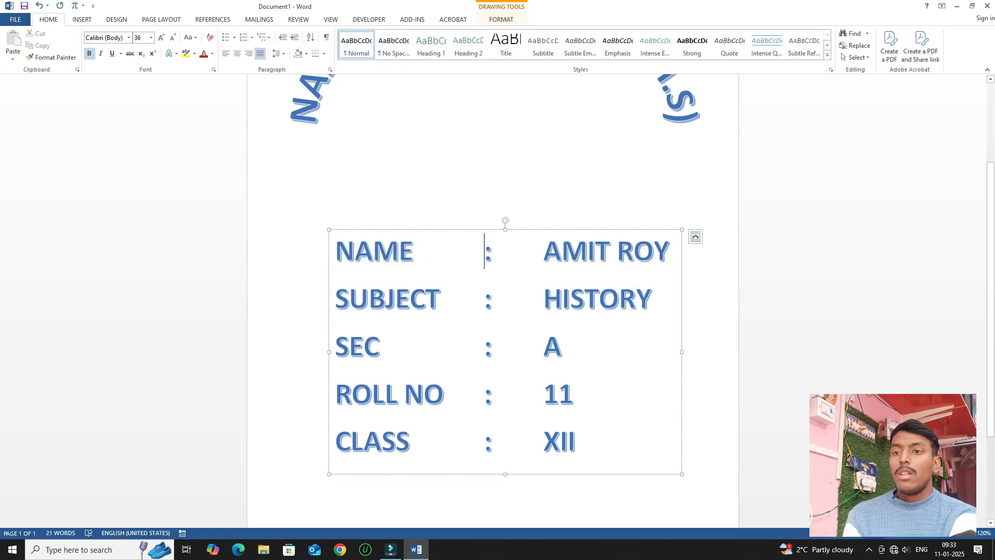
scroll(505, 311, down, 2)
scroll(505, 311, up, 3)
scroll(506, 311, up, 1)
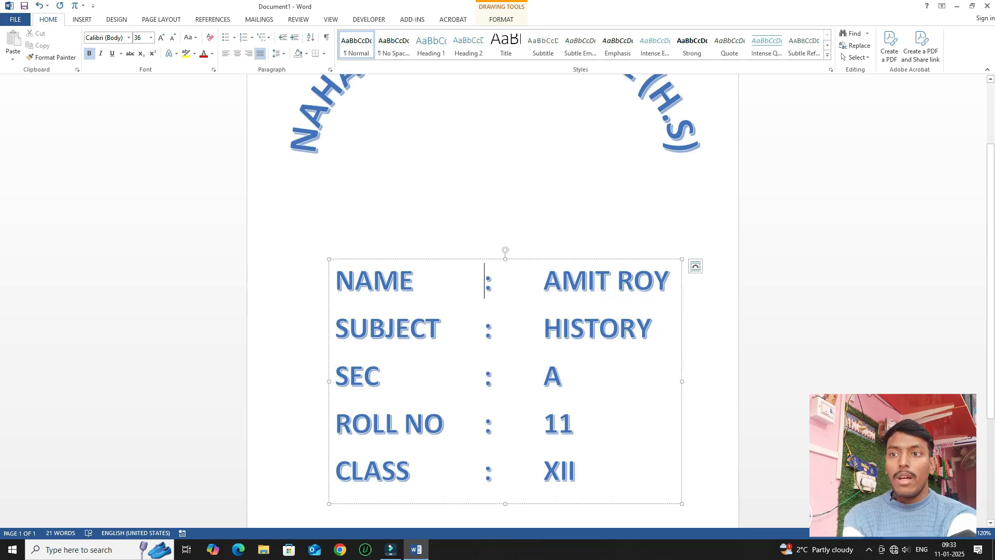
Check the arched heading text, return to the details box, and launch Google Chrome.
drag(484, 290, 270, 104)
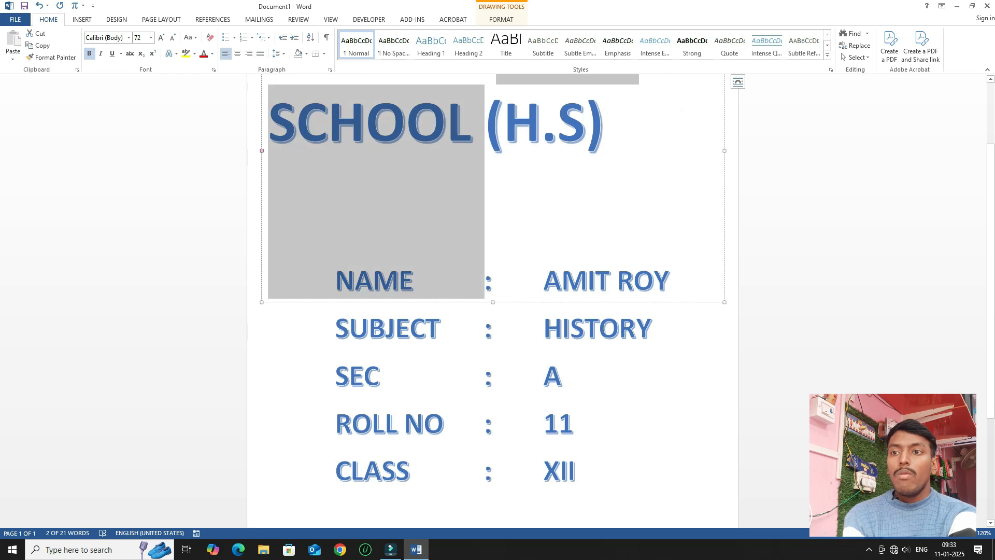
click(562, 376)
scroll(505, 301, up, 2)
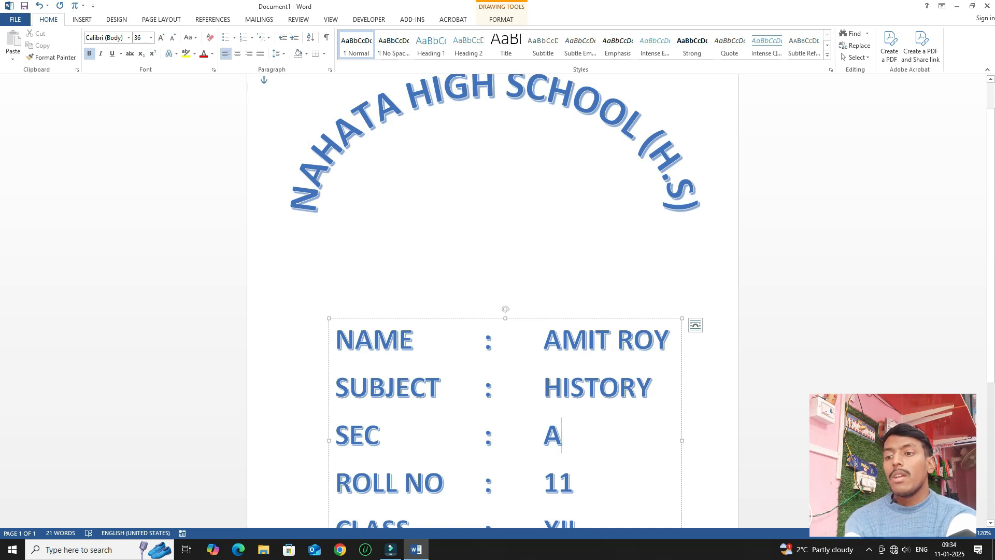
click(339, 549)
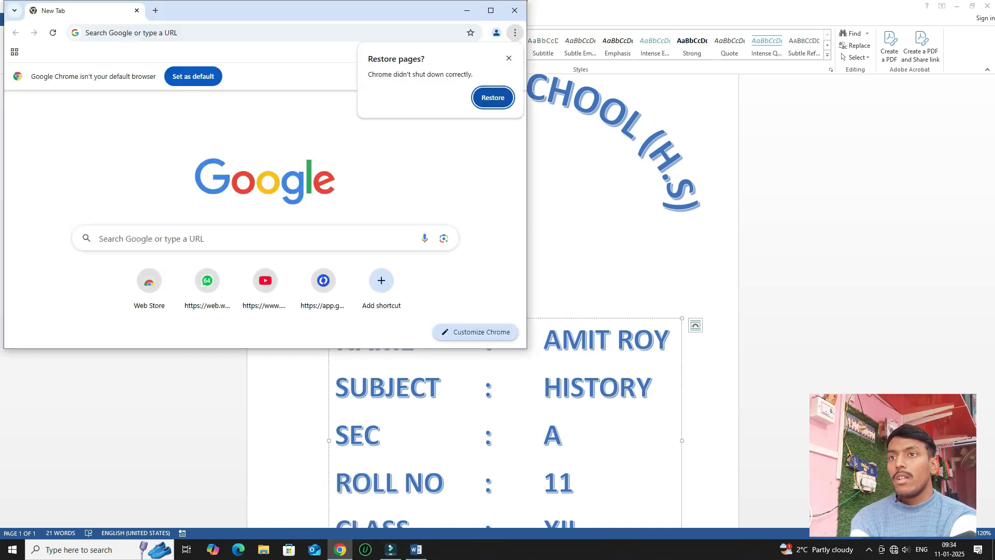
Maximize Chrome and search for 'NAHATA HIGTH SCHOOL LOGO'.
click(491, 11)
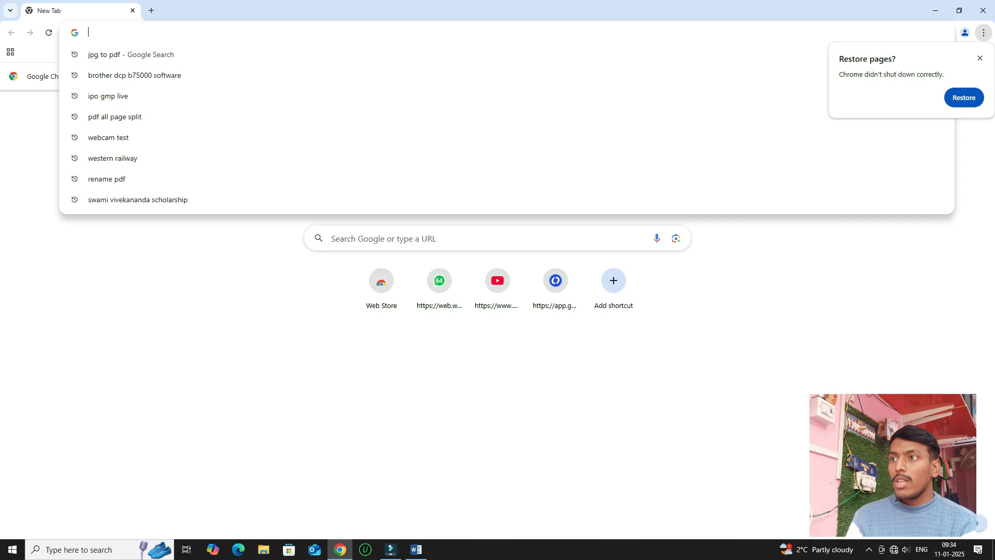
text(NAH)
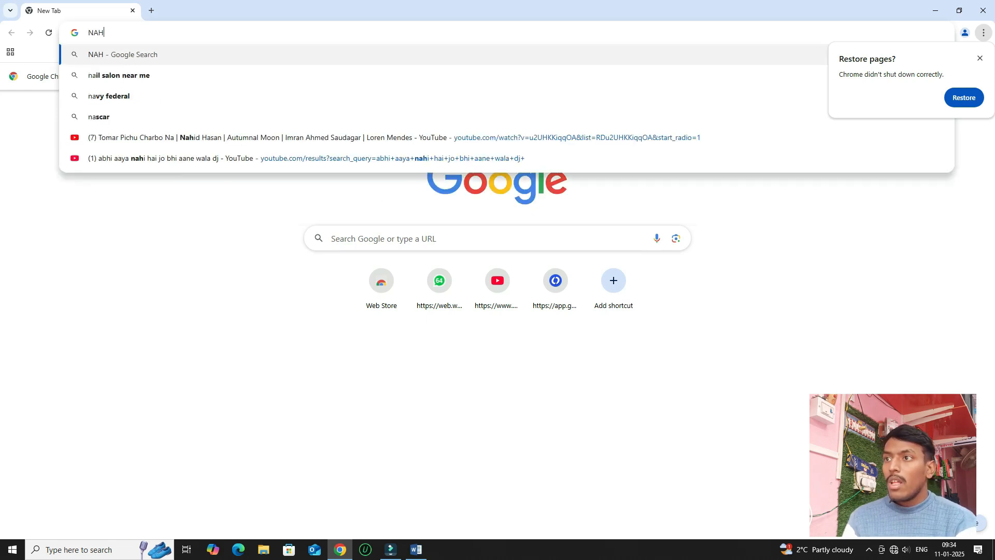
text(ATA HIGT)
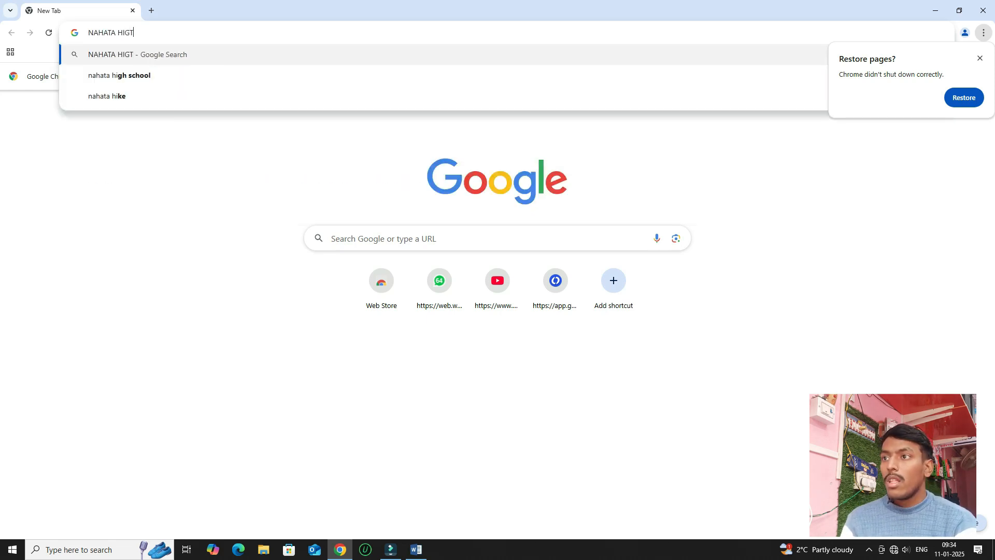
text(H SCHOOL)
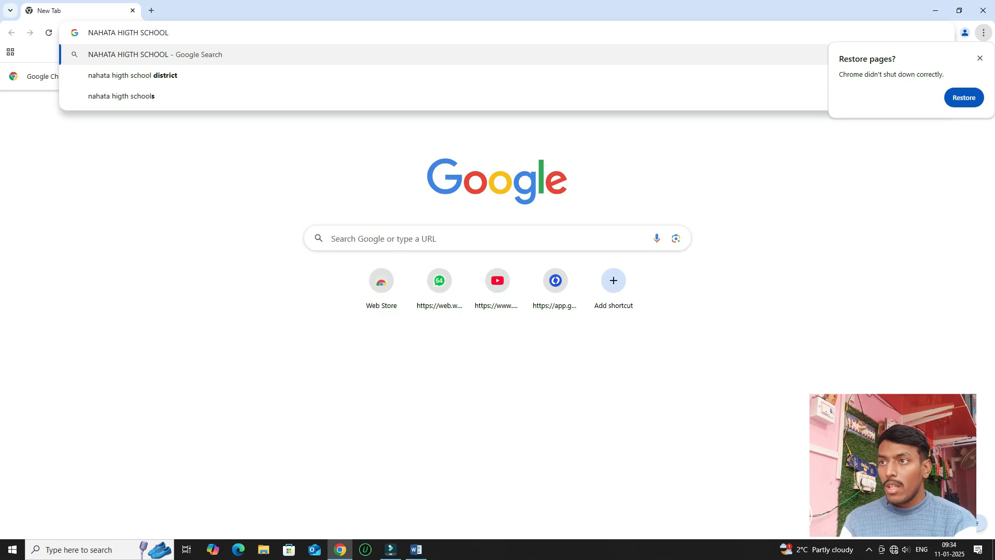
text( LOGO)
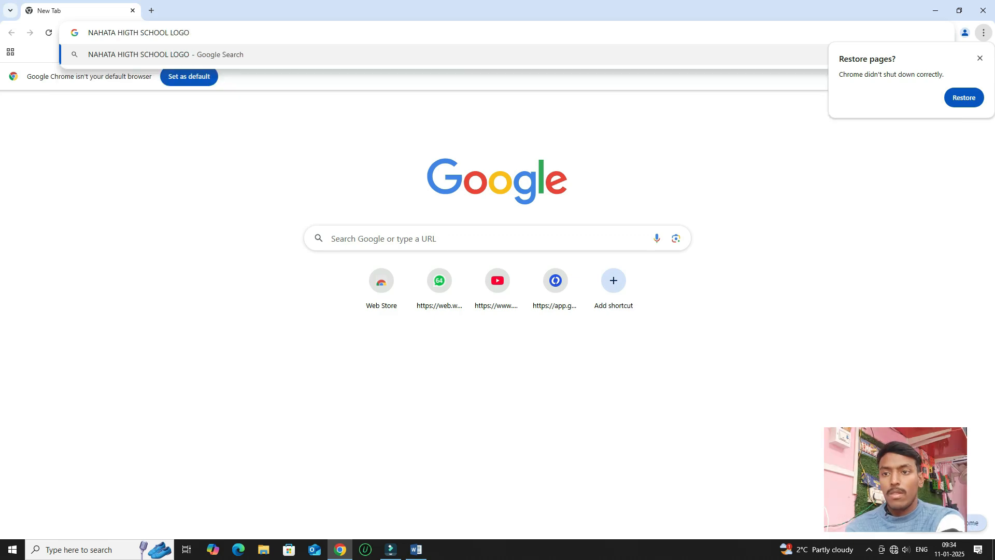
key(Return)
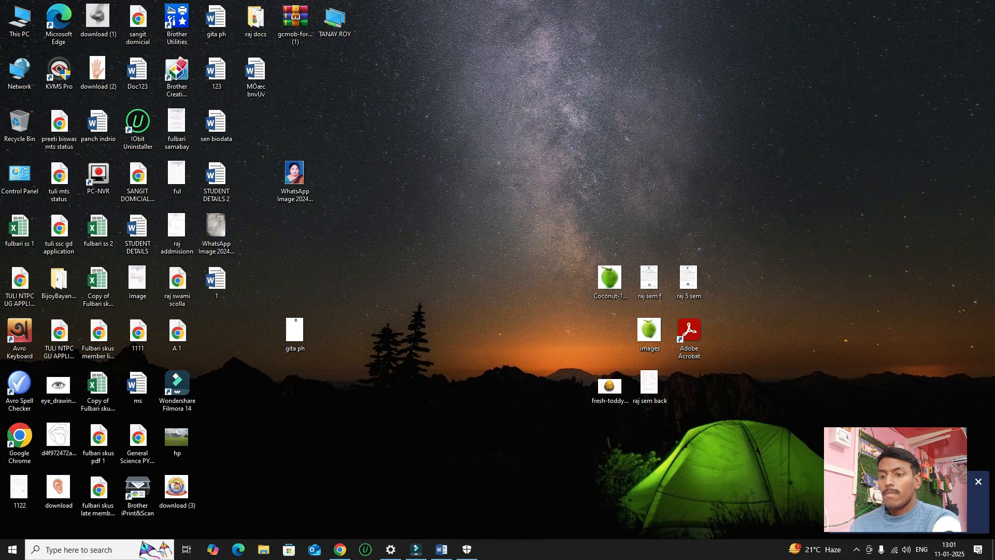
Bring the Word document back to the front and show the INSERT commands.
click(442, 550)
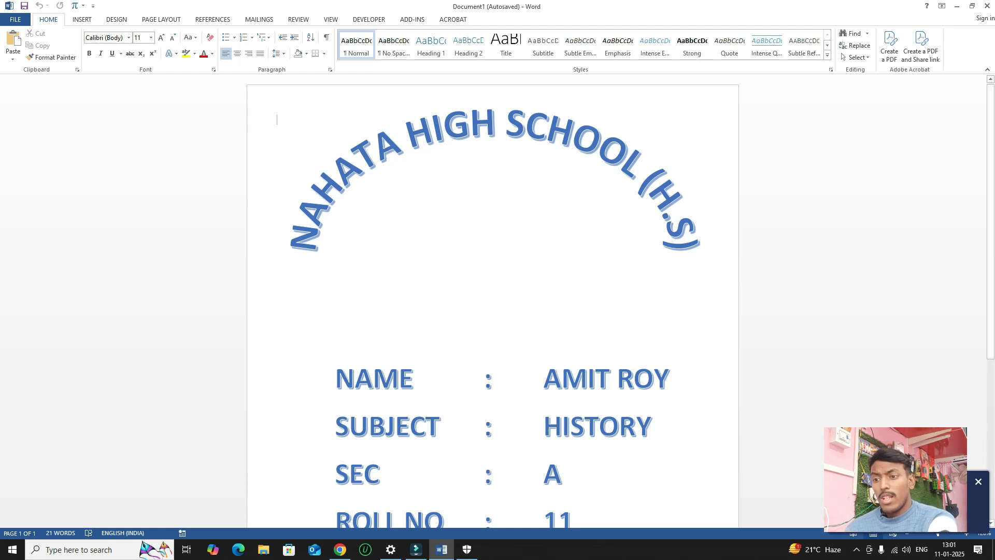
mouse_move(339, 549)
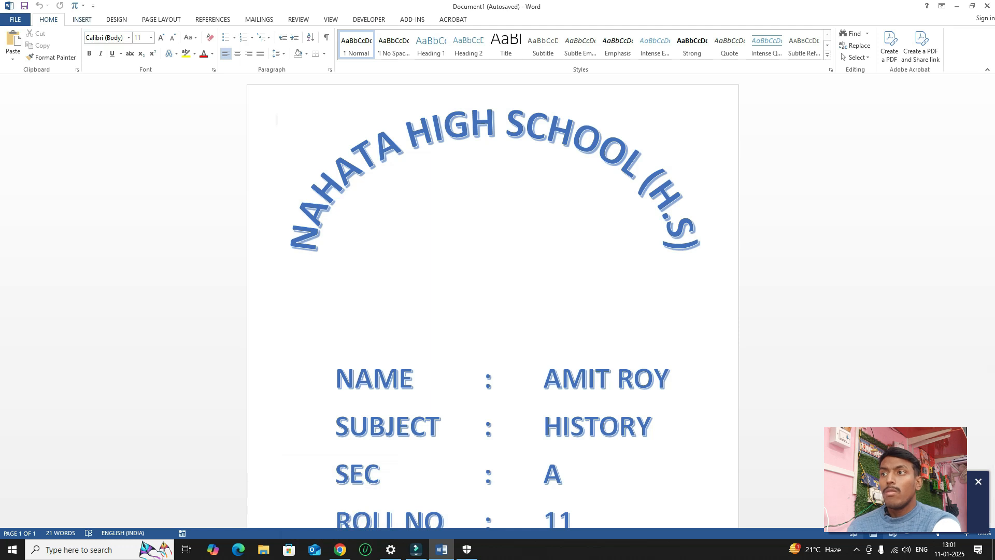
click(82, 20)
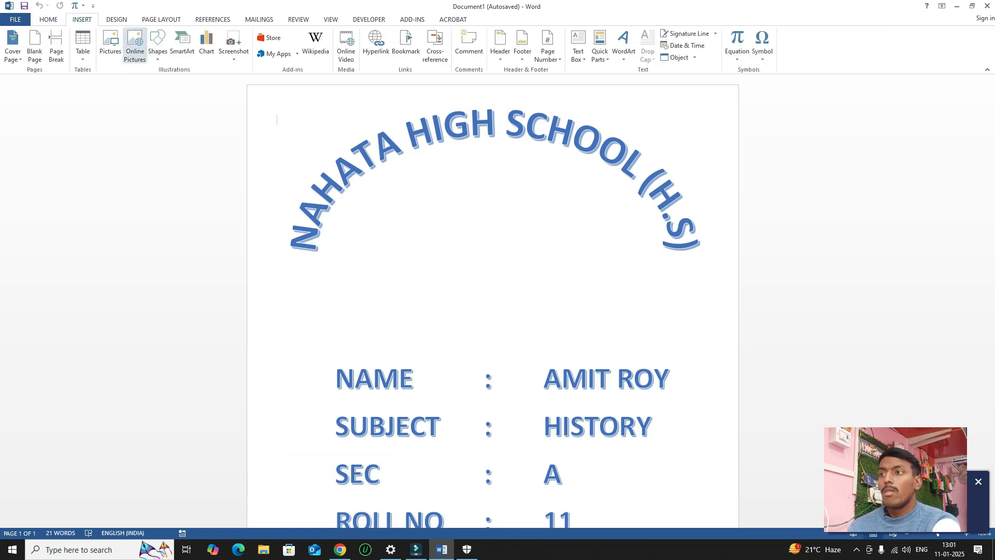
Insert the Desktop image 'download (3)' as the school logo picture.
click(110, 46)
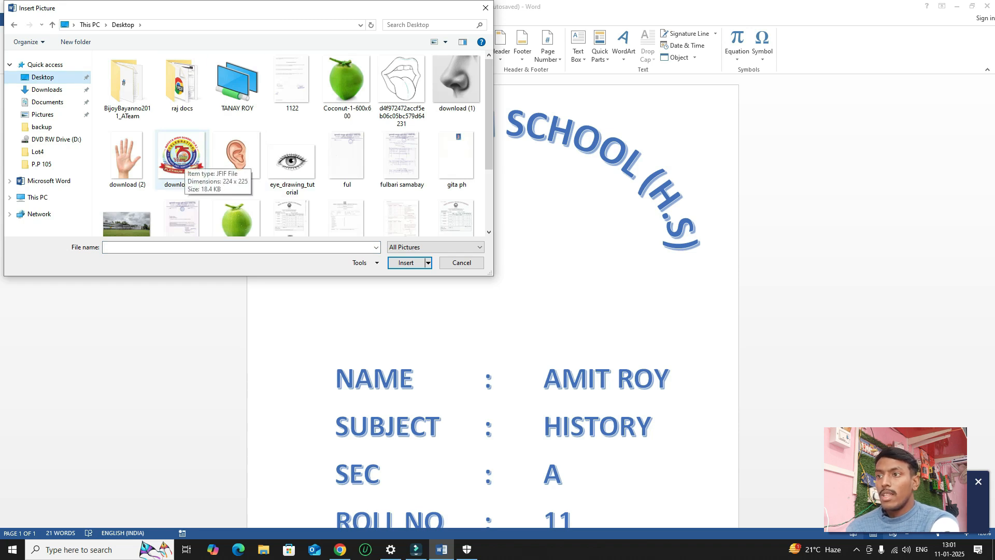
double_click(181, 164)
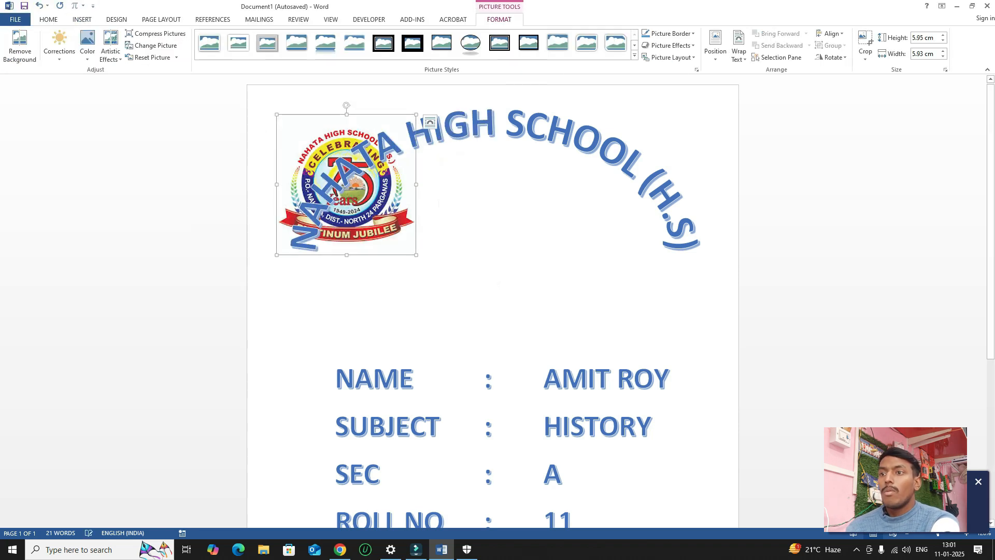
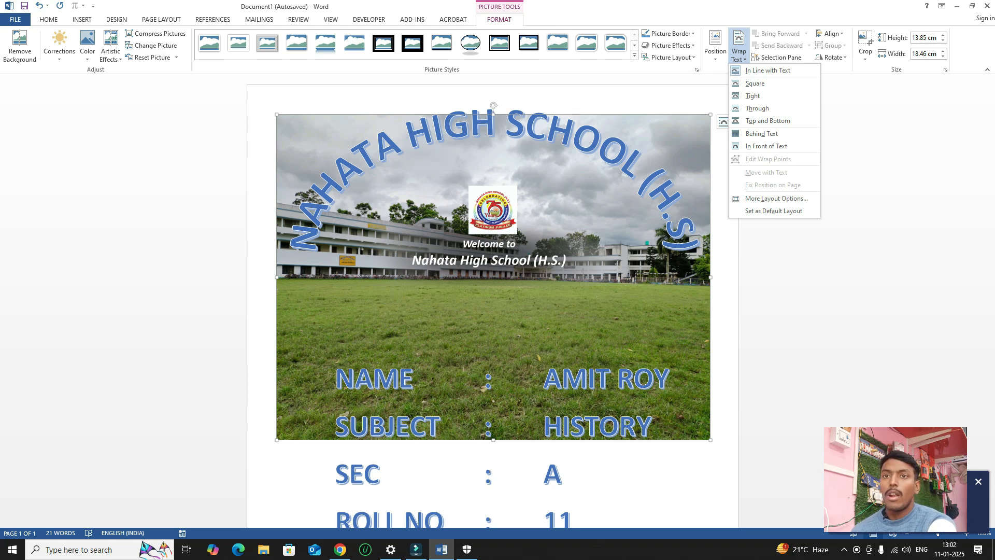
Set the building photo's wrapping to In Front of Text and move it down off the arched heading.
key(Escape)
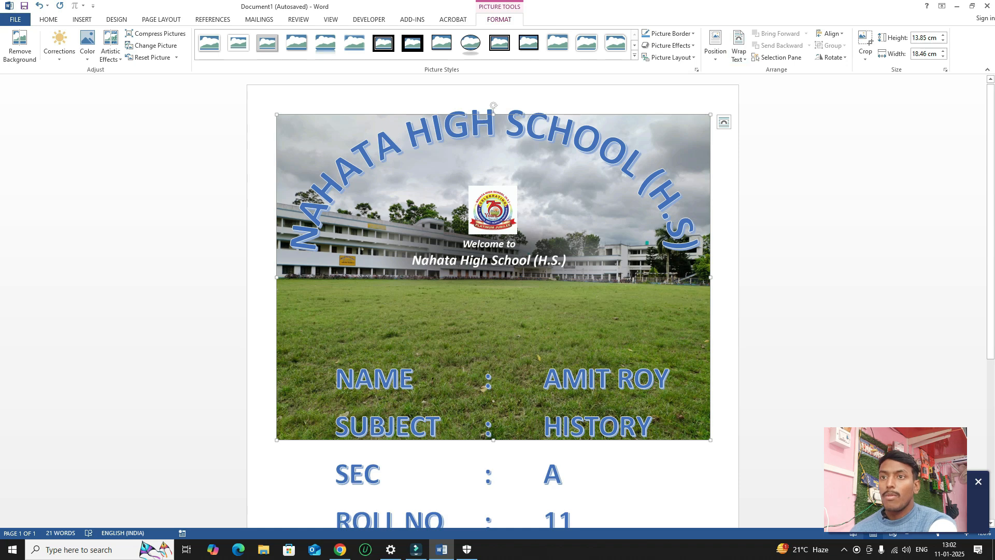
click(738, 53)
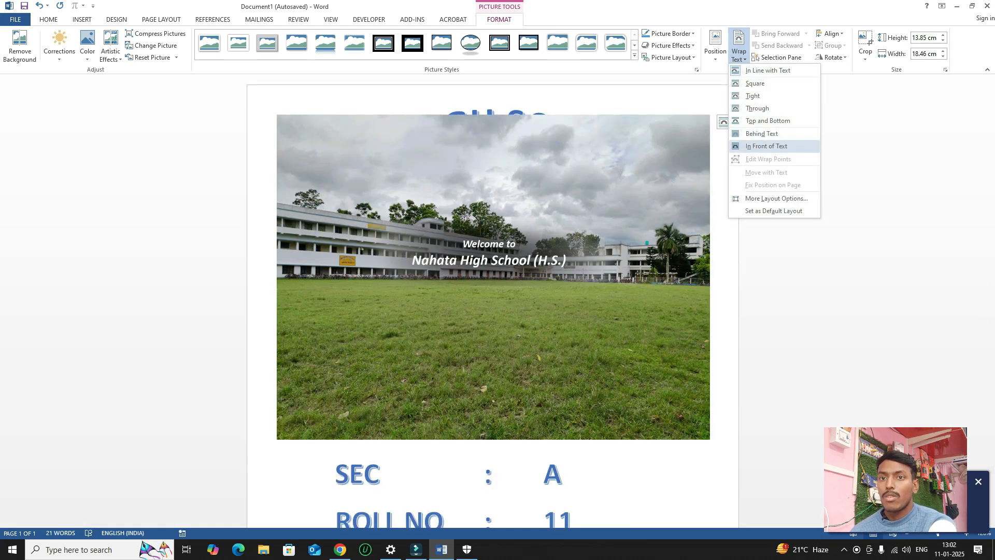
click(767, 146)
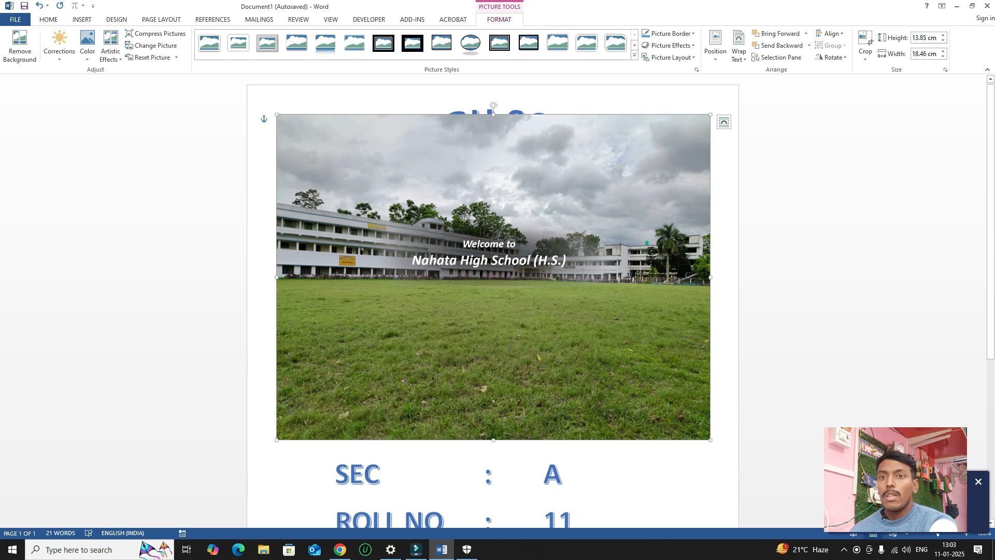
drag(493, 277, 480, 377)
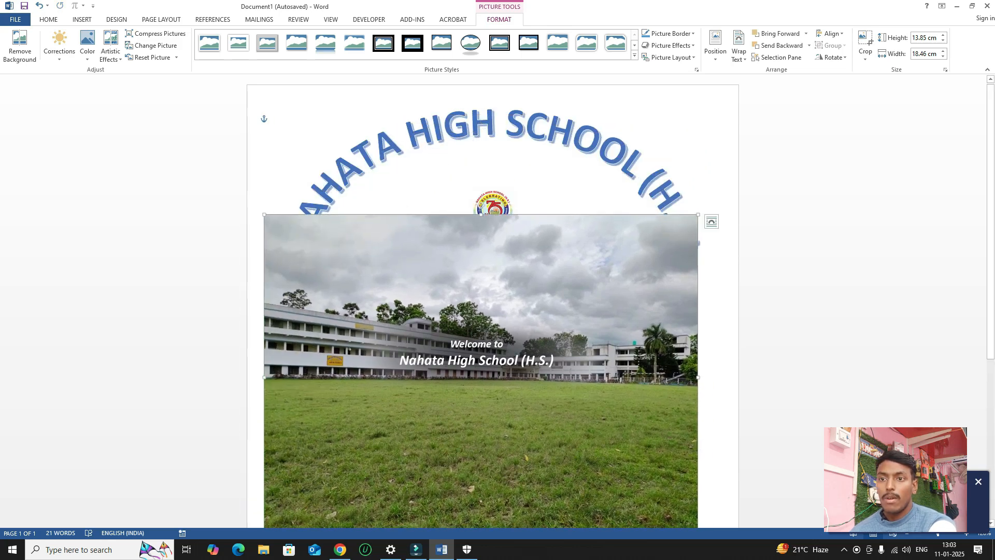
Resize the photo into a wide 6.3 cm × 17.6 cm strip below the CLASS line.
drag(698, 214, 536, 331)
scroll(535, 332, down, 2)
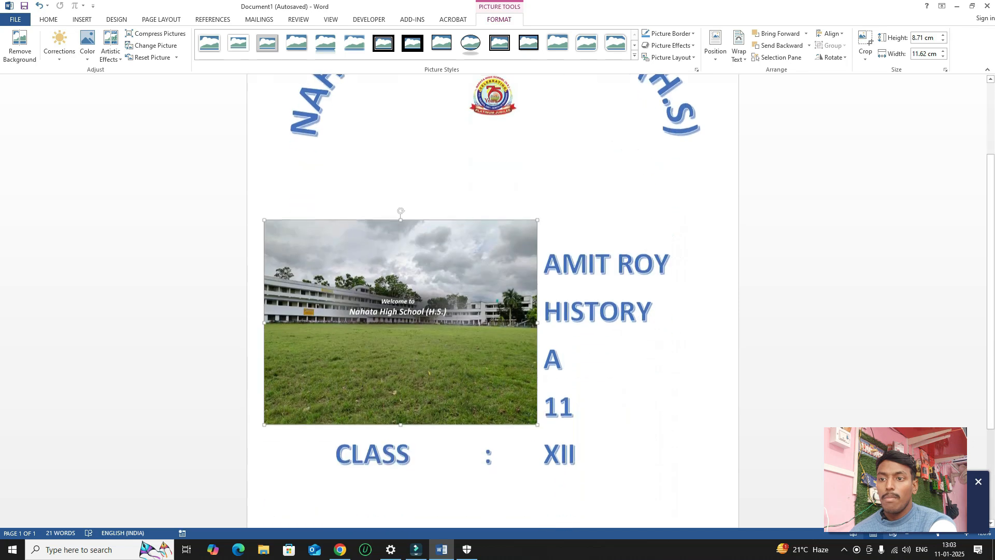
scroll(414, 311, down, 3)
drag(401, 173, 430, 426)
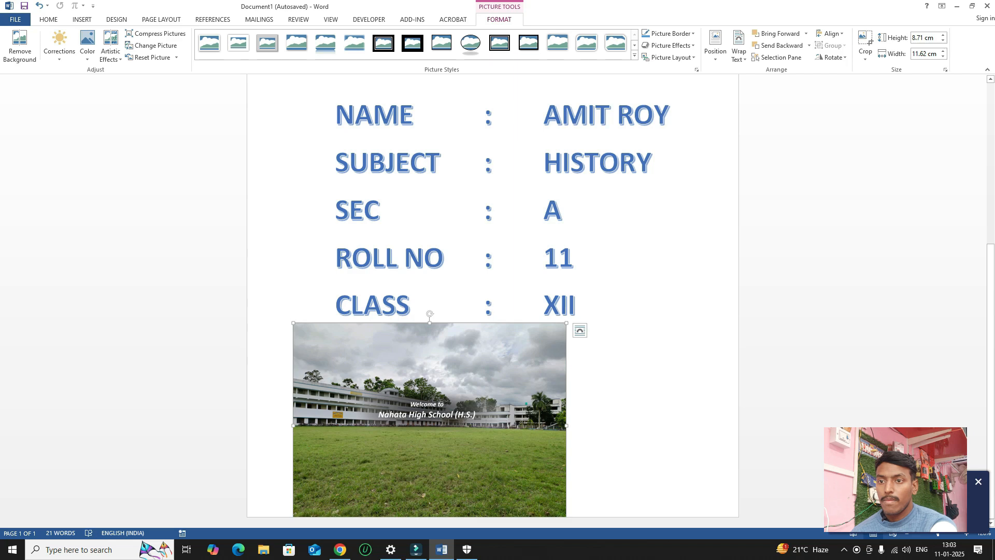
drag(566, 323, 491, 379)
drag(435, 415, 438, 378)
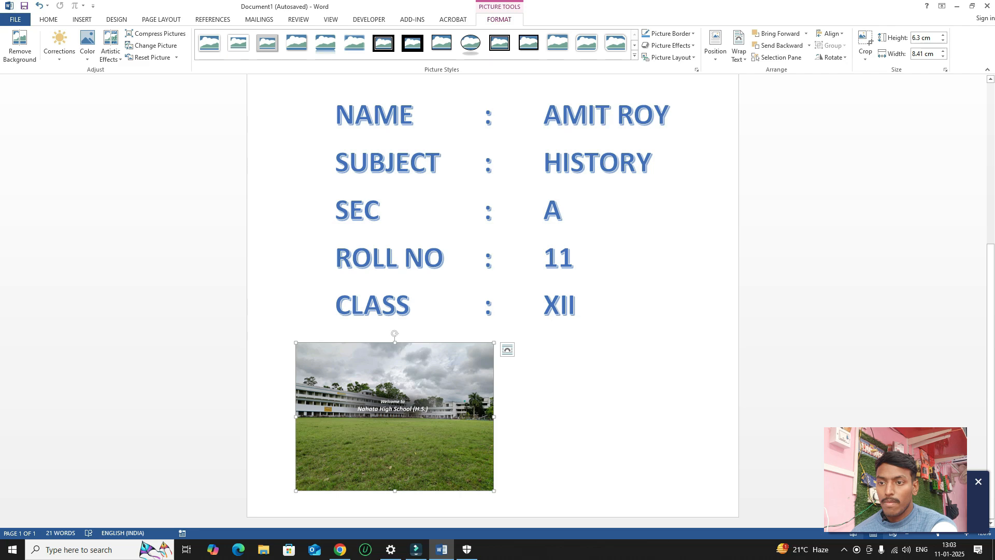
drag(494, 416, 709, 417)
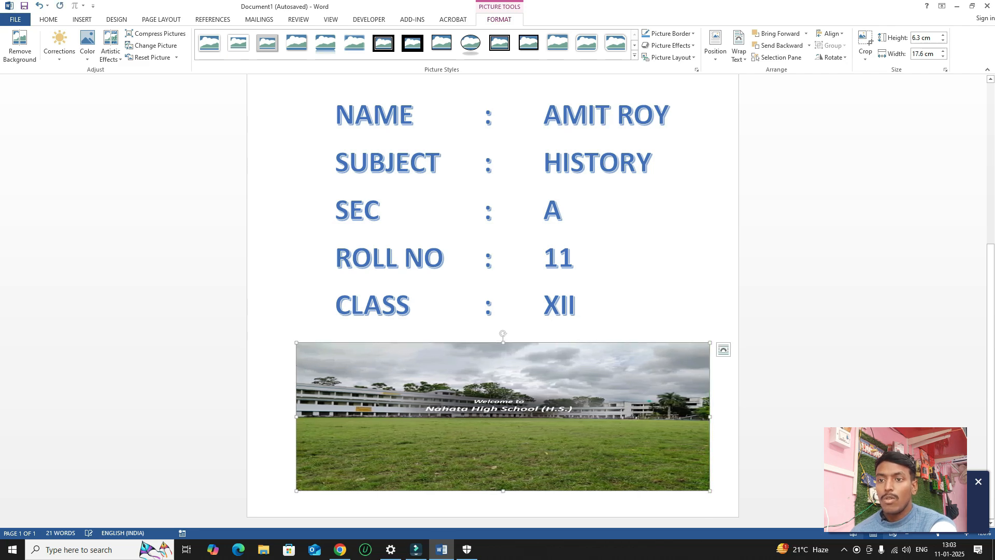
drag(295, 416, 277, 416)
Drag the student details text box up slightly, just above the campus photo.
click(577, 306)
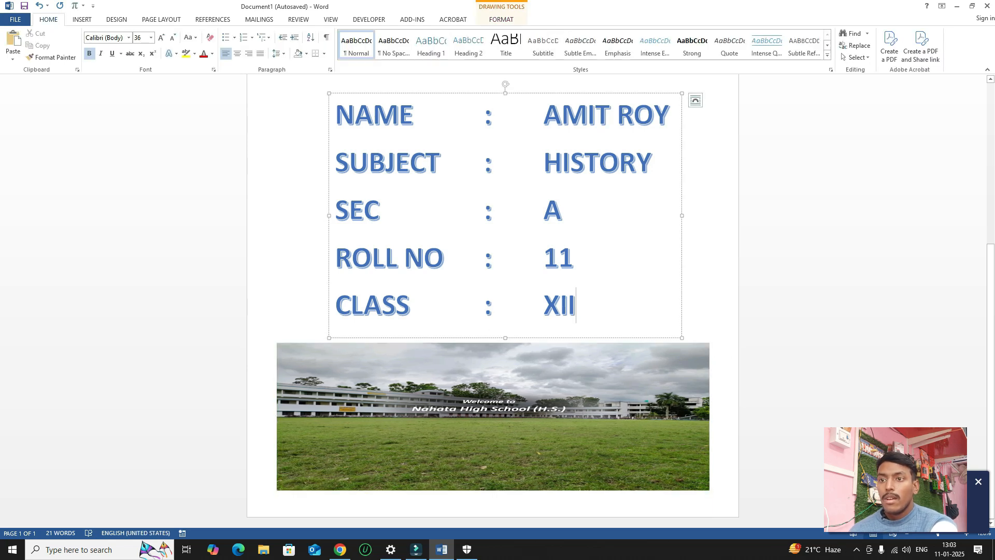
scroll(492, 311, up, 2)
scroll(492, 300, up, 6)
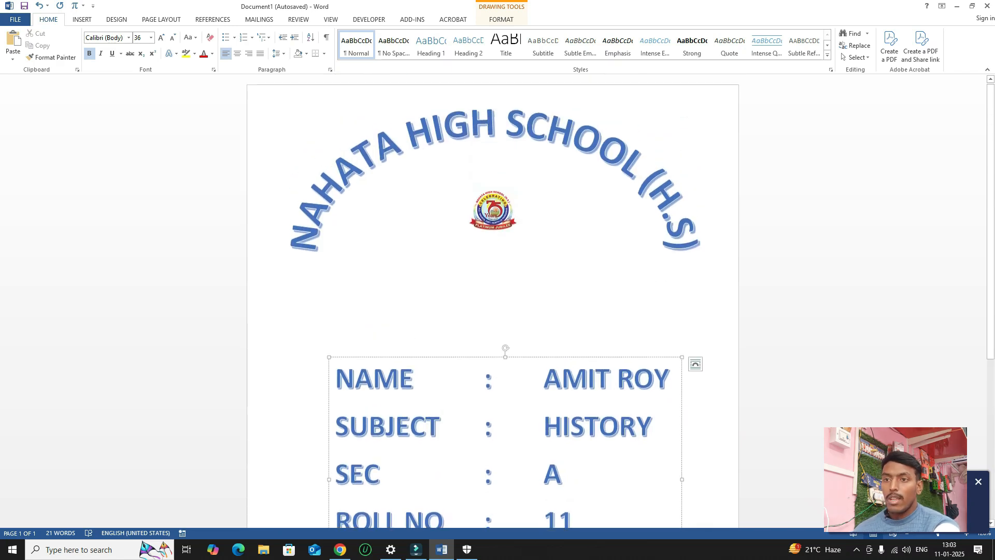
scroll(492, 311, down, 5)
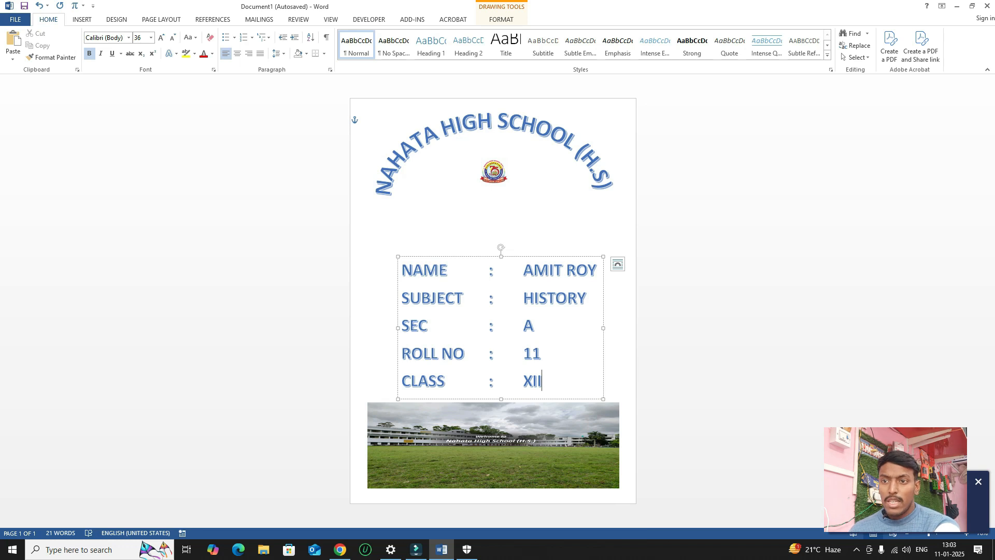
drag(551, 256, 551, 243)
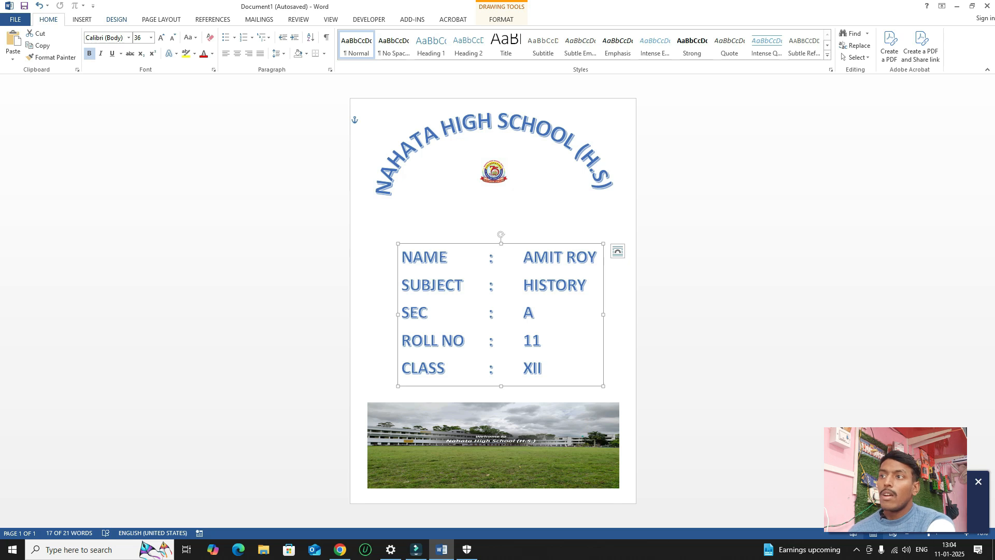
key(alt+g)
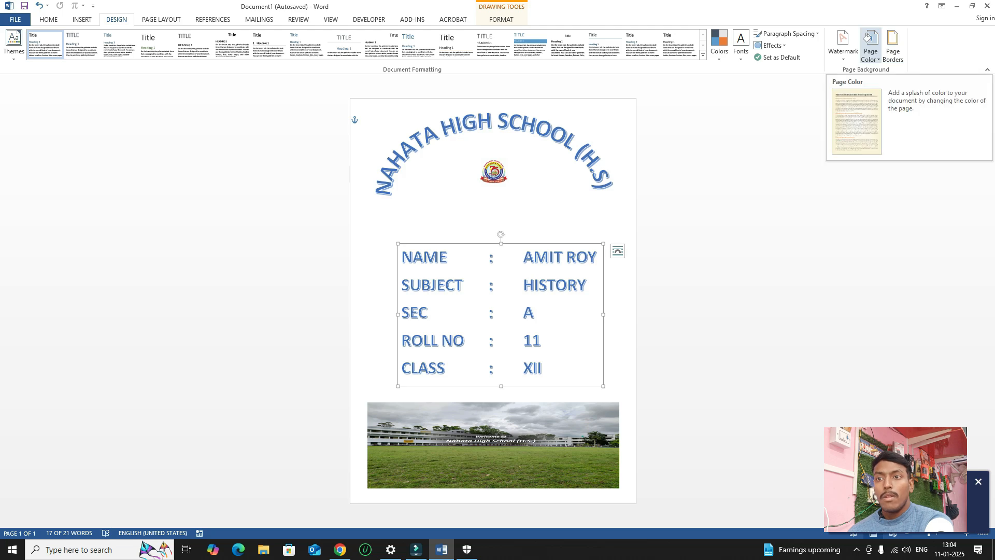
Preview the Page Color and Watermark choices without applying either.
click(871, 46)
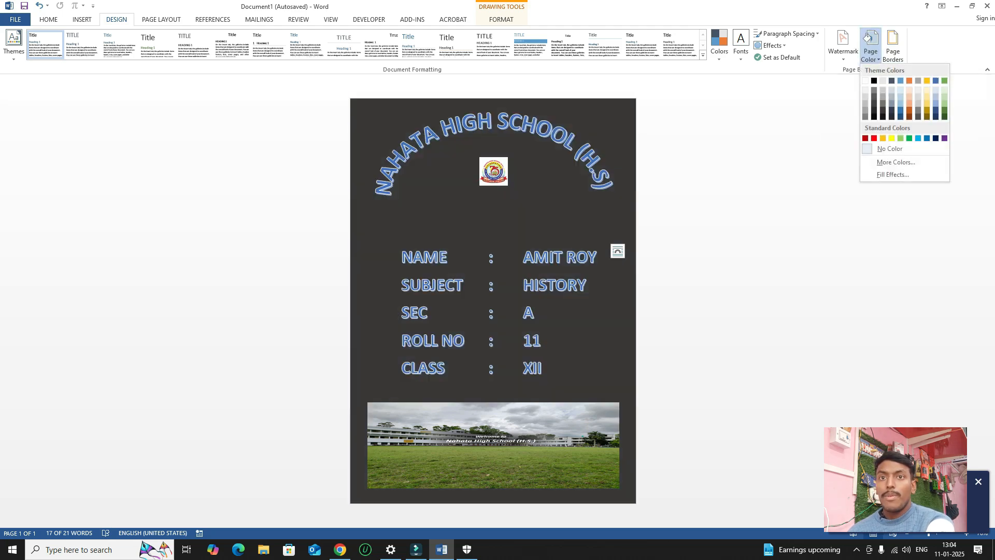
click(871, 46)
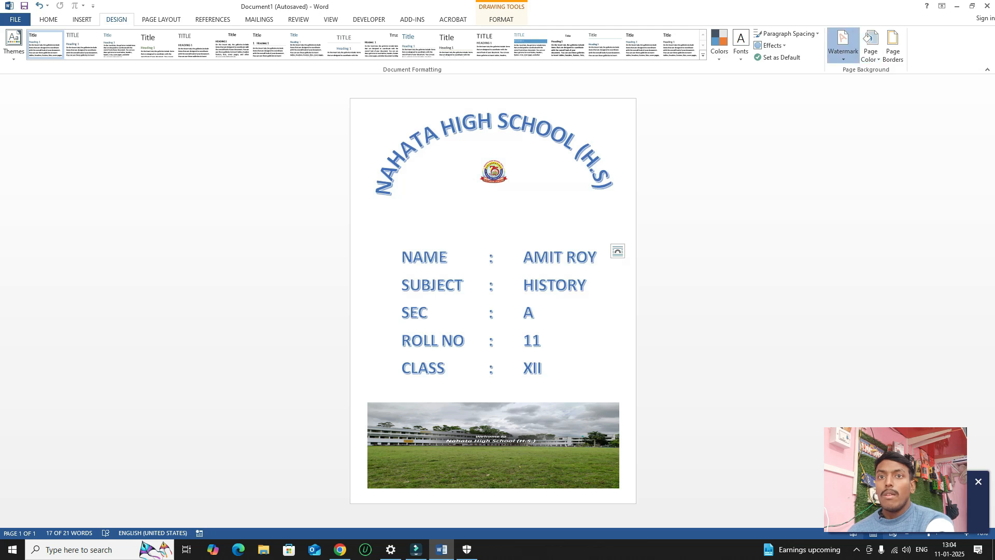
click(843, 42)
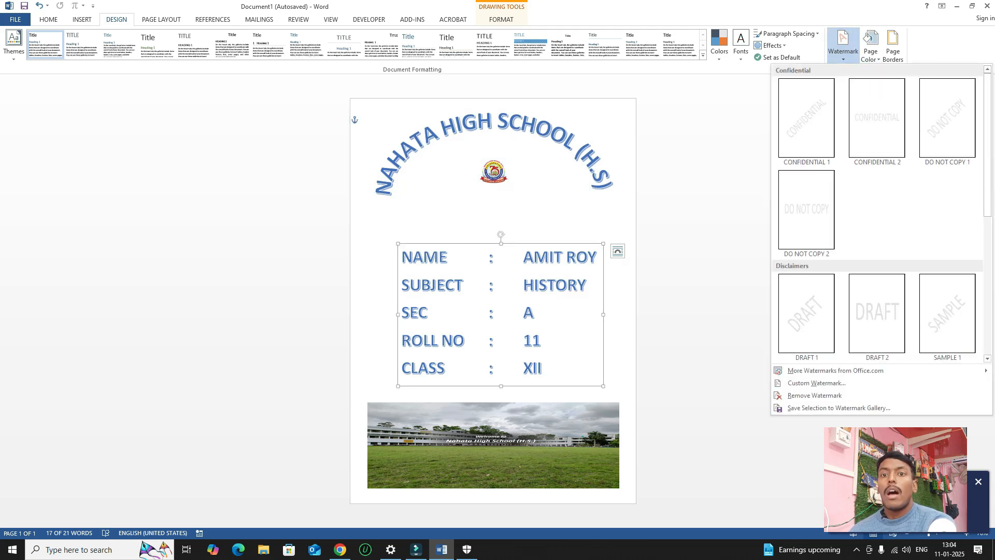
click(842, 41)
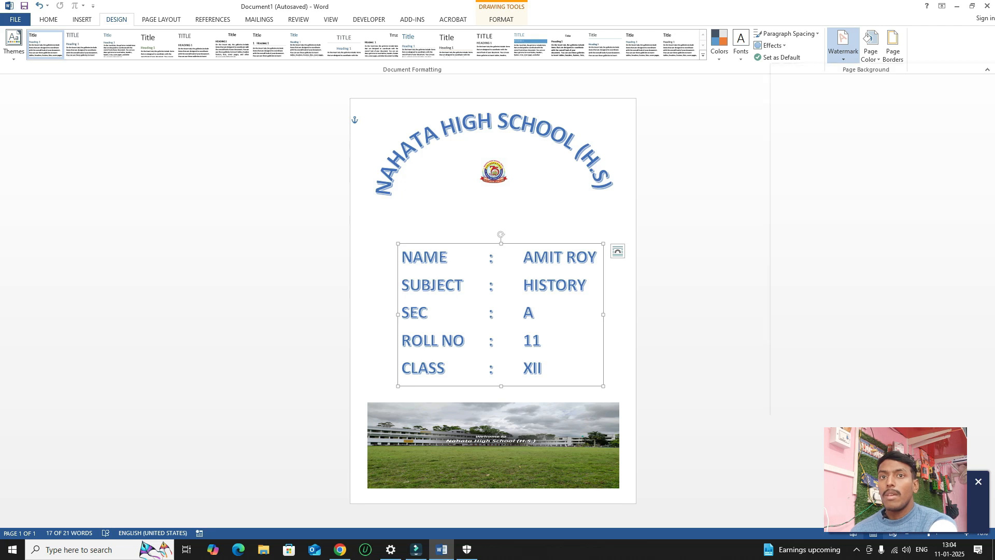
Open Page Borders and browse the Art border list for the bird pattern.
click(893, 44)
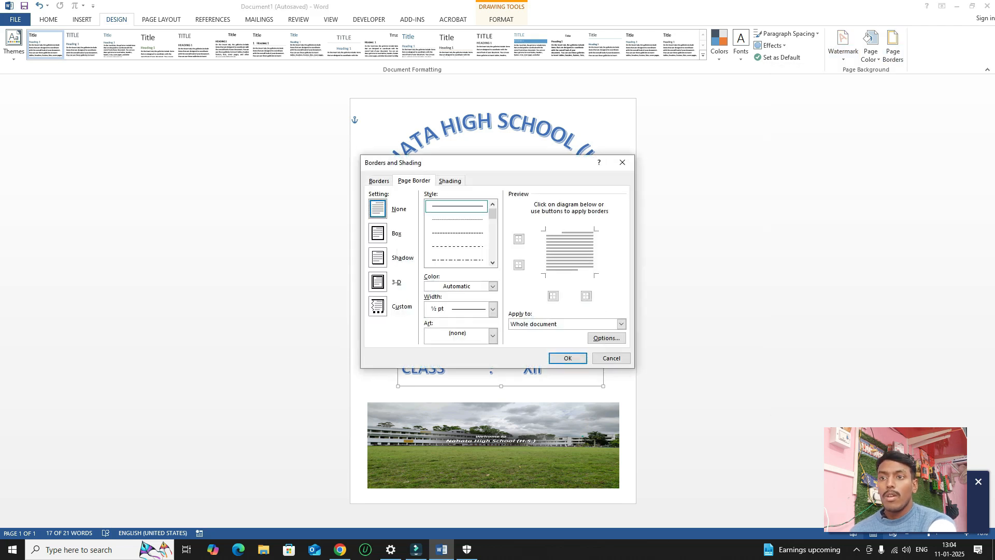
scroll(457, 234, down, 6)
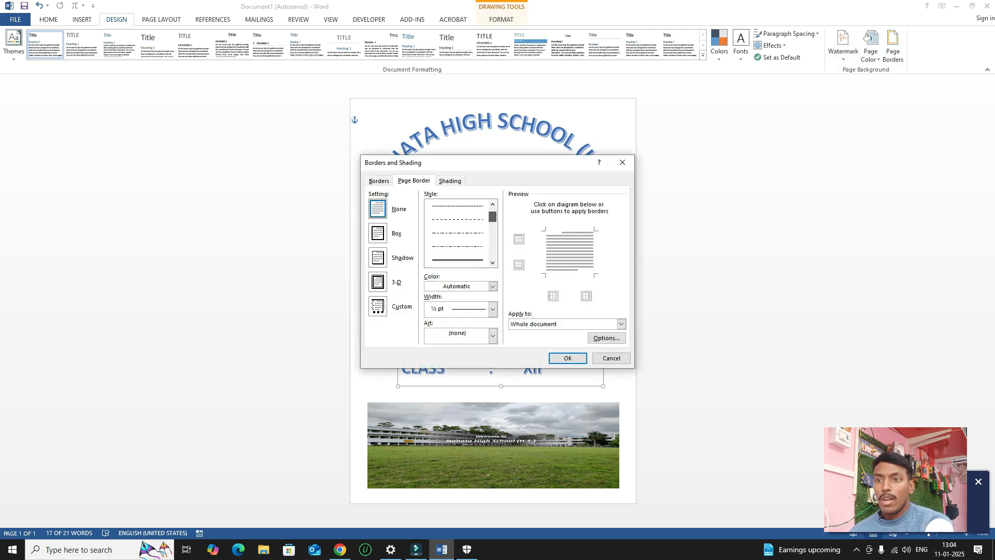
scroll(457, 233, up, 4)
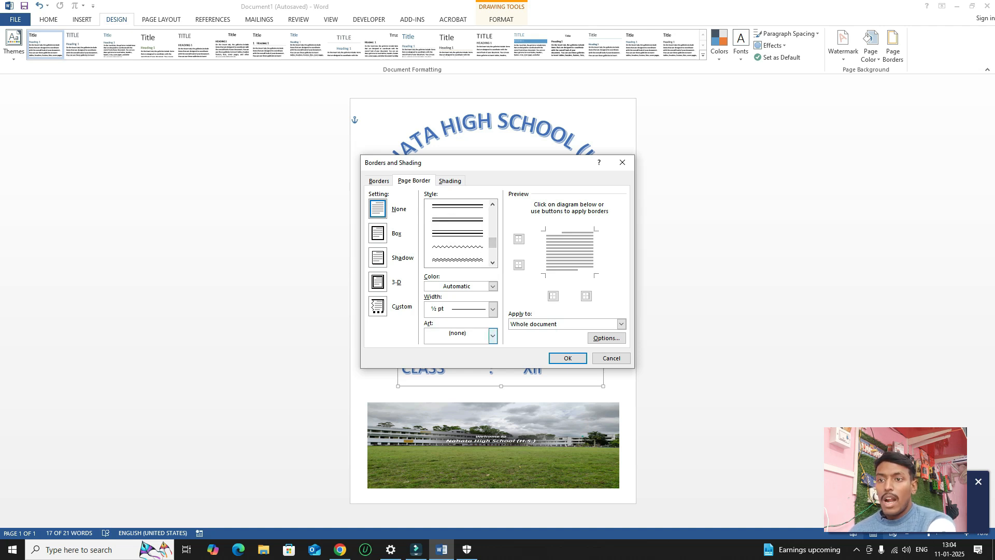
click(493, 336)
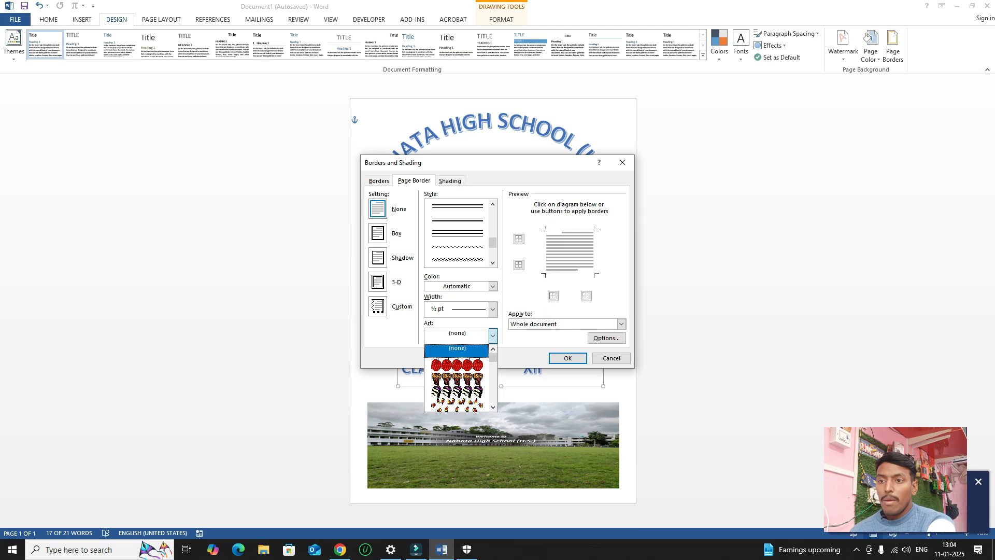
scroll(467, 373, down, 5)
scroll(461, 378, down, 5)
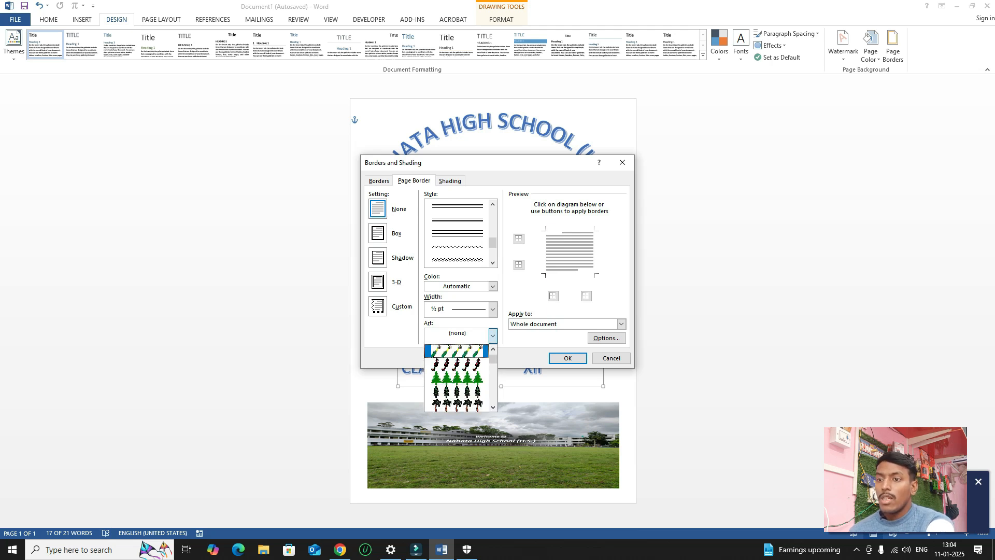
scroll(460, 378, down, 8)
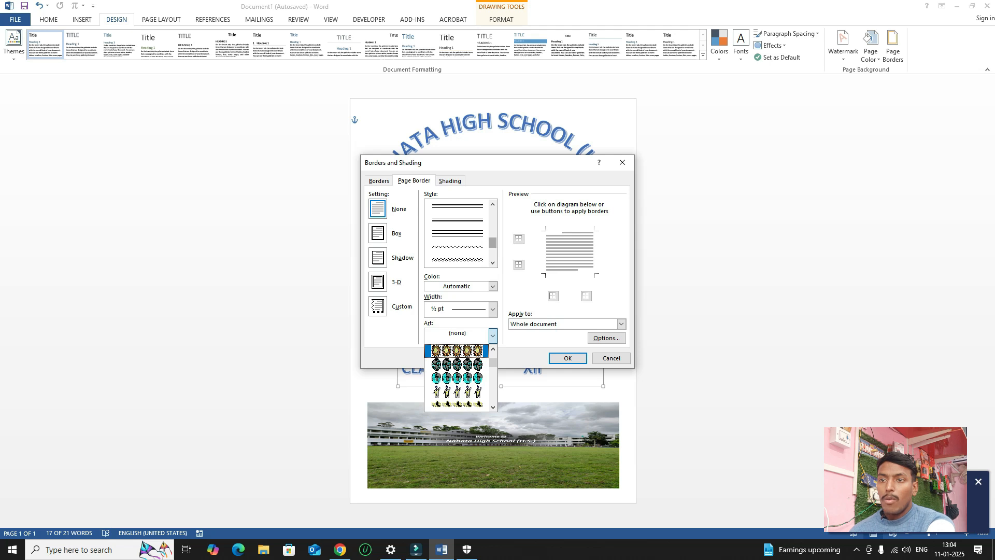
scroll(457, 233, up, 2)
scroll(458, 234, down, 3)
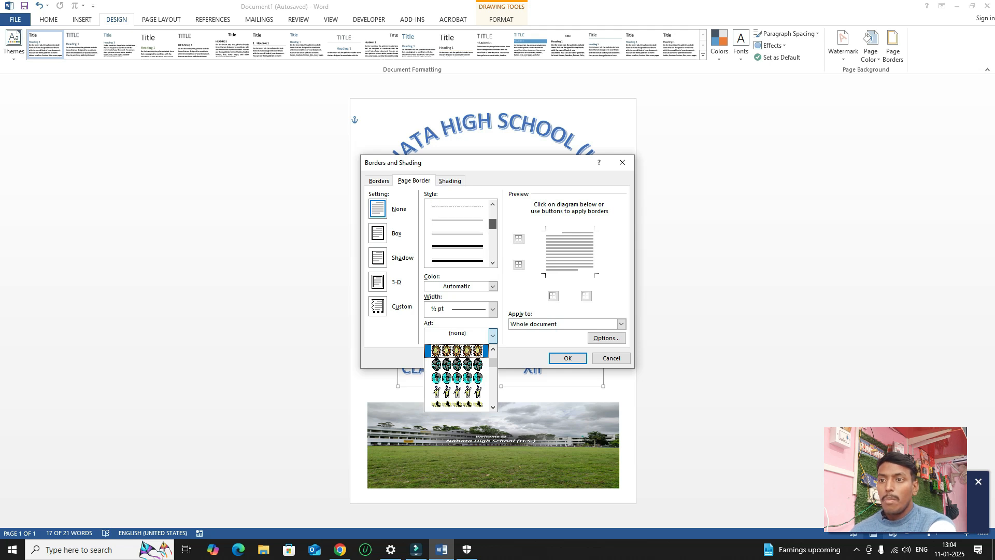
scroll(456, 374, down, 5)
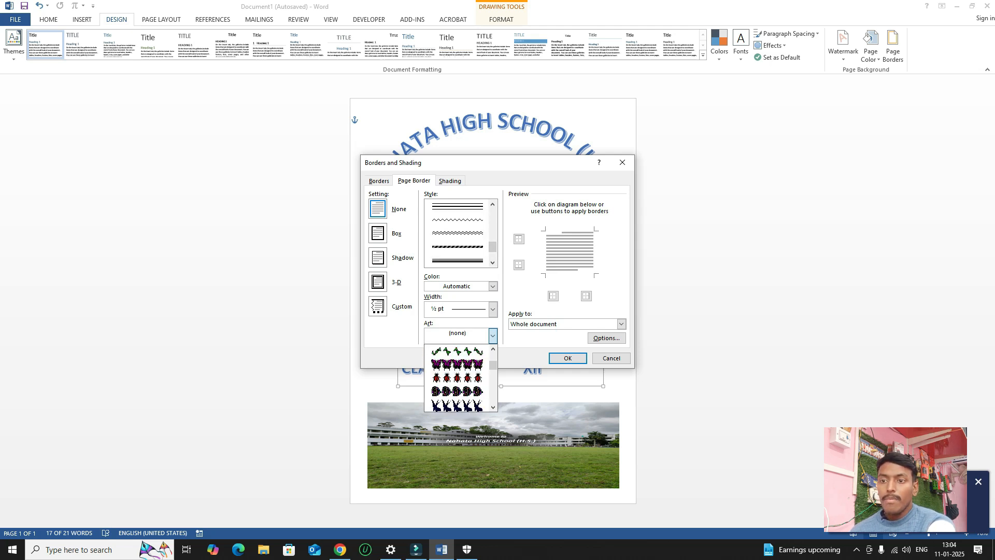
Apply the bird art border to the whole document and narrow its width to 13 pt.
click(456, 392)
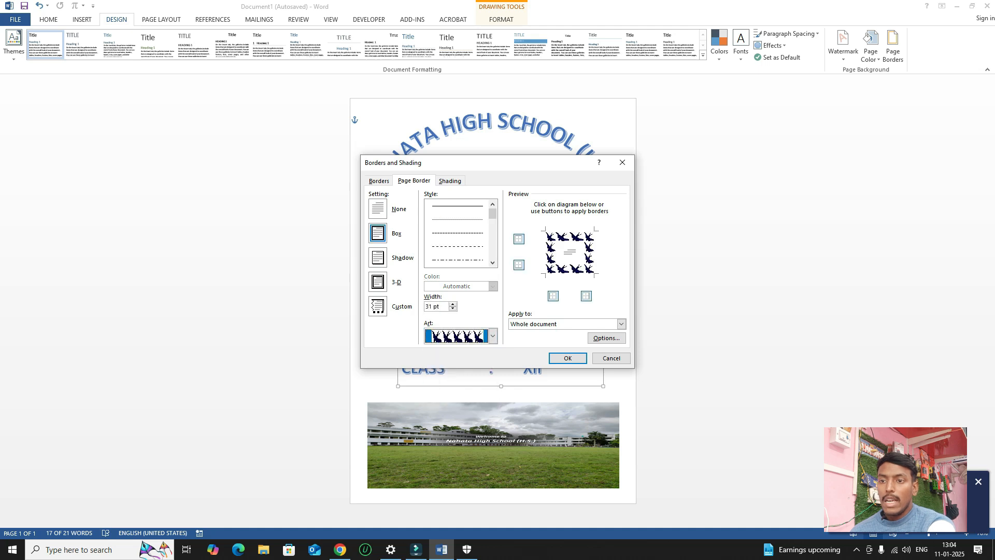
key(Return)
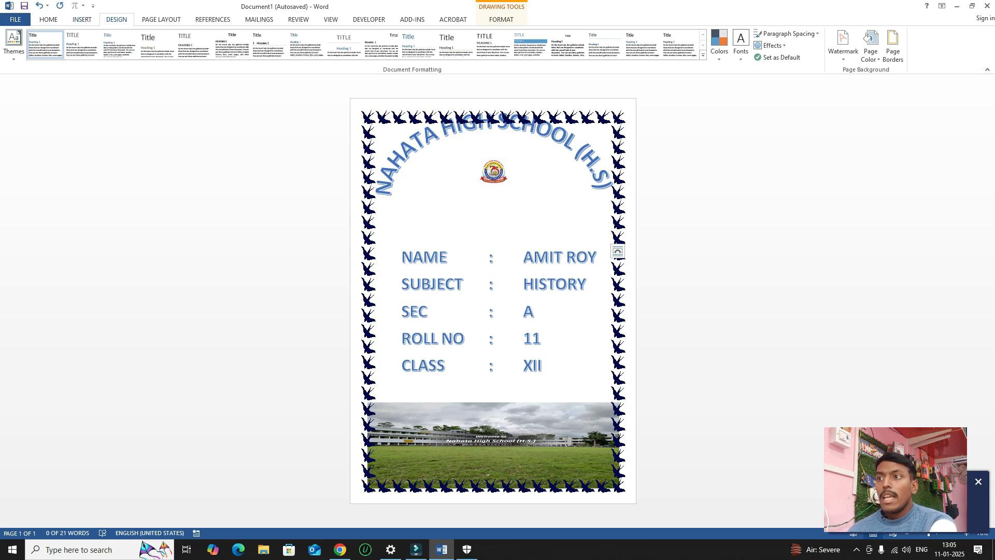
click(892, 46)
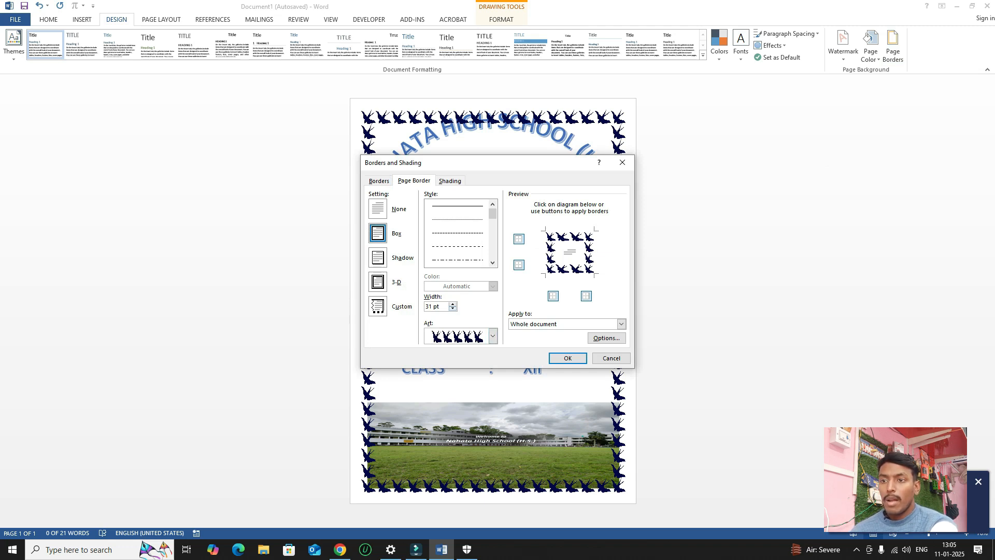
click(452, 309)
click(452, 309)
click(453, 309)
click(452, 309)
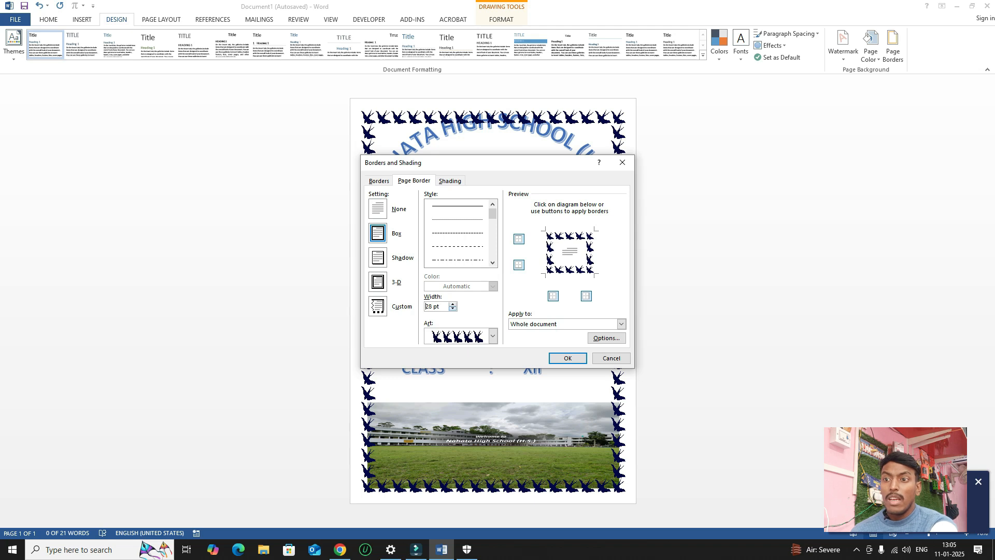
click(453, 309)
click(452, 309)
click(452, 309)
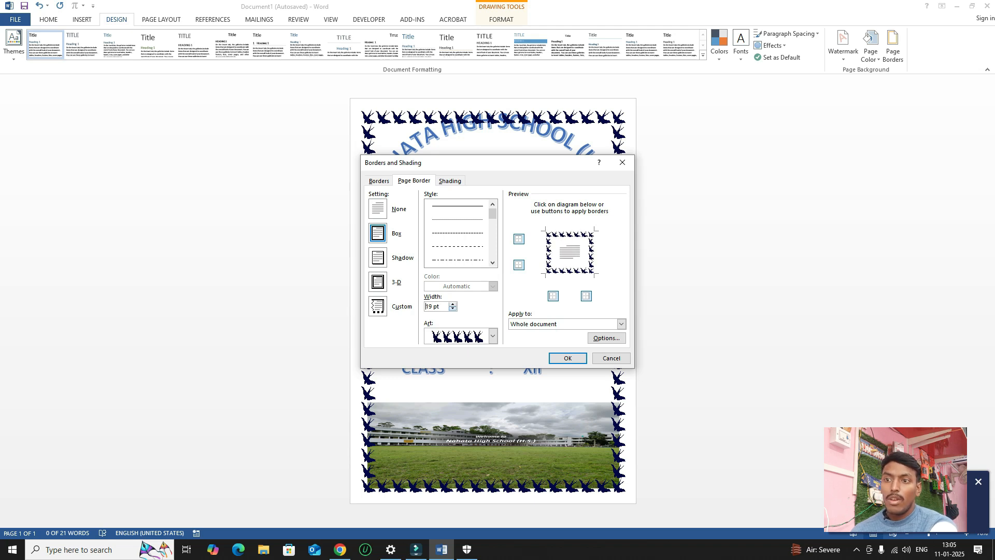
click(452, 309)
click(452, 309)
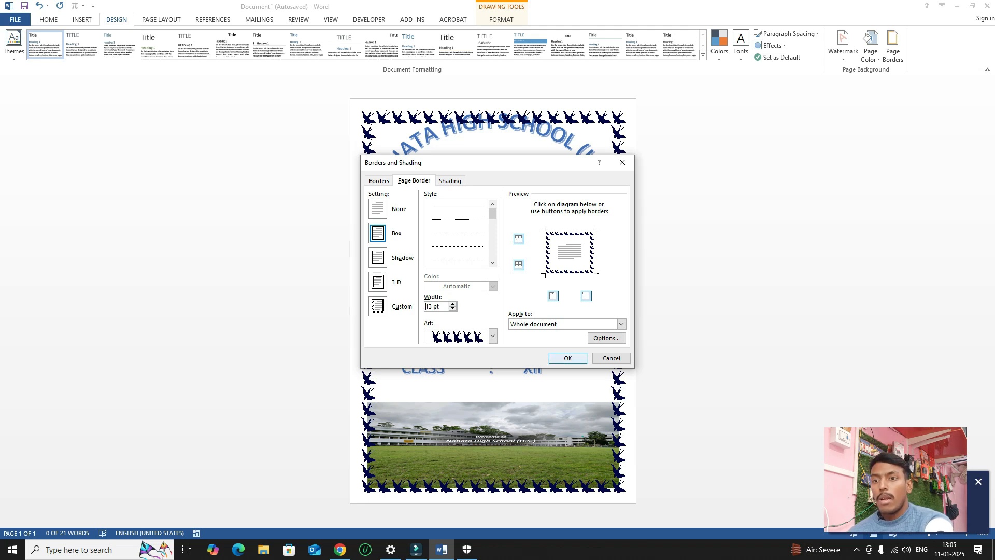
click(567, 358)
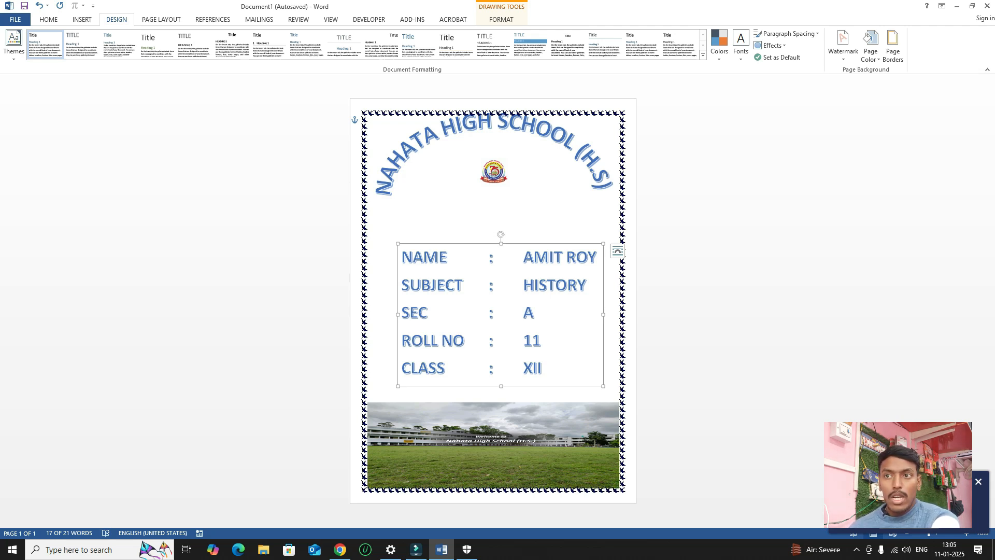
Nudge the arched school title down and keep the logo centred beneath it.
click(466, 129)
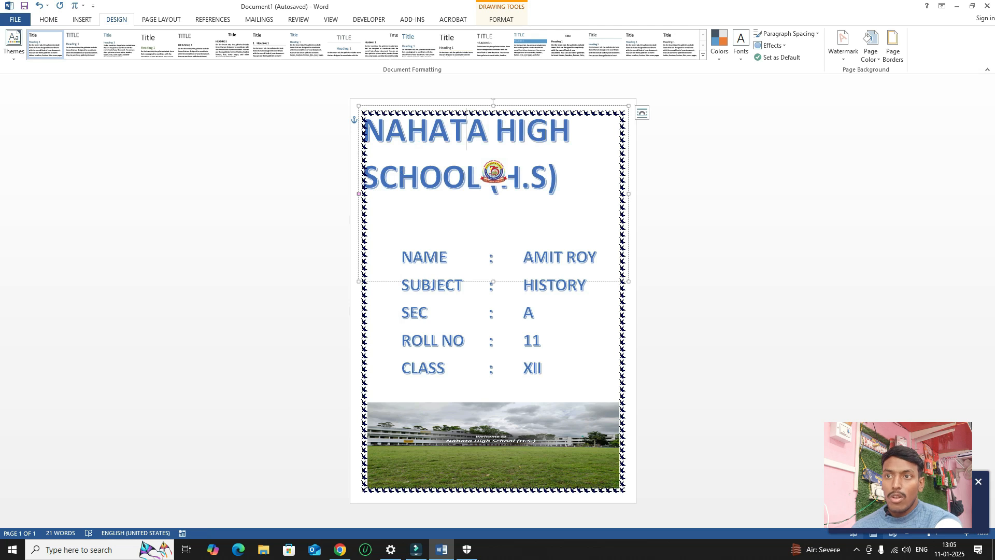
drag(467, 106, 467, 114)
drag(494, 172, 494, 172)
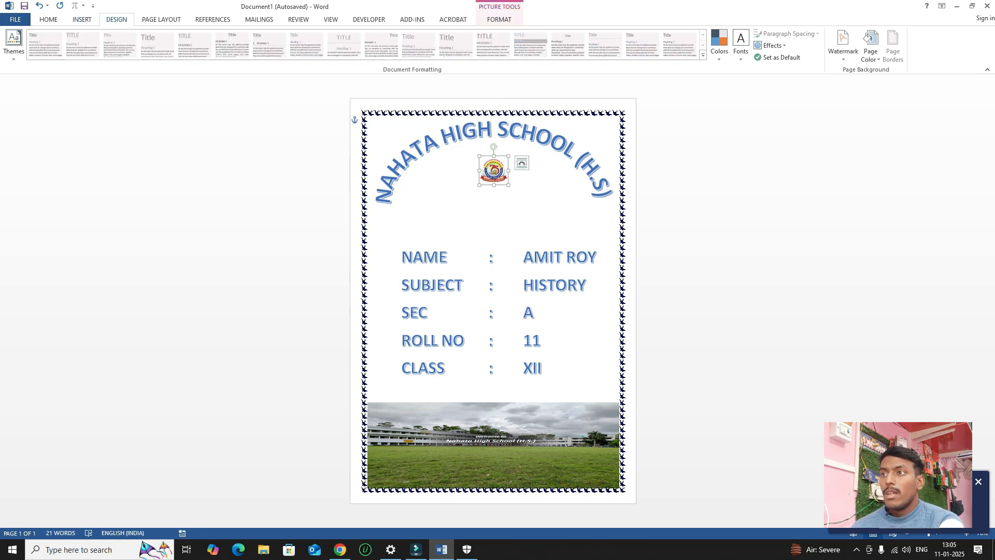
Add yellow WordArt reading 'YEAR-2024-2025' and centre it below the logo.
click(82, 19)
click(624, 44)
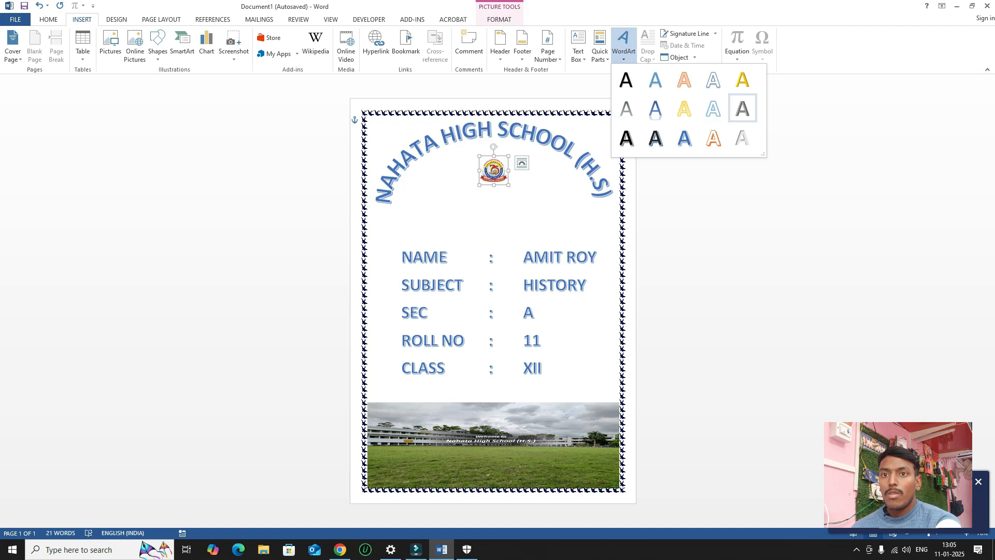
click(742, 80)
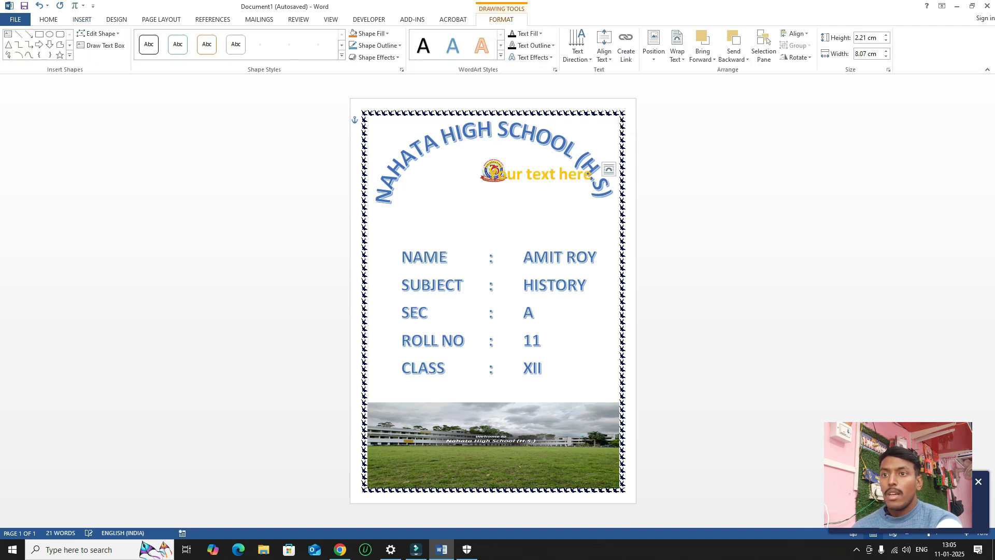
click(567, 175)
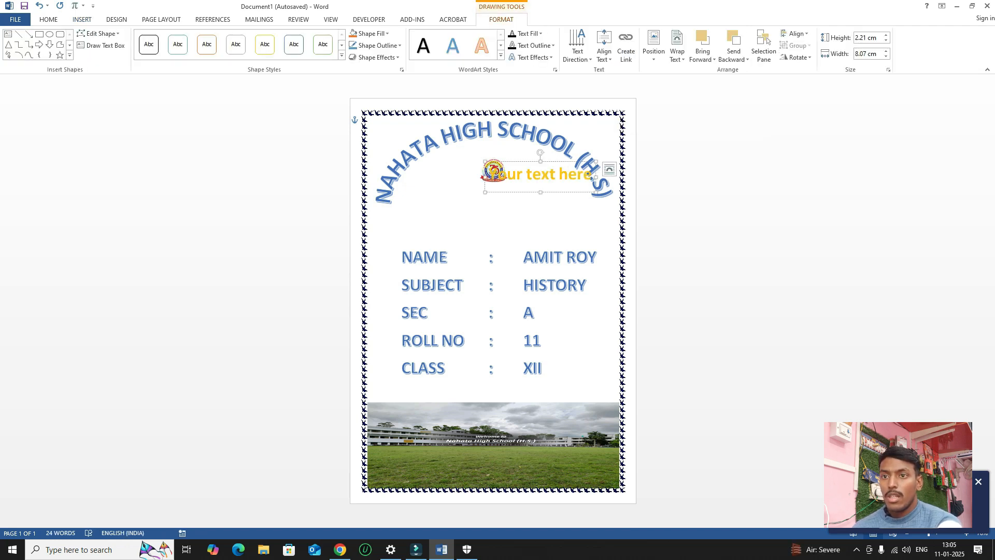
drag(591, 176, 467, 177)
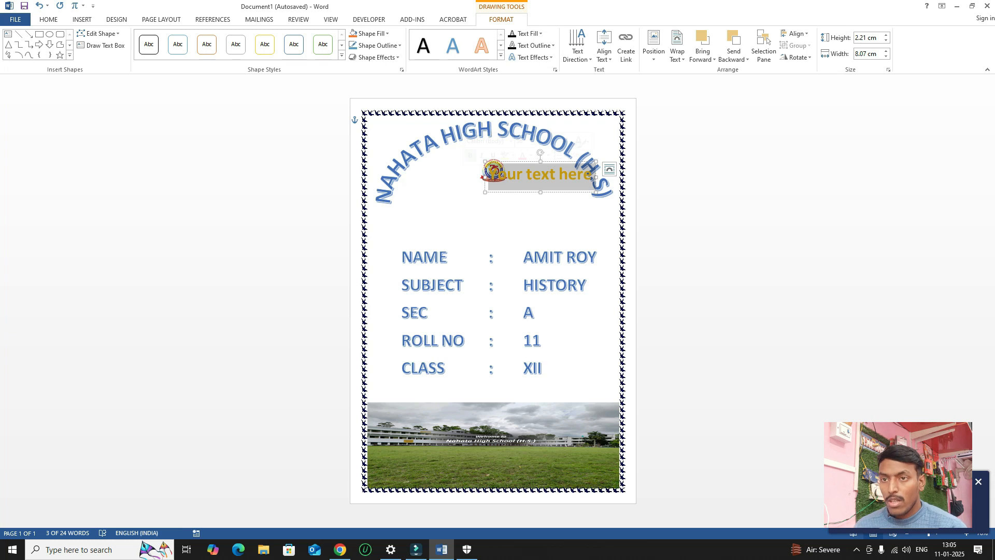
text(Year)
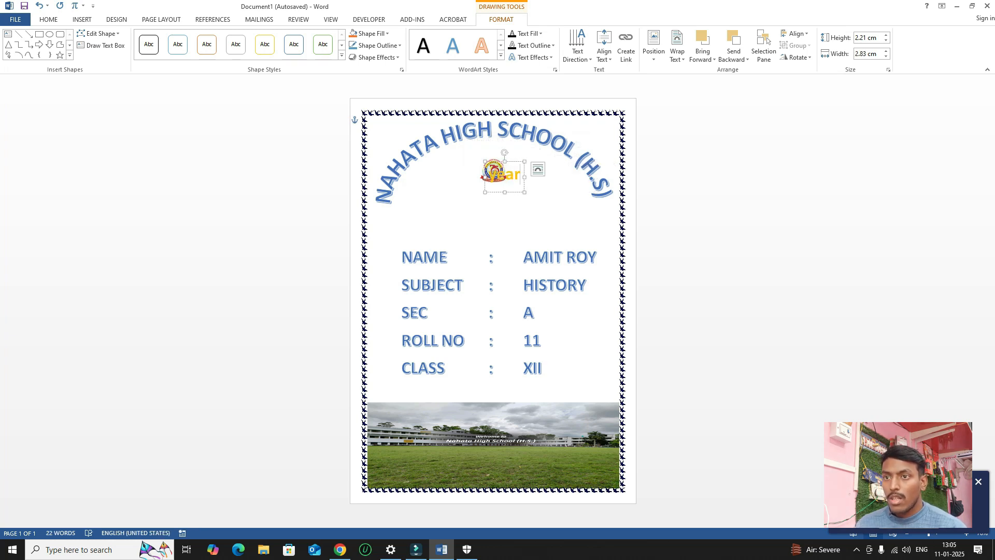
key(BackSpace)
key(BackSpace)
key(BackSpace)
key(BackSpace)
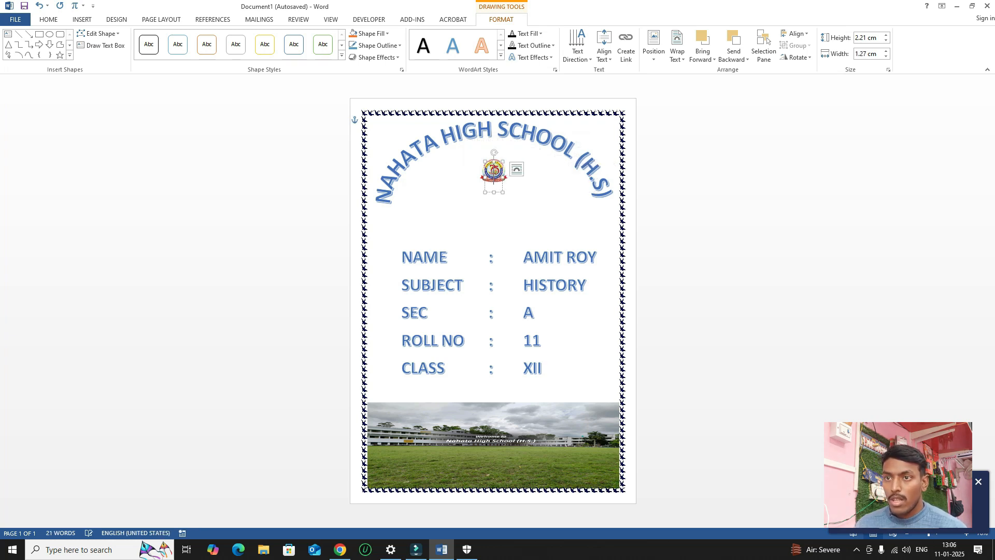
text(YEAR-)
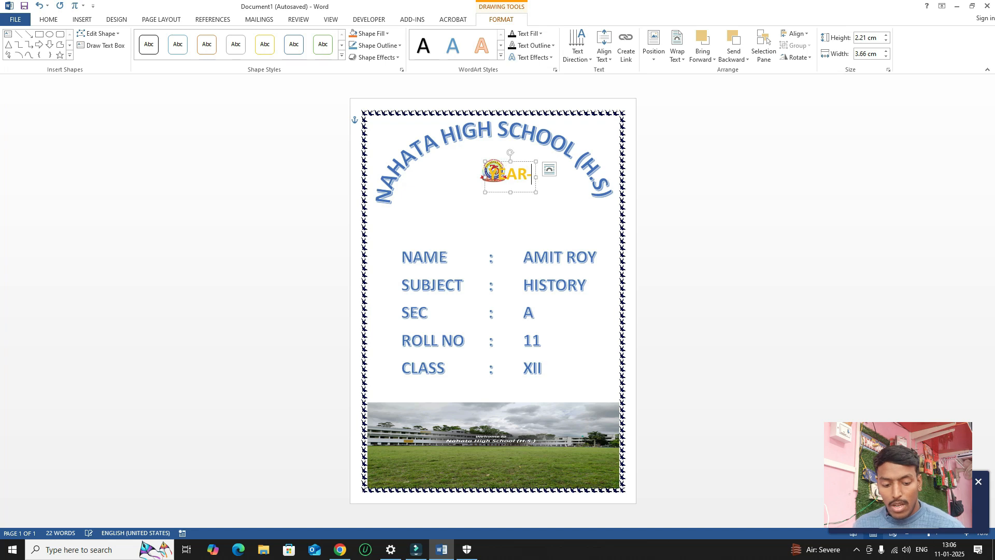
text(2024-)
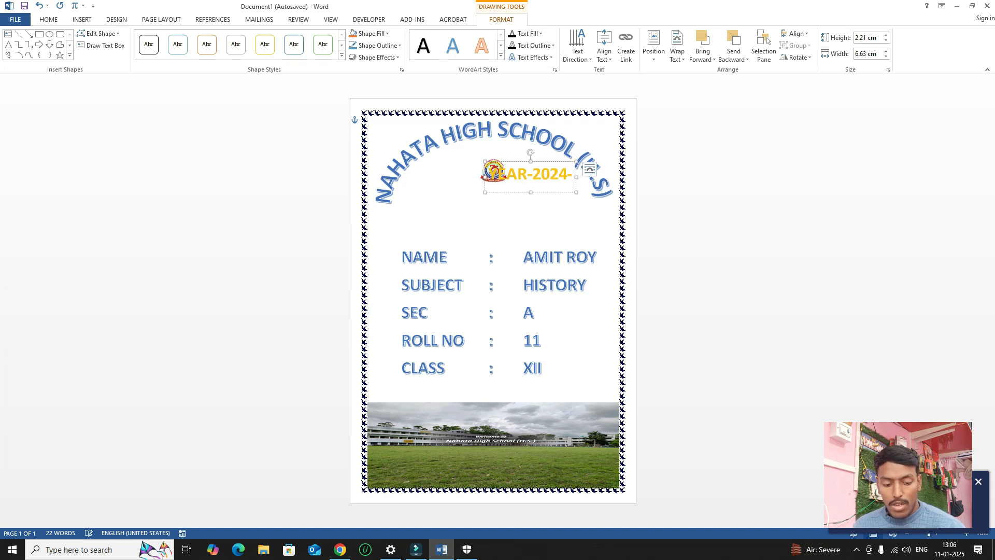
text(2025)
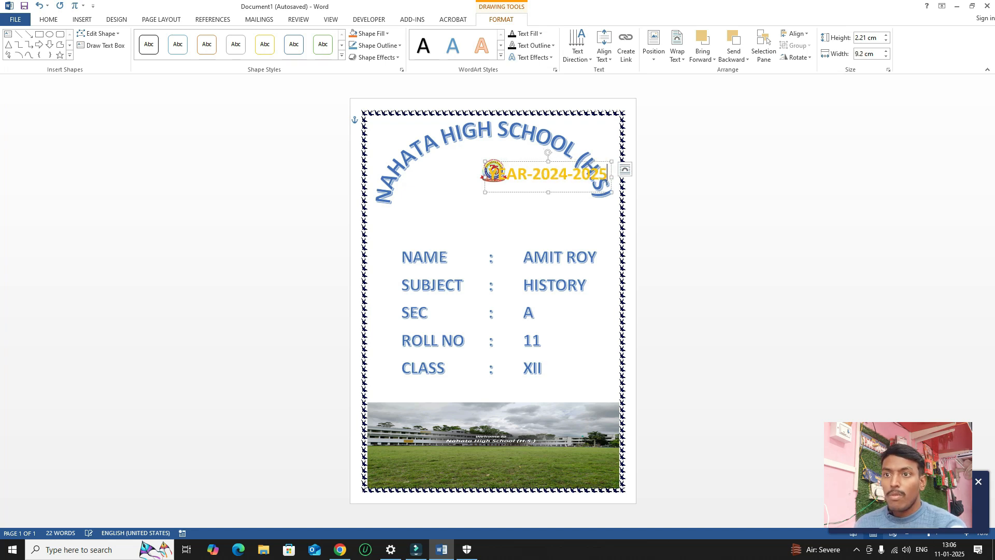
drag(548, 176, 496, 222)
drag(466, 209, 467, 211)
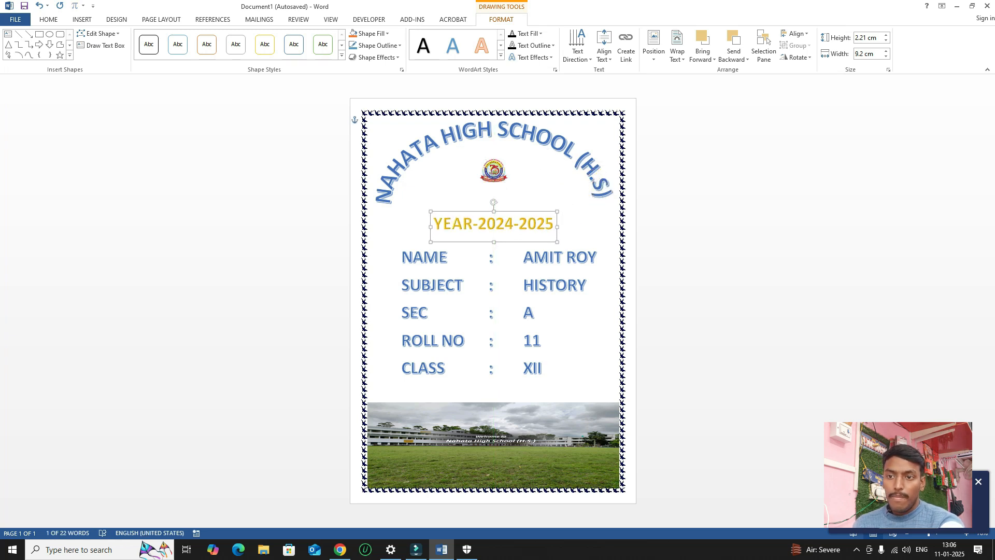
Shrink the school photo slightly by dragging its corner handle.
click(542, 367)
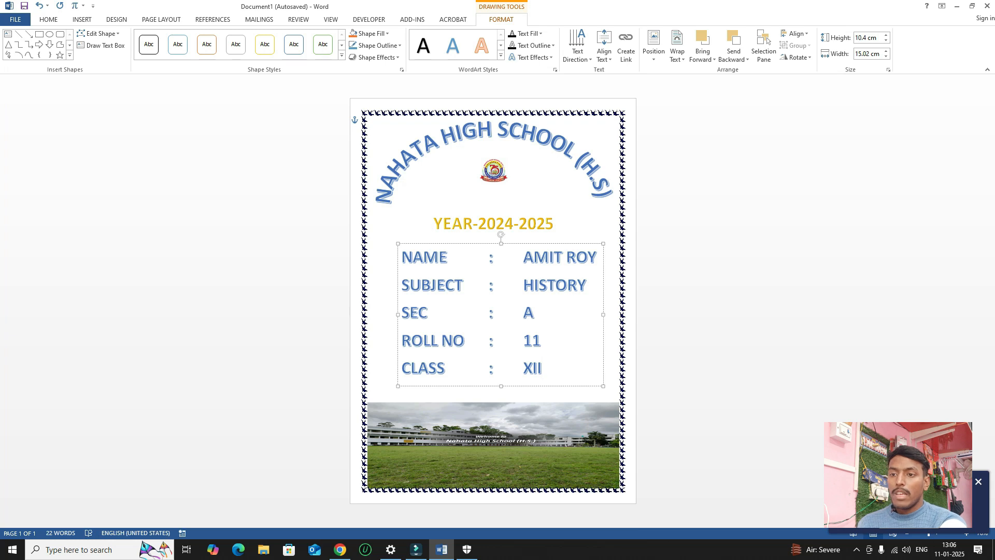
click(510, 444)
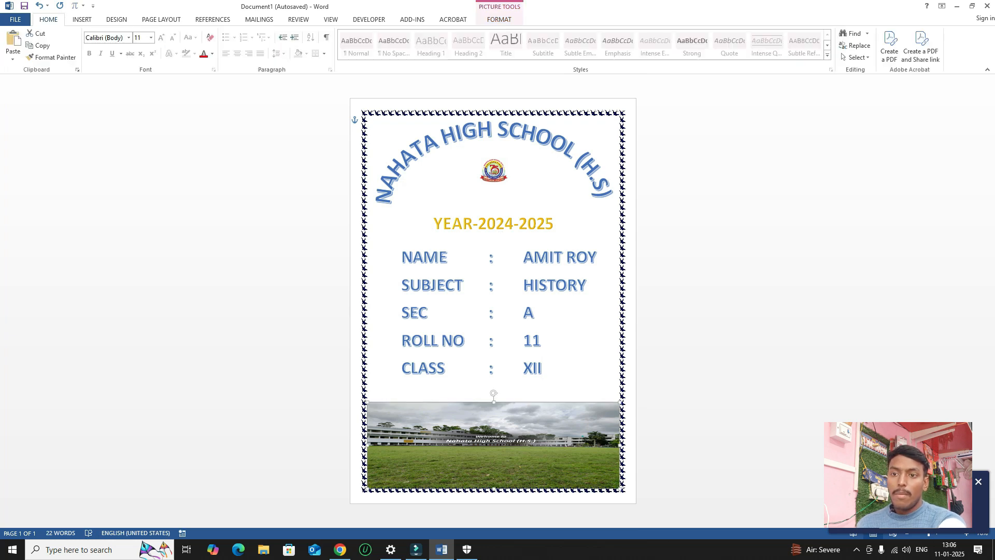
drag(620, 403, 606, 407)
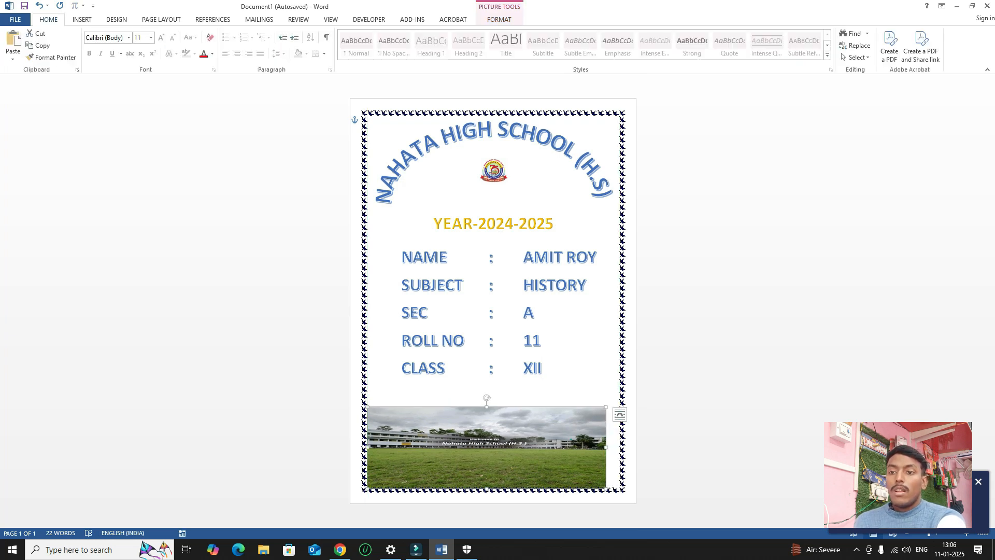
Centre the school photo on the page's green guide and move it up slightly.
drag(487, 446, 493, 443)
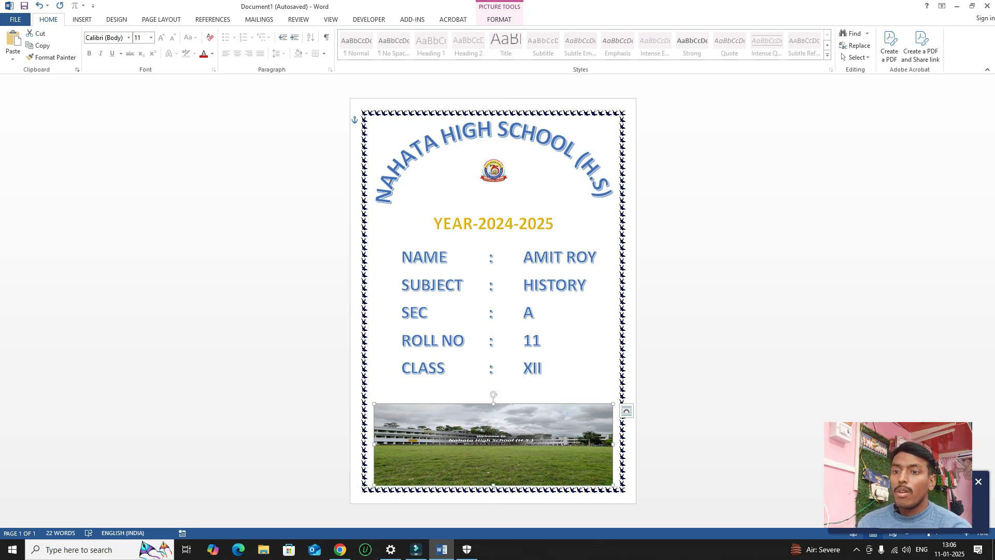
drag(493, 444, 494, 434)
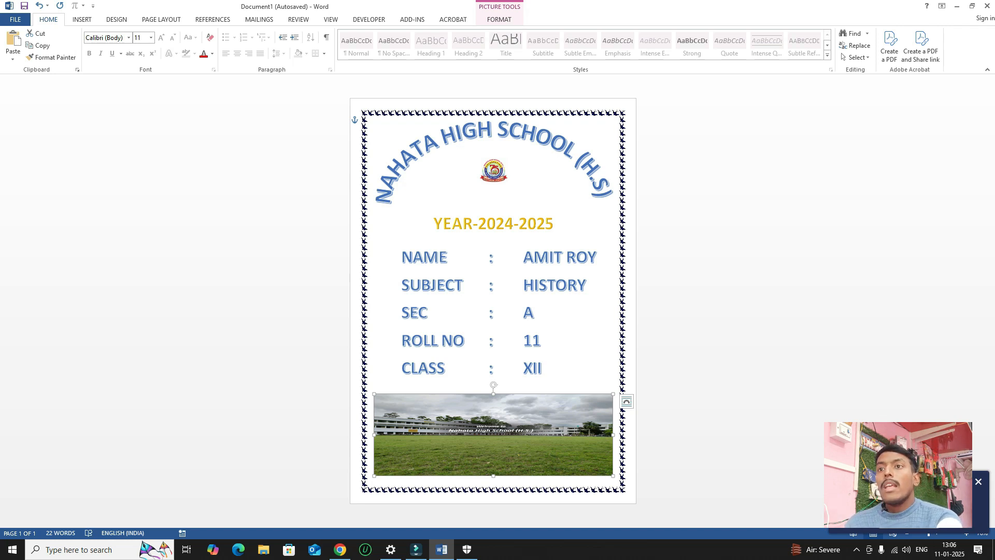
click(499, 19)
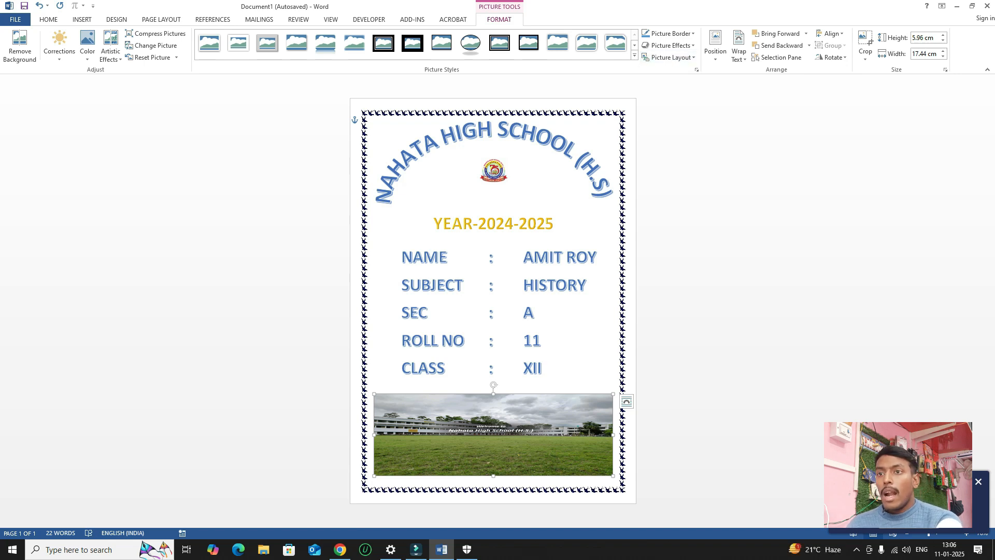
click(548, 137)
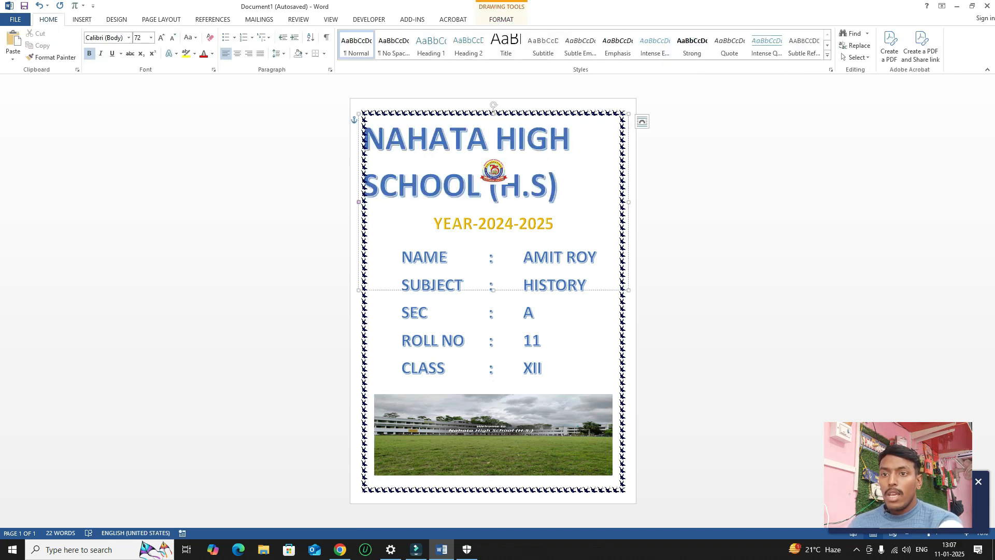
key(Escape)
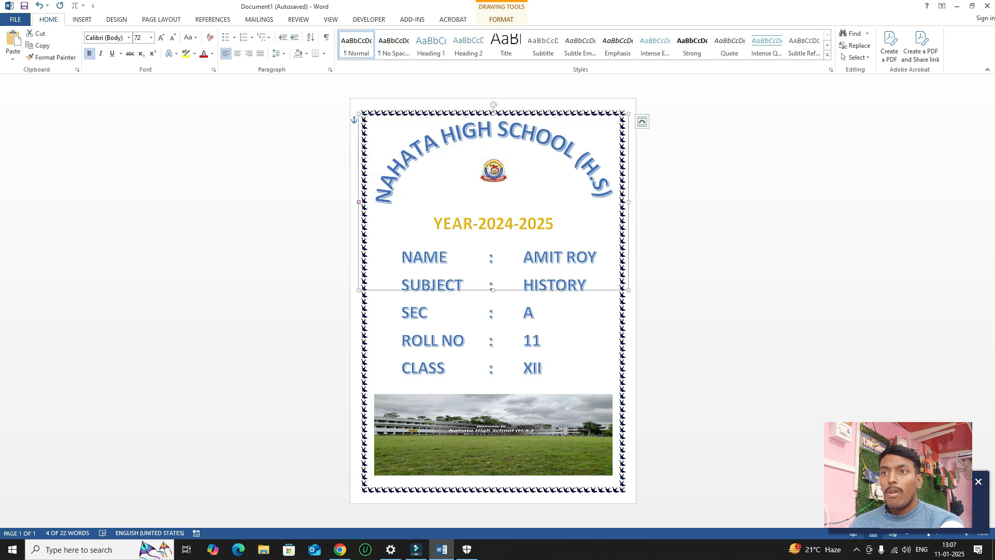
click(502, 19)
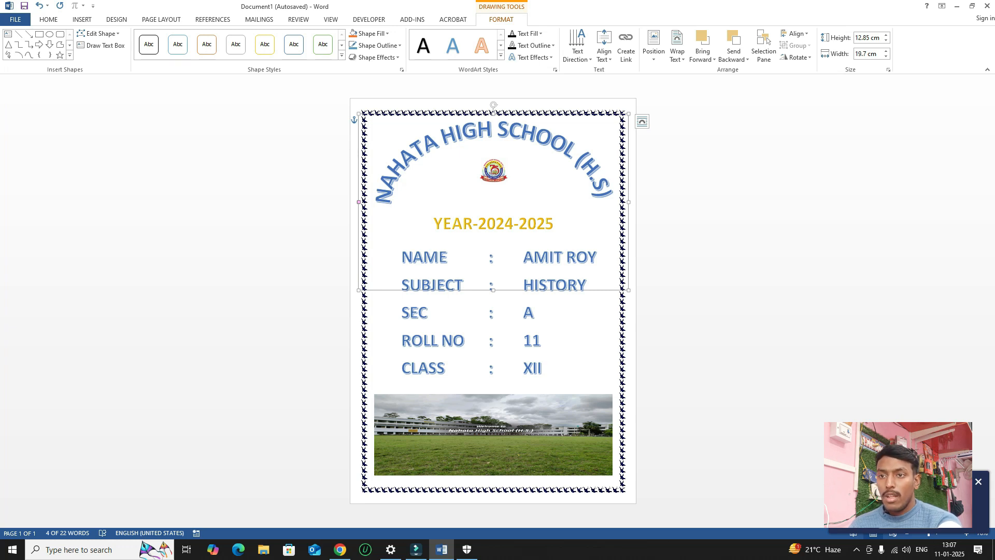
click(493, 441)
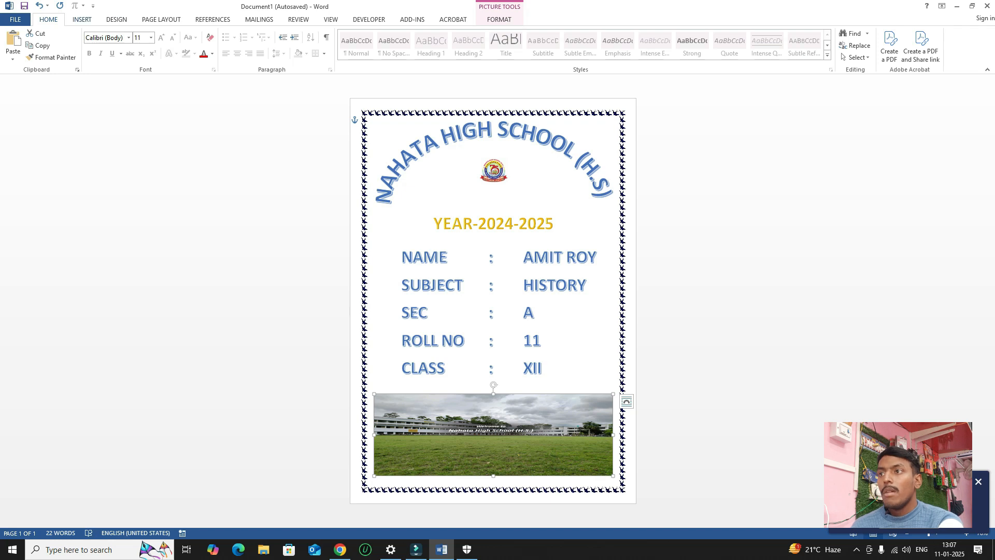
Draw a blue rectangle over the YEAR-2024-2025 WordArt line.
click(82, 20)
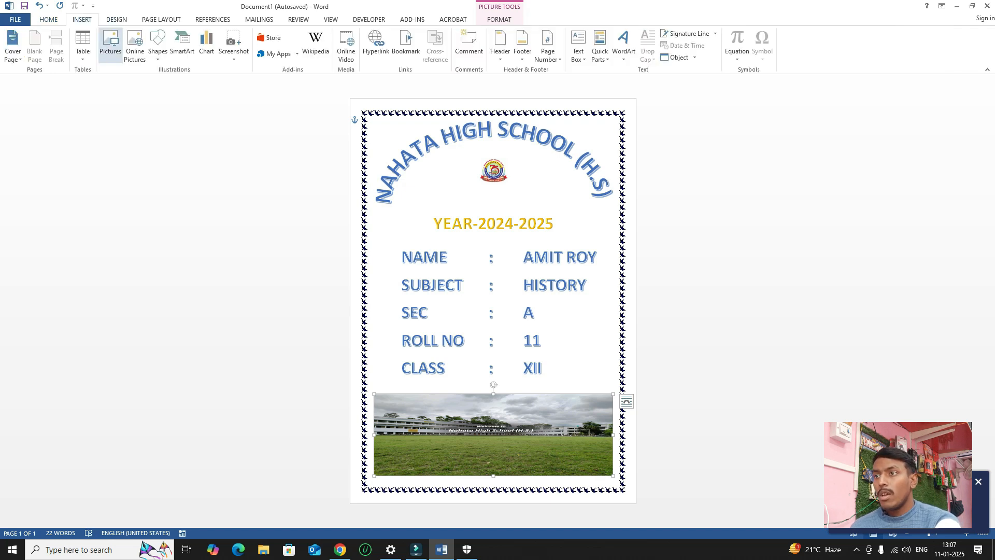
click(157, 44)
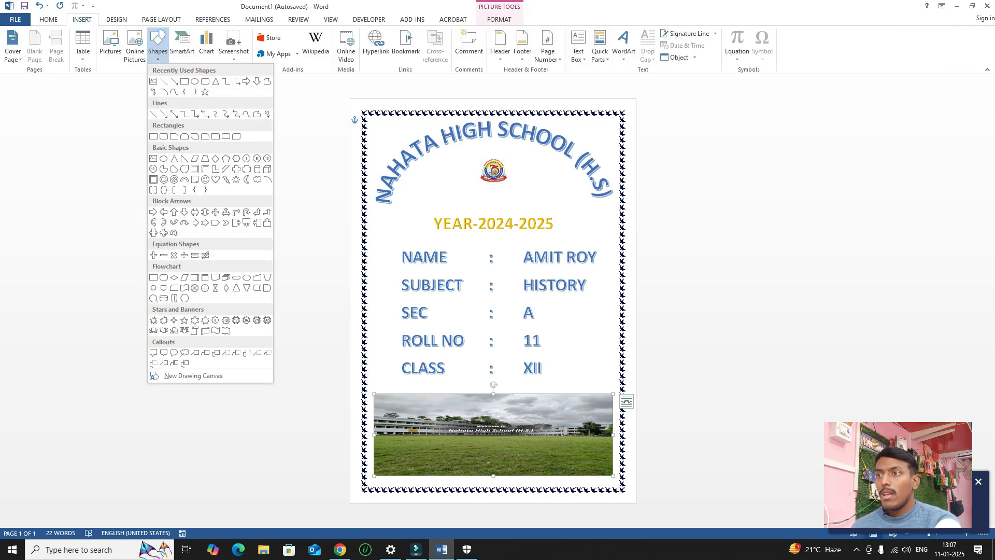
click(205, 81)
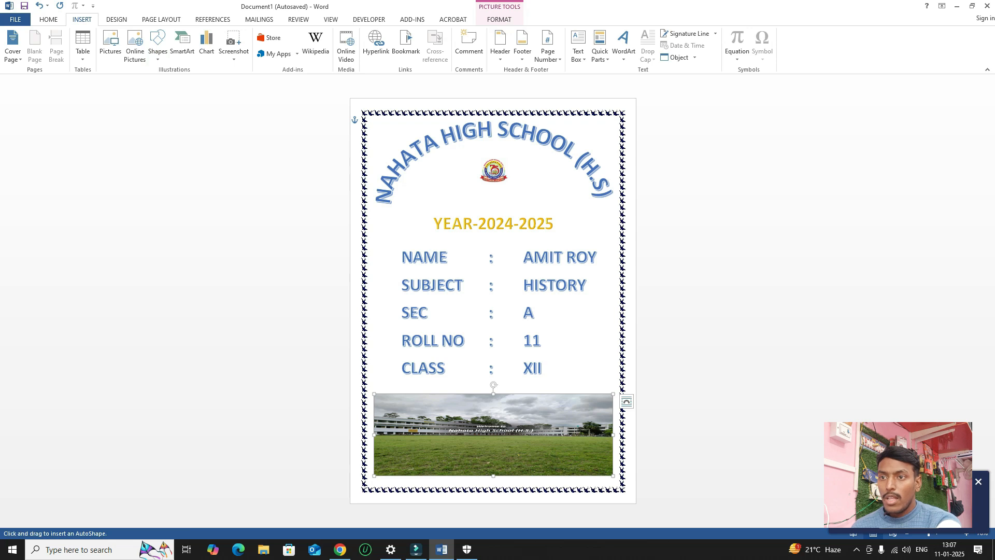
mouse_move(428, 212)
mouse_down()
mouse_move(521, 239)
mouse_move(557, 234)
mouse_up()
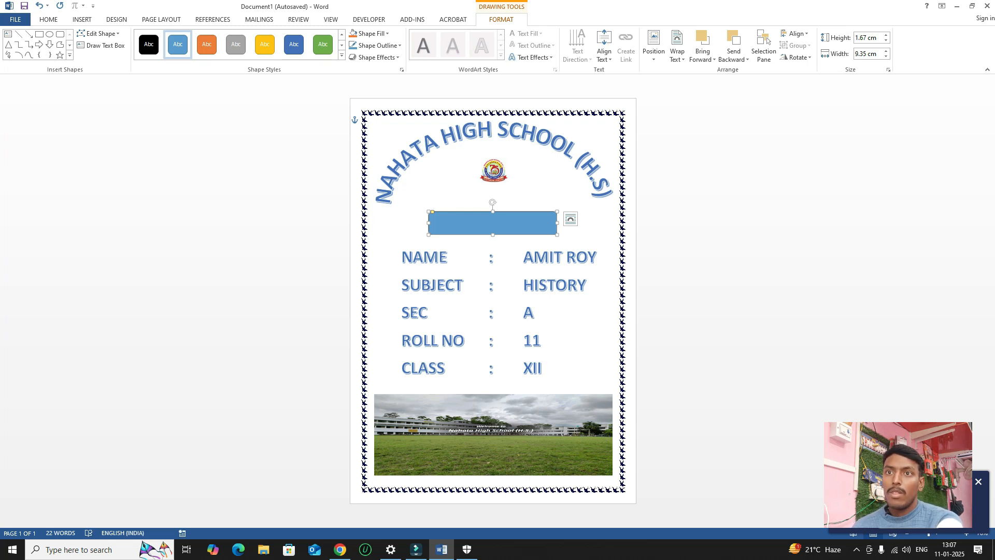
Set the blue rectangle to Behind Text so YEAR-2024-2025 shows on top.
click(677, 47)
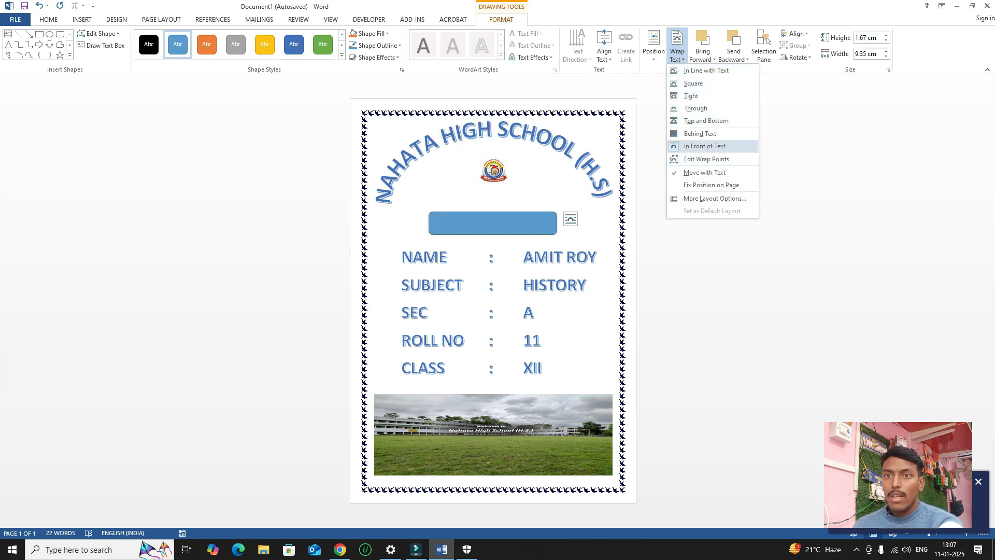
click(699, 134)
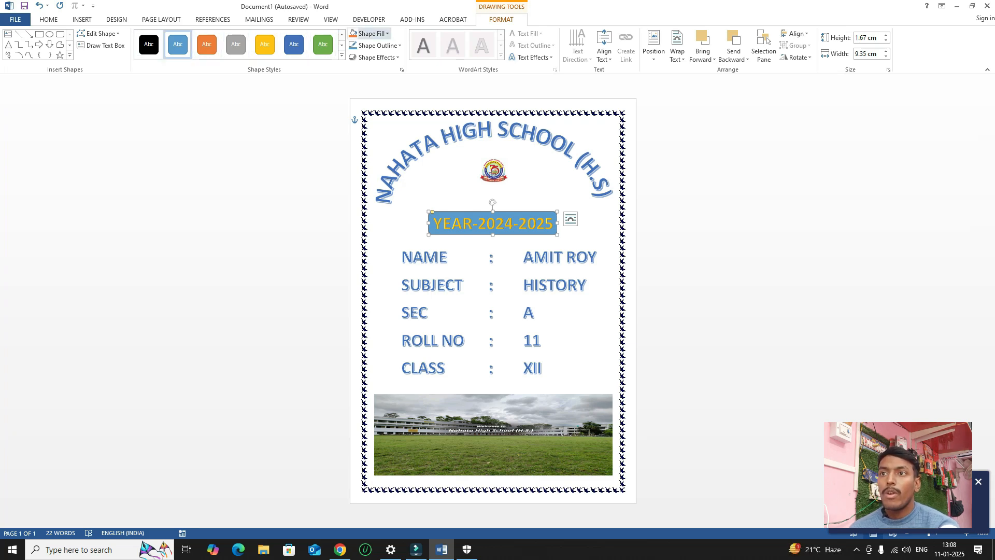
click(369, 33)
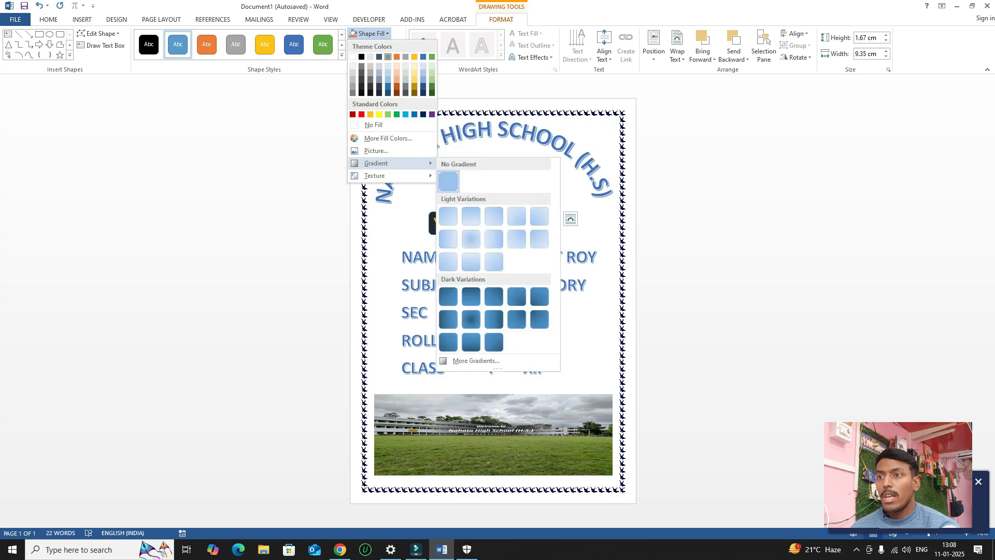
Fill the year box with the building photo from a file, then undo to restore plain blue.
click(376, 150)
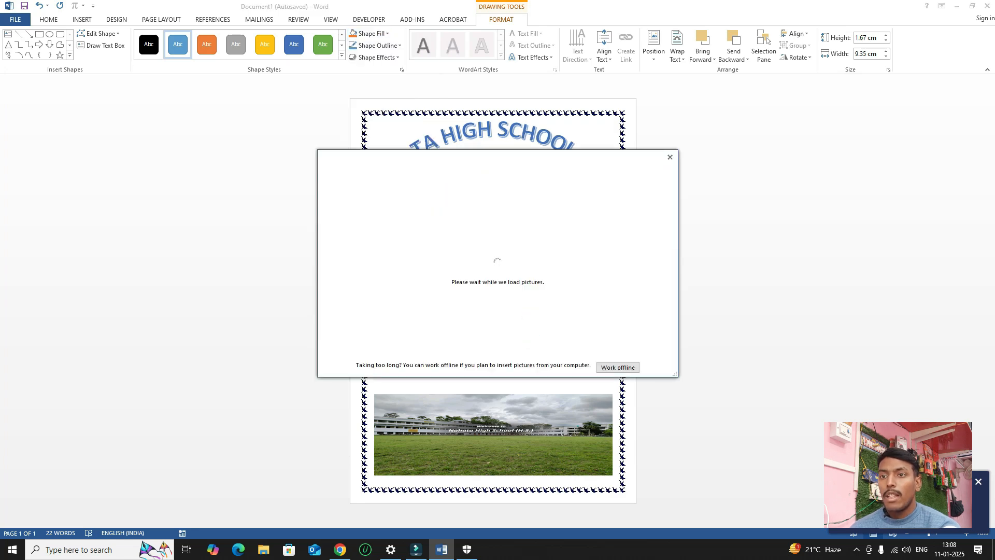
drag(502, 170, 210, 110)
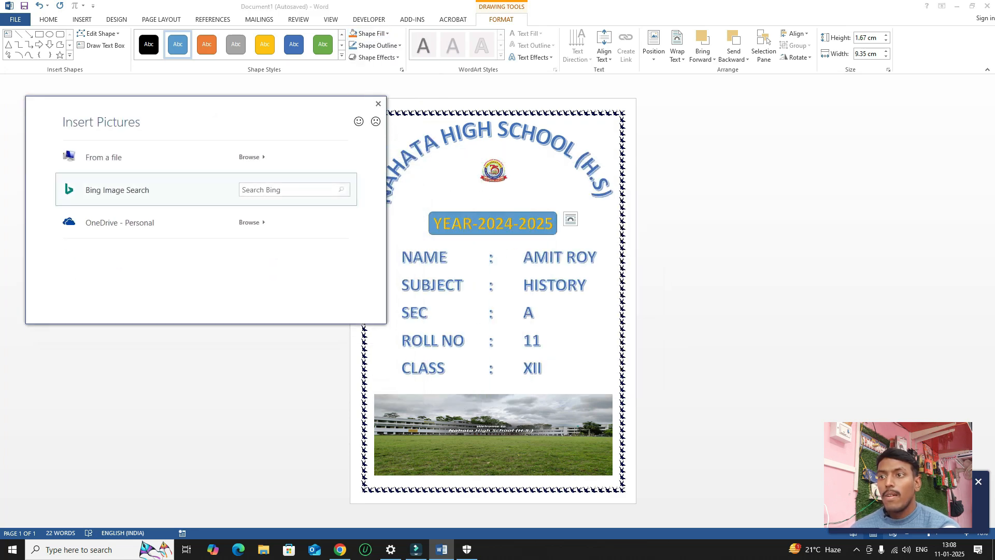
click(176, 157)
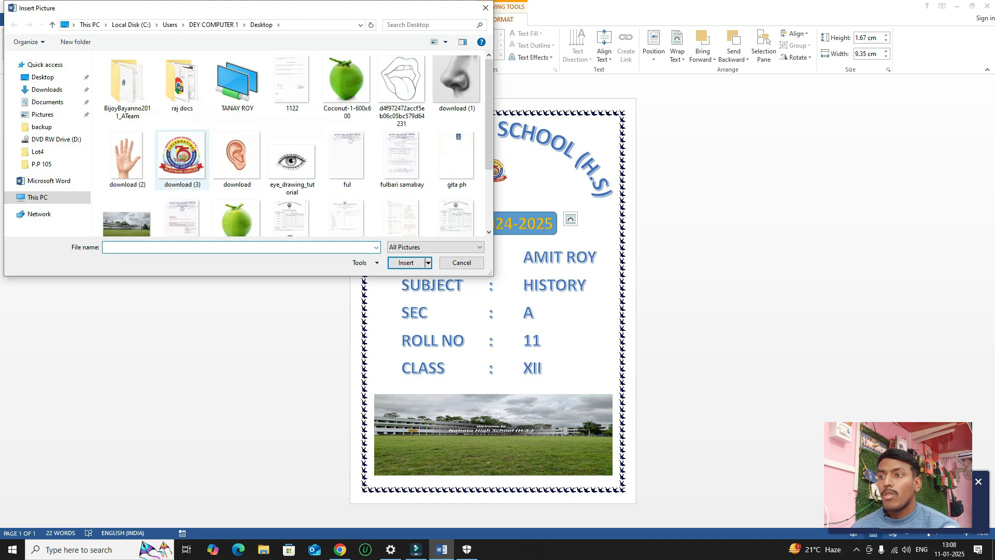
double_click(126, 223)
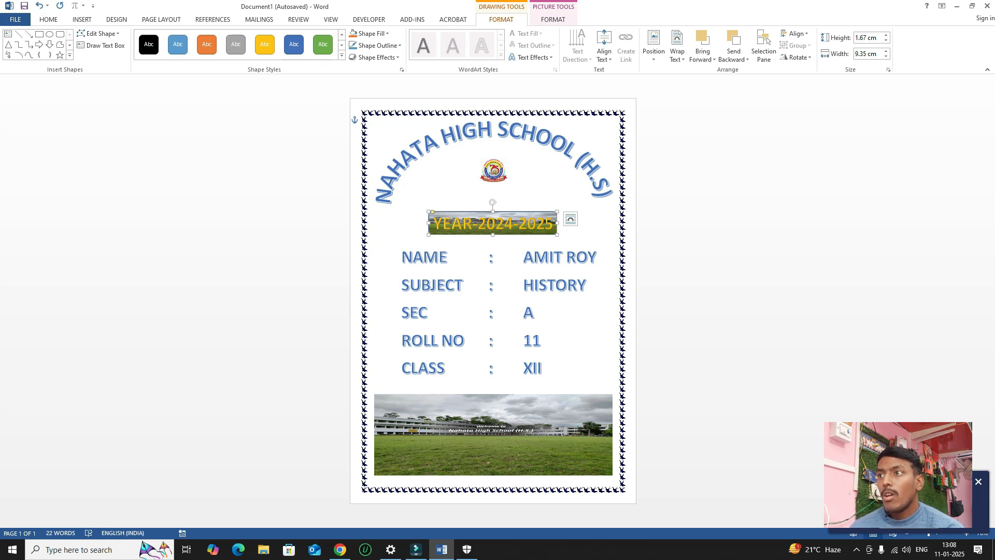
click(39, 5)
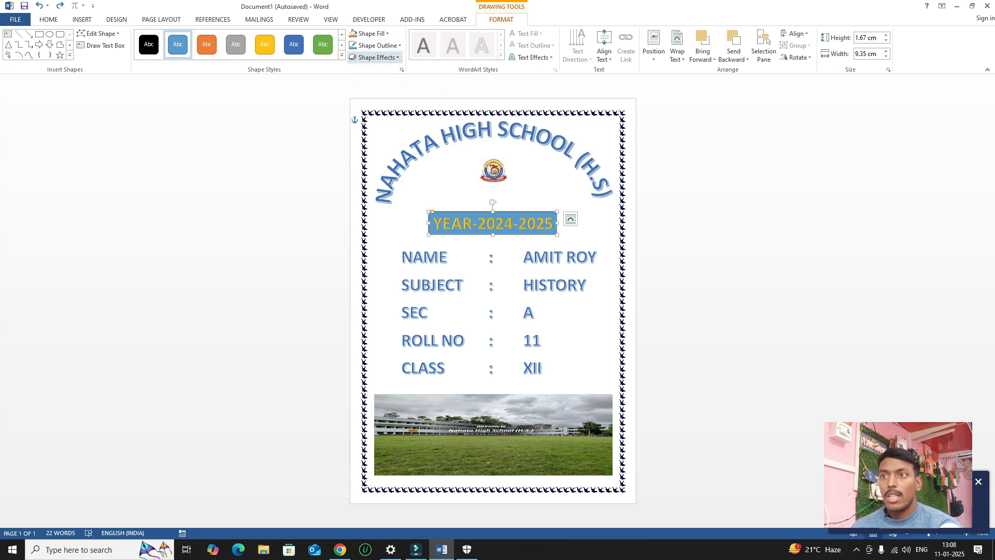
Give the blue year box a 4½ pt outline, previewing dash styles without applying one.
click(377, 45)
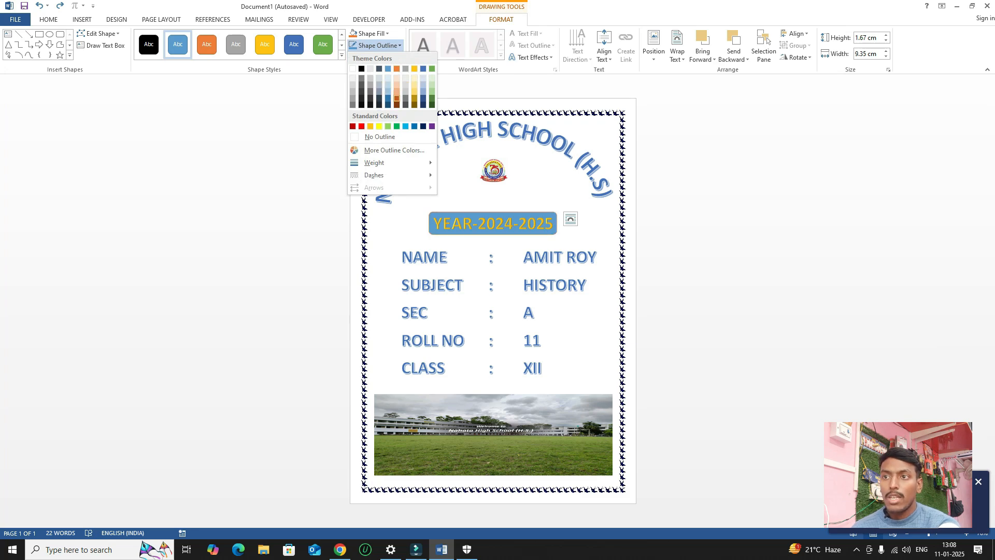
mouse_move(384, 162)
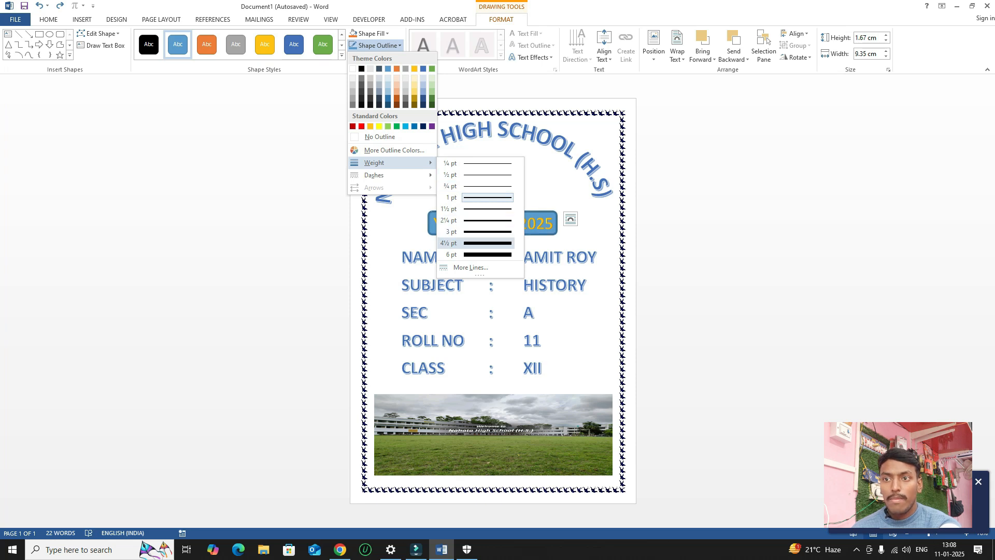
click(467, 244)
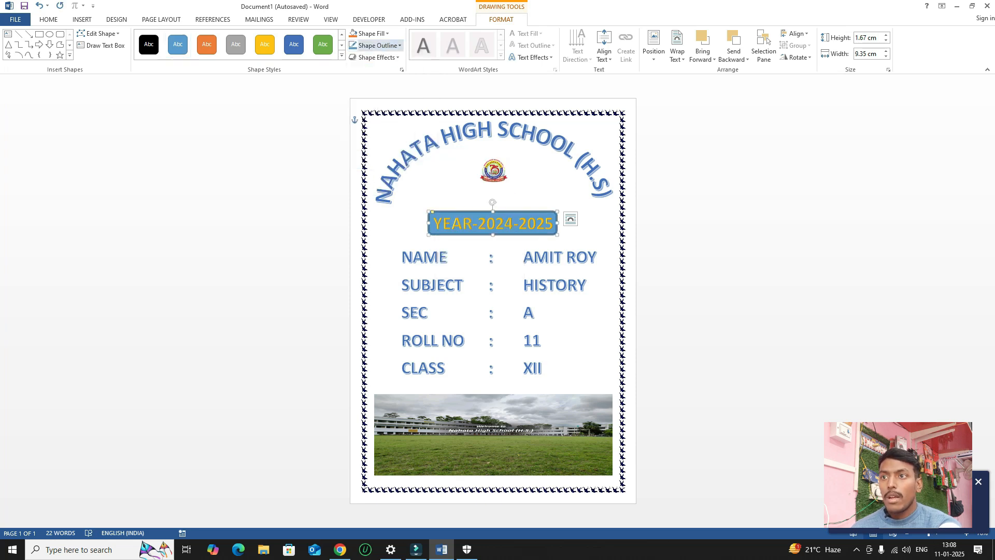
click(384, 45)
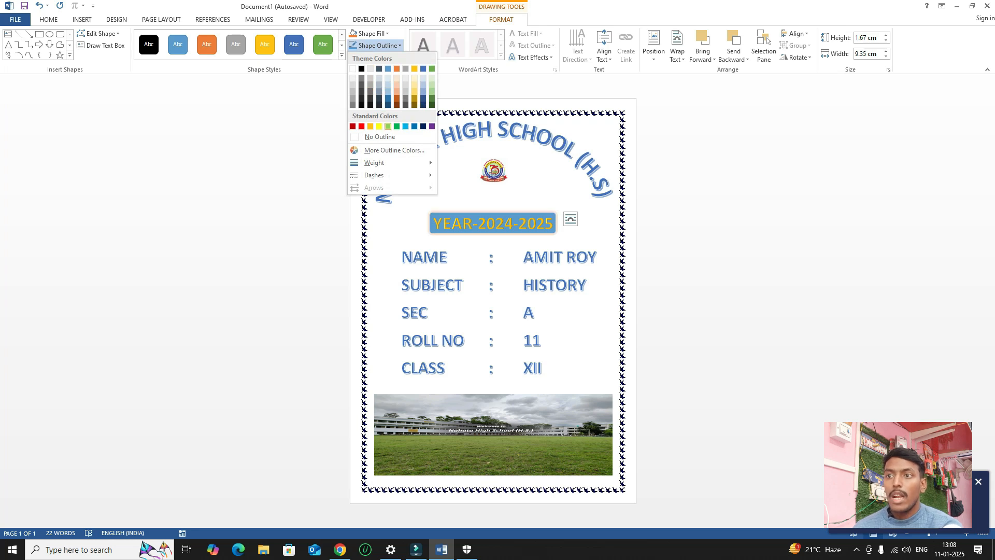
mouse_move(374, 175)
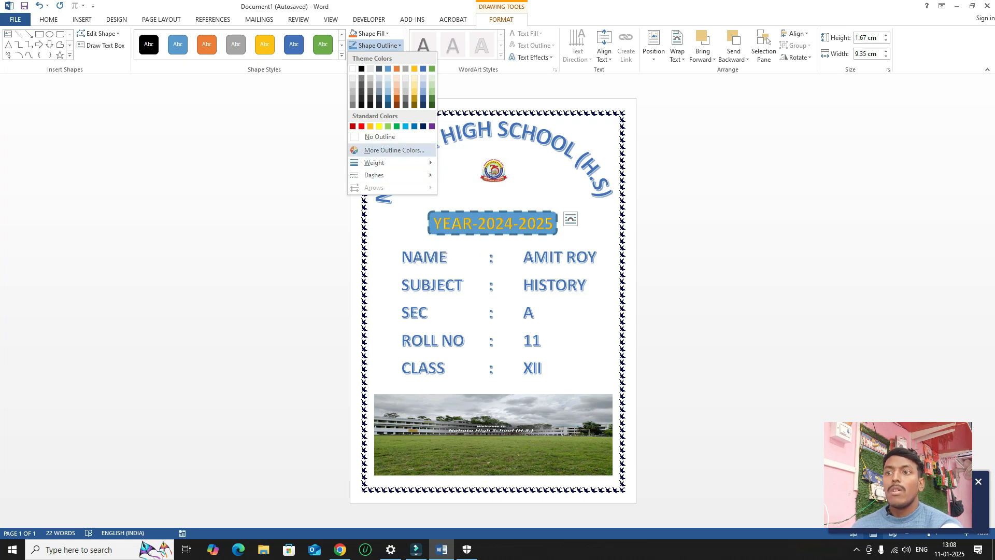
key(Escape)
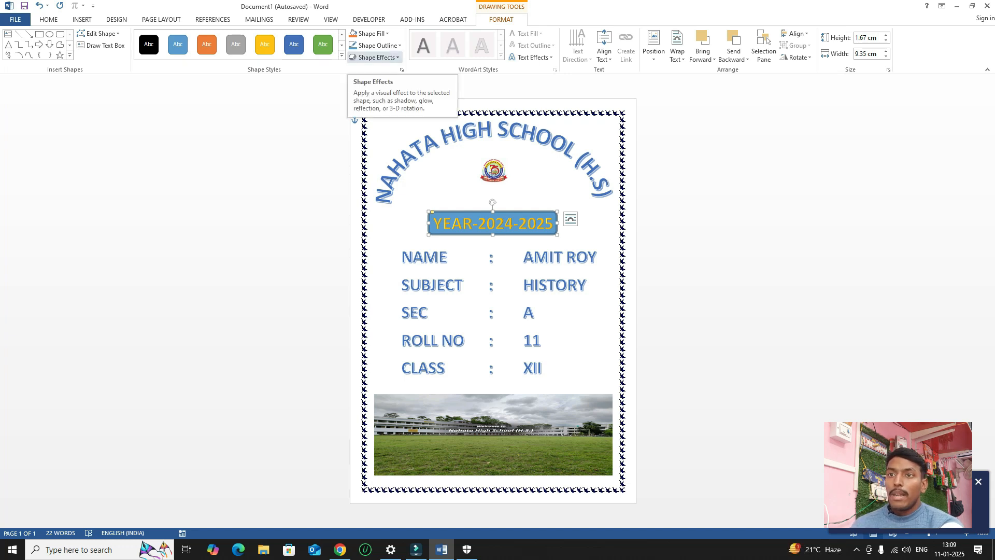
click(374, 57)
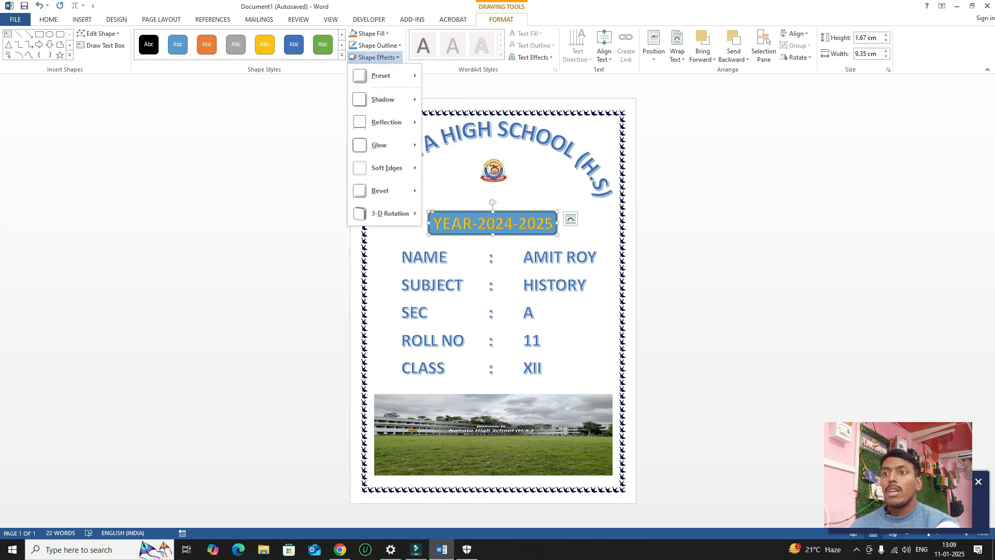
mouse_move(383, 99)
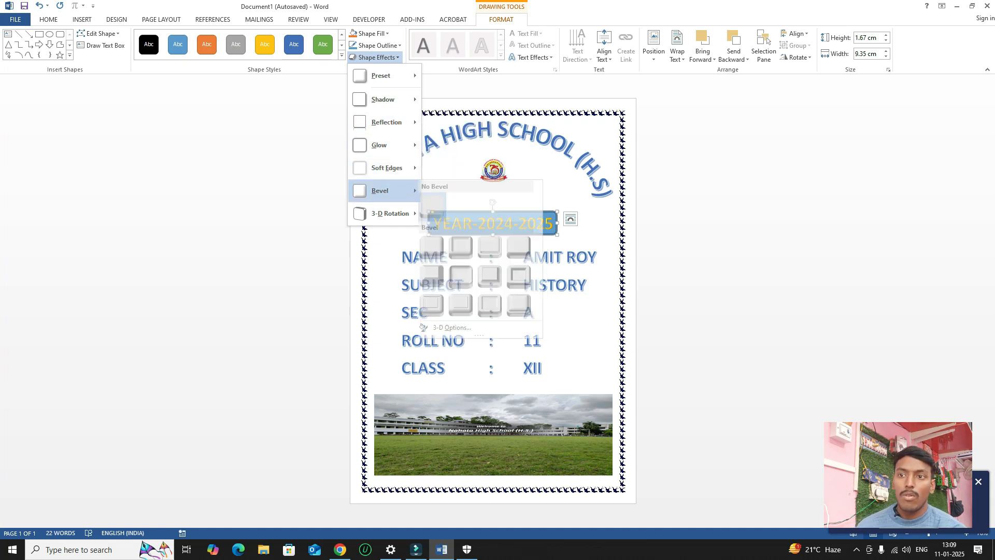
key(Escape)
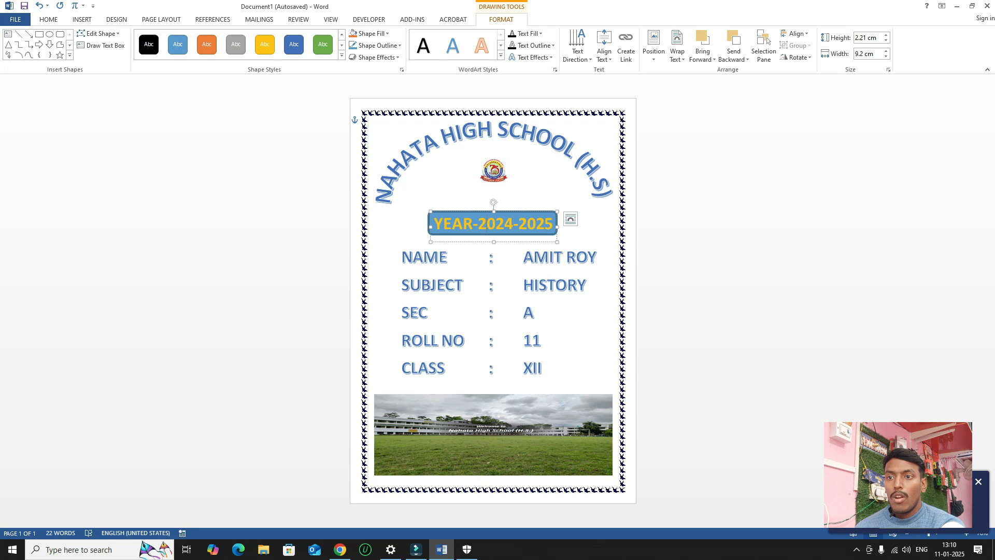
Move the YEAR-2024-2025 text box off the blue rectangle to just under the arched title.
drag(494, 227, 536, 239)
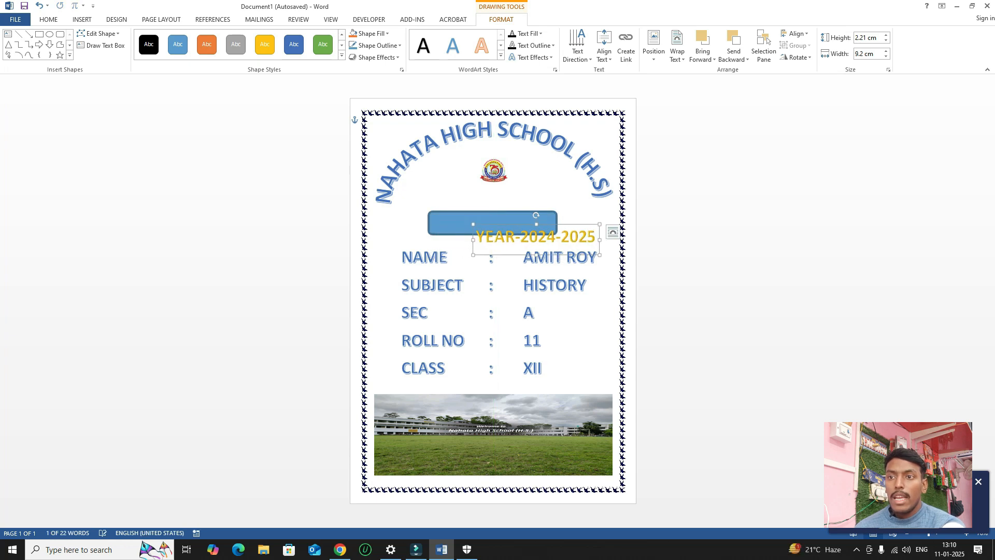
triple_click(516, 187)
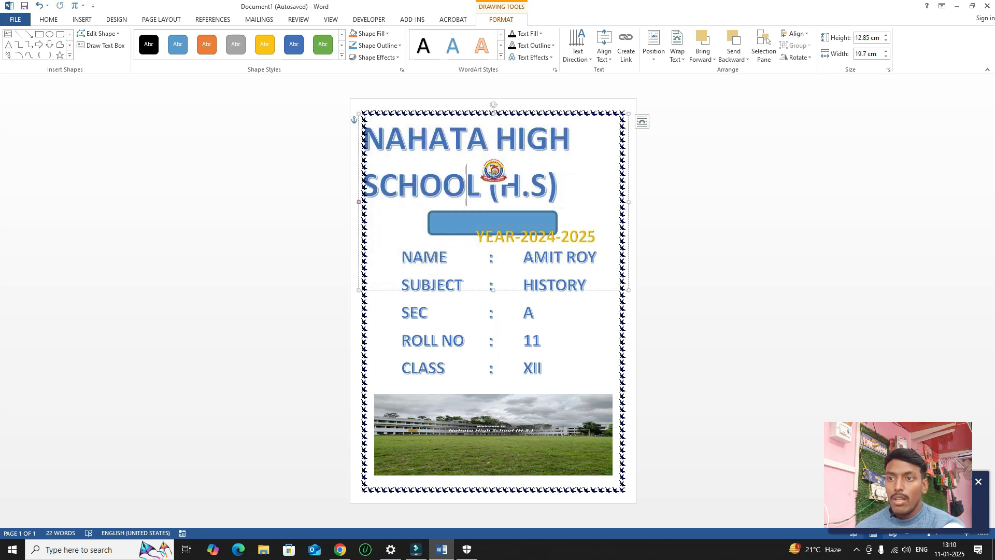
click(515, 237)
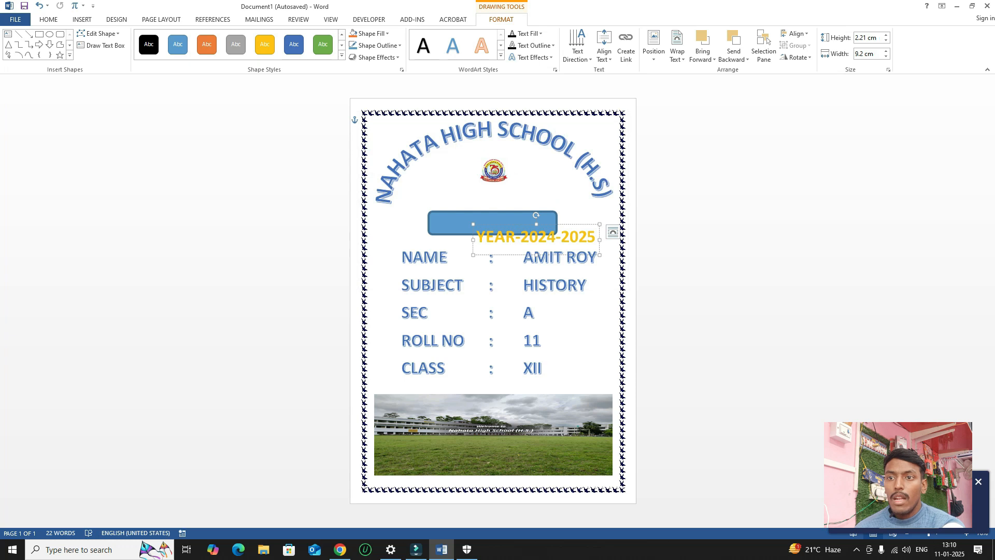
drag(516, 237, 473, 161)
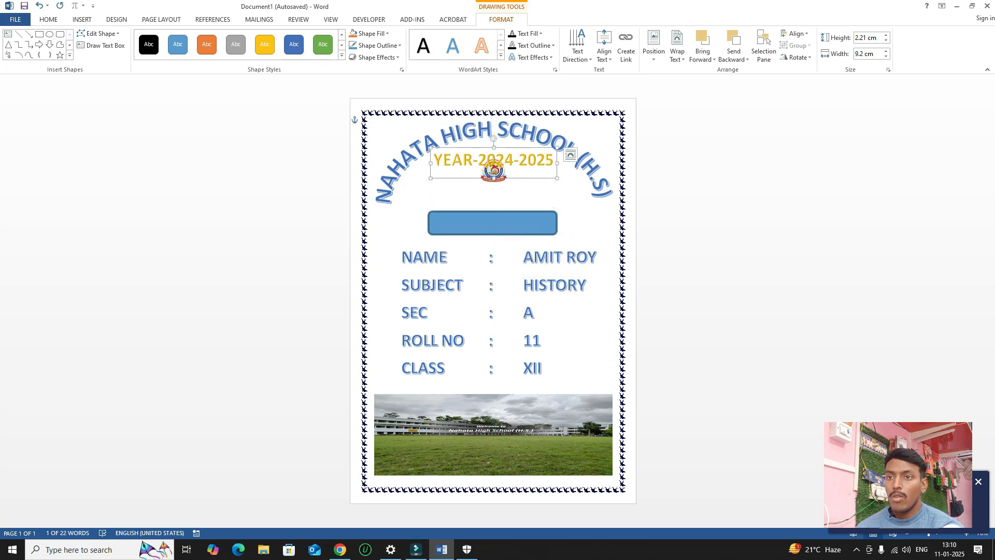
Try vertical text direction on the year text, then return it to horizontal.
triple_click(473, 161)
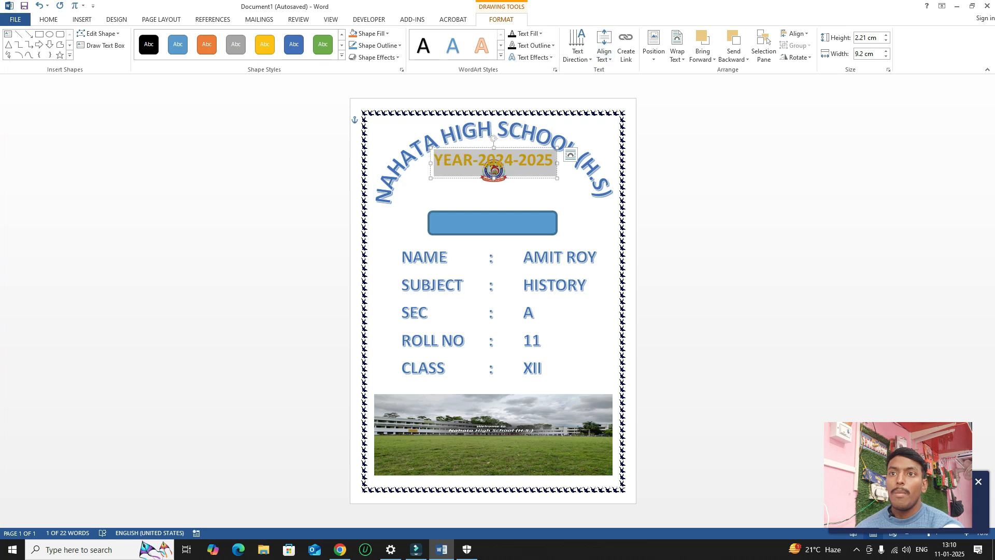
click(578, 55)
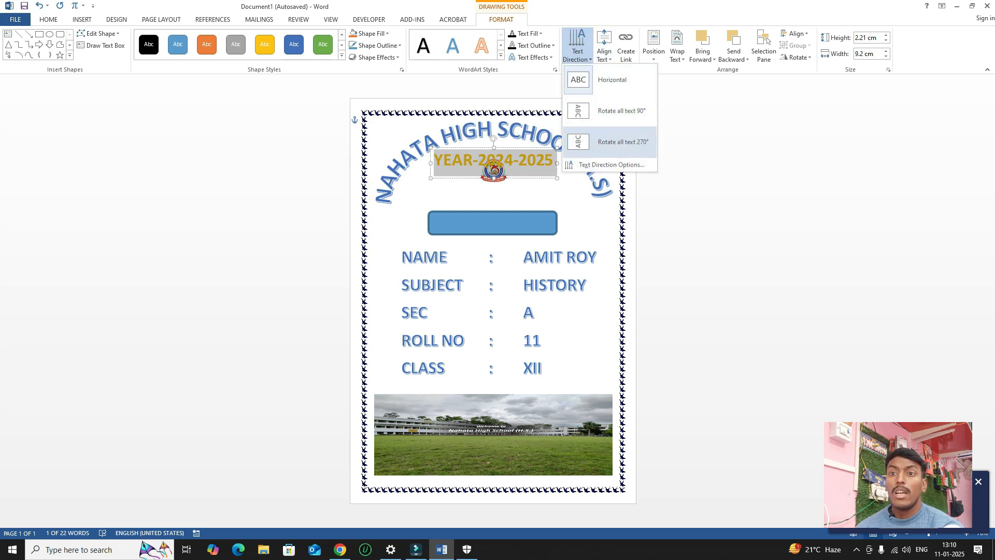
click(621, 111)
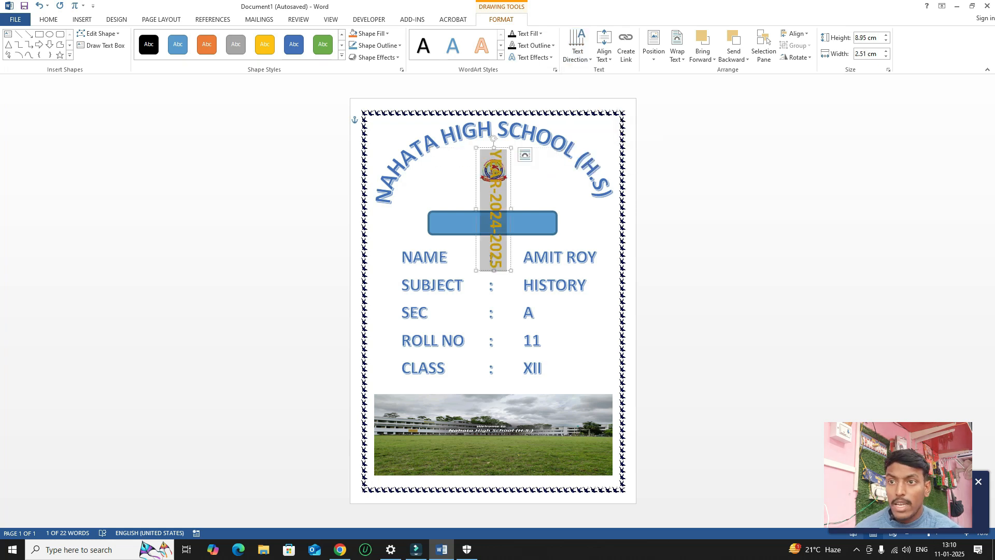
click(577, 47)
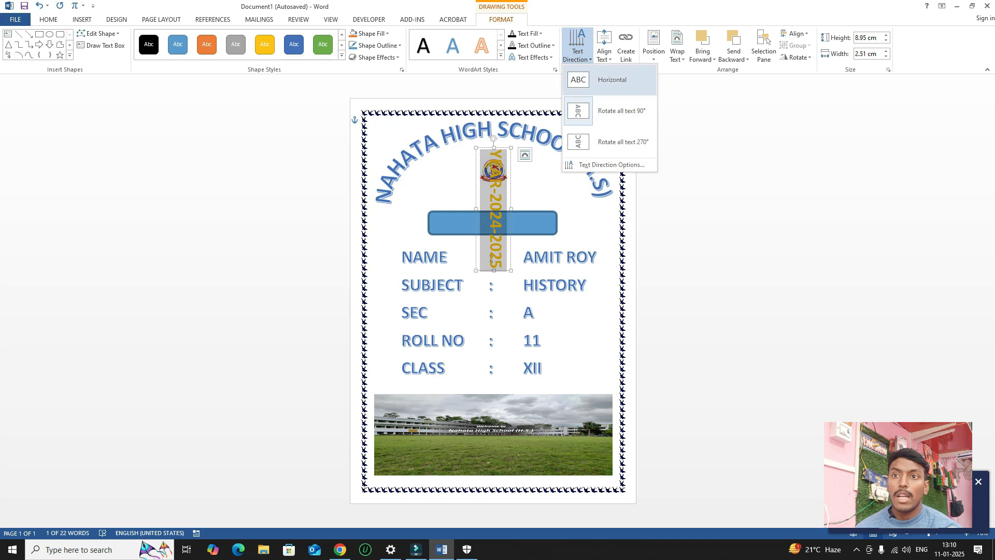
click(612, 80)
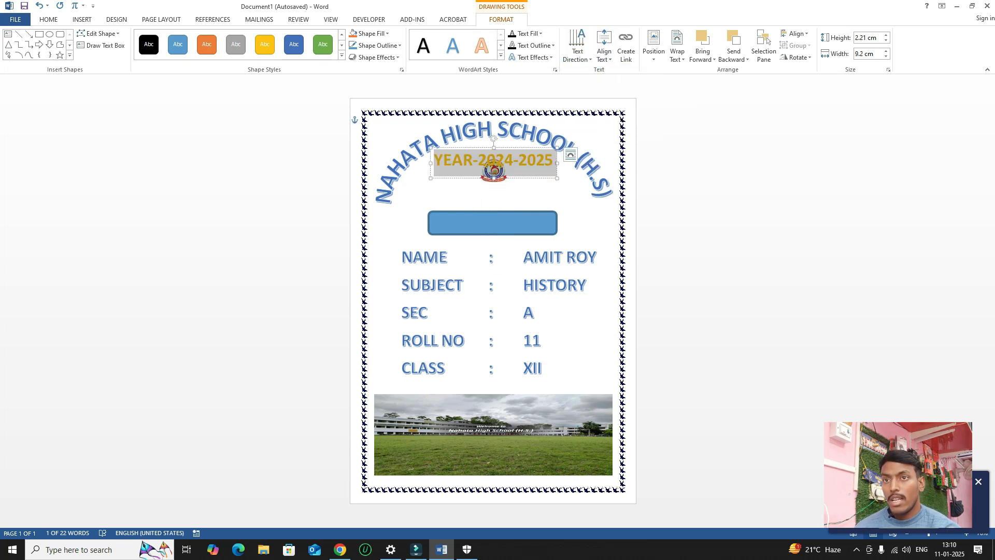
Make the year text box taller and align its text to the top.
click(604, 52)
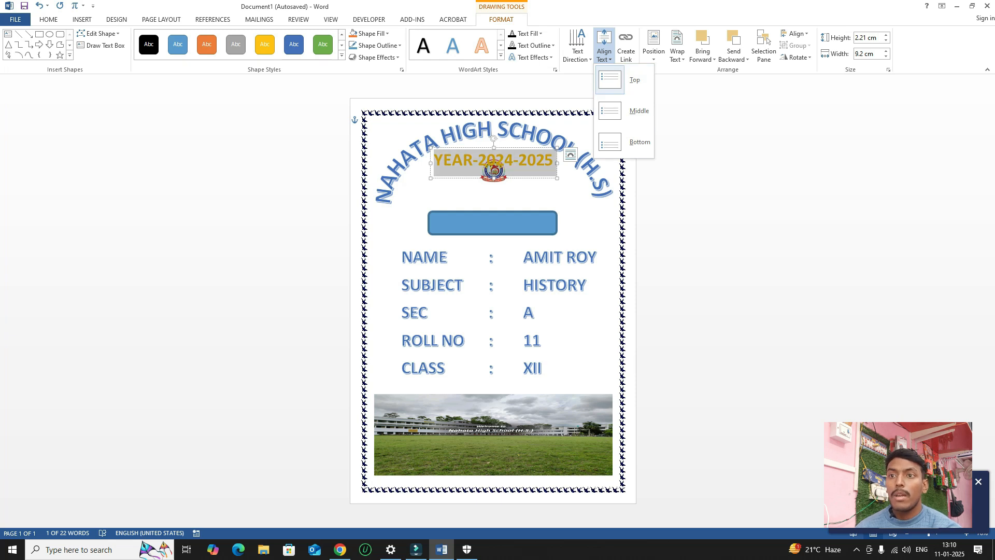
click(494, 178)
drag(494, 178, 493, 198)
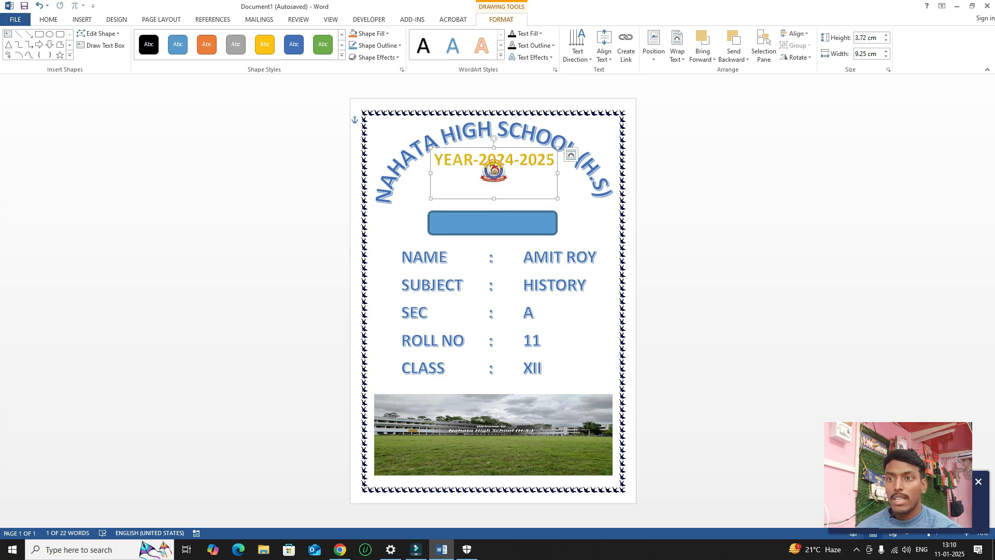
drag(554, 161, 435, 164)
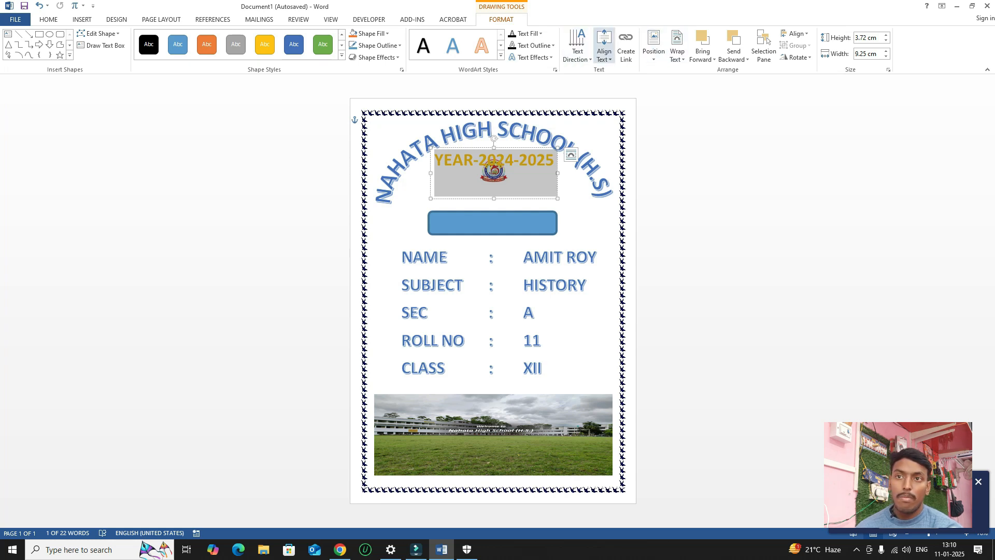
click(604, 52)
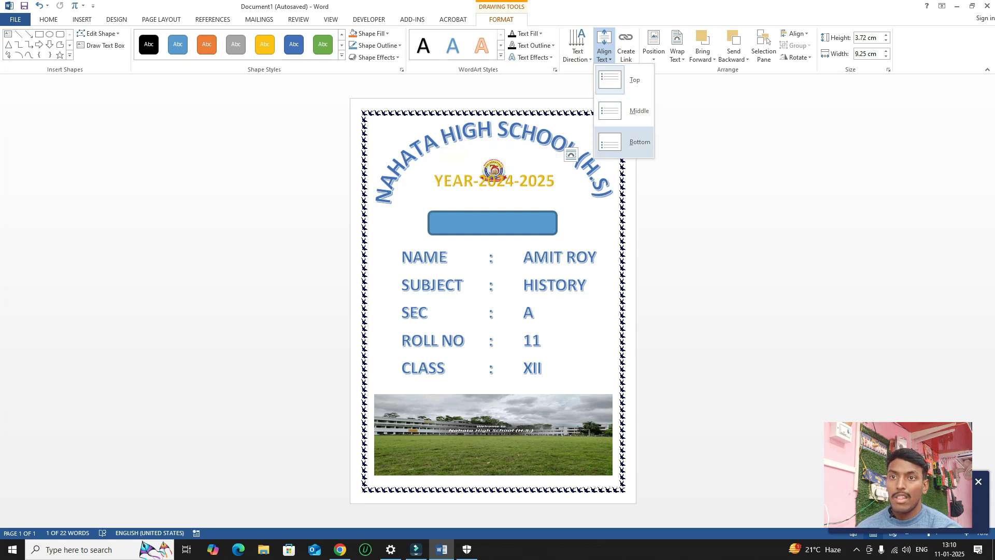
click(622, 80)
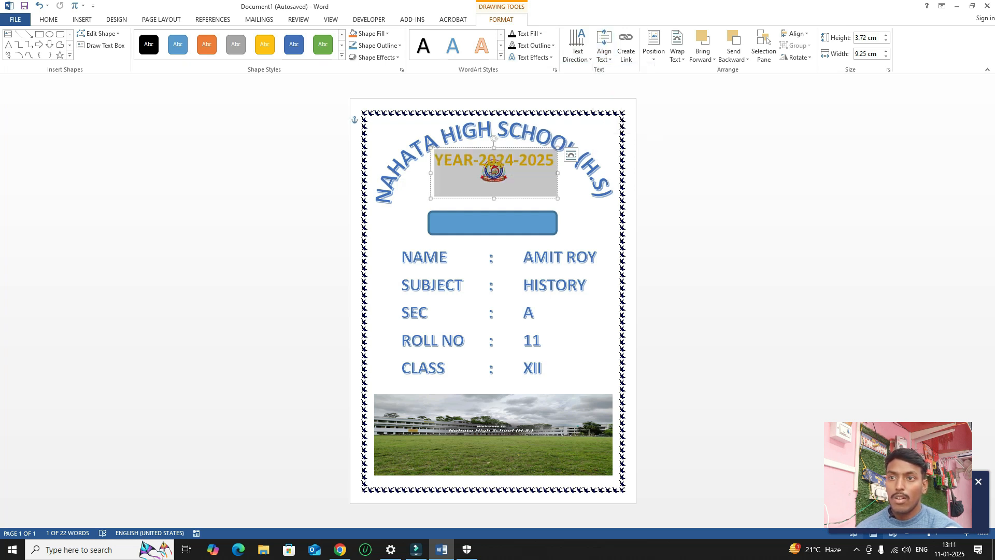
click(514, 162)
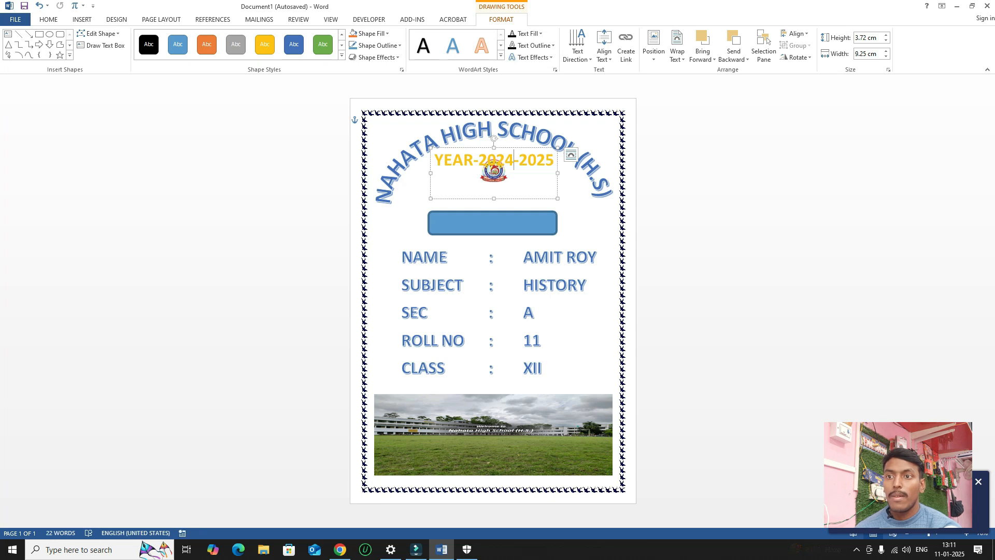
Shorten the year text box and drop it centred on the blue rounded rectangle.
drag(494, 199, 494, 171)
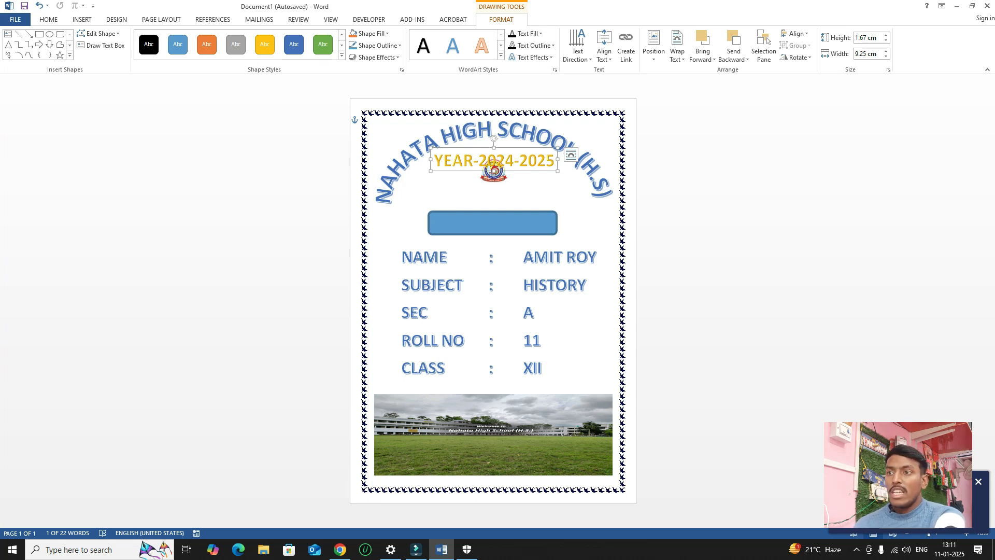
drag(494, 160, 493, 224)
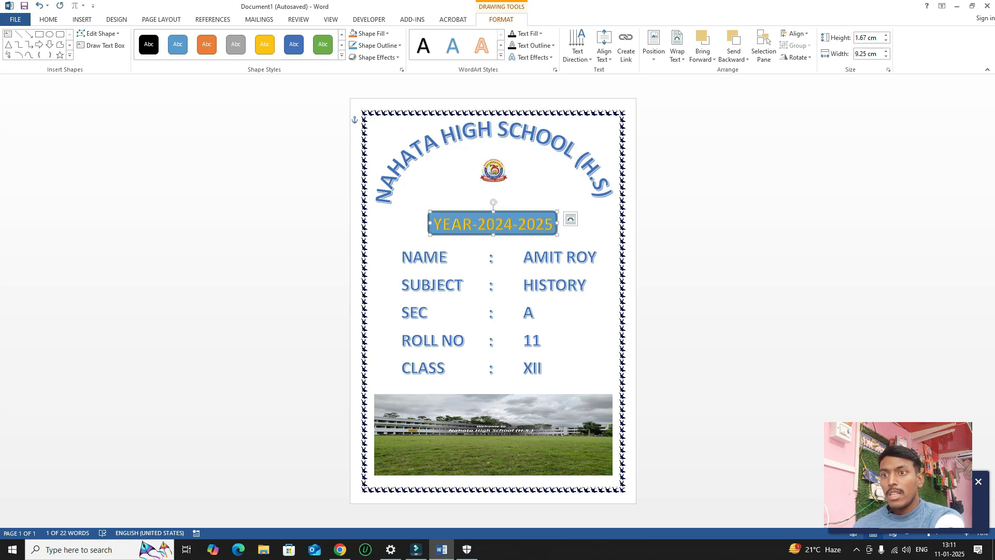